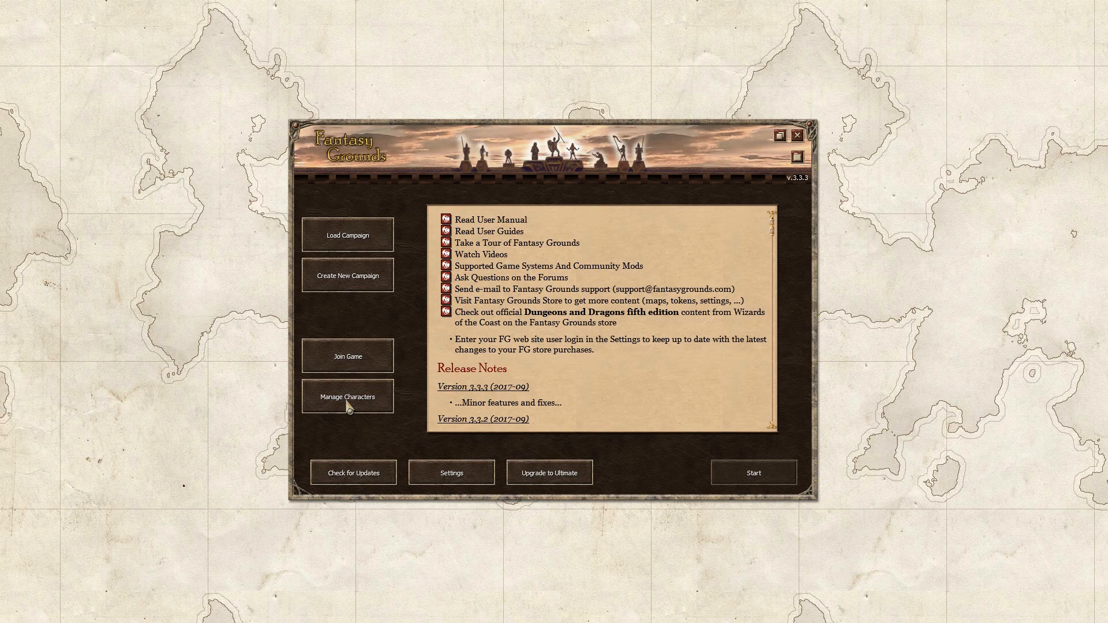
Launch the 5E ruleset from Manage Characters
{"action": "left_click", "coordinate": [347, 406]}
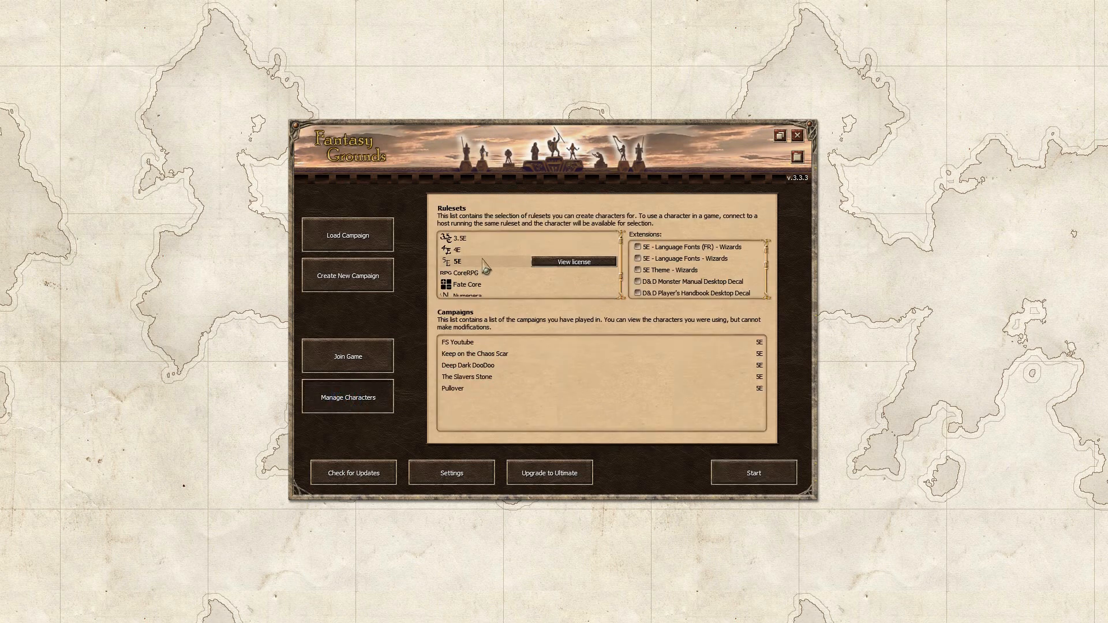
{"action": "left_click", "coordinate": [777, 474]}
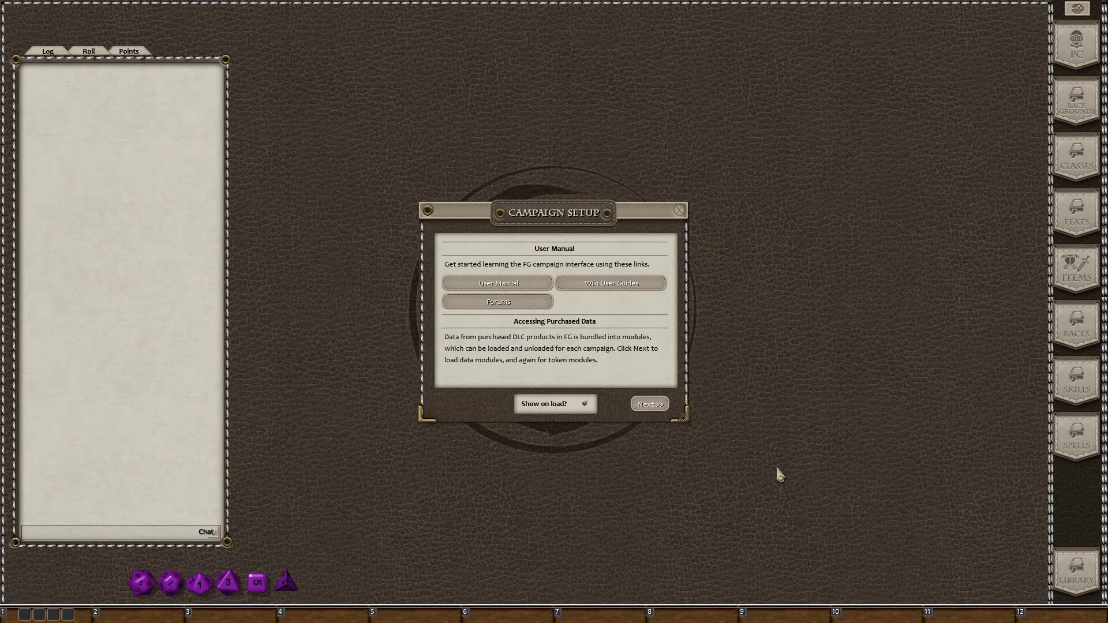
Turn off 'Show on load?', close Campaign Setup, and glance at the Library
{"action": "left_click", "coordinate": [585, 404]}
{"action": "left_click", "coordinate": [681, 210]}
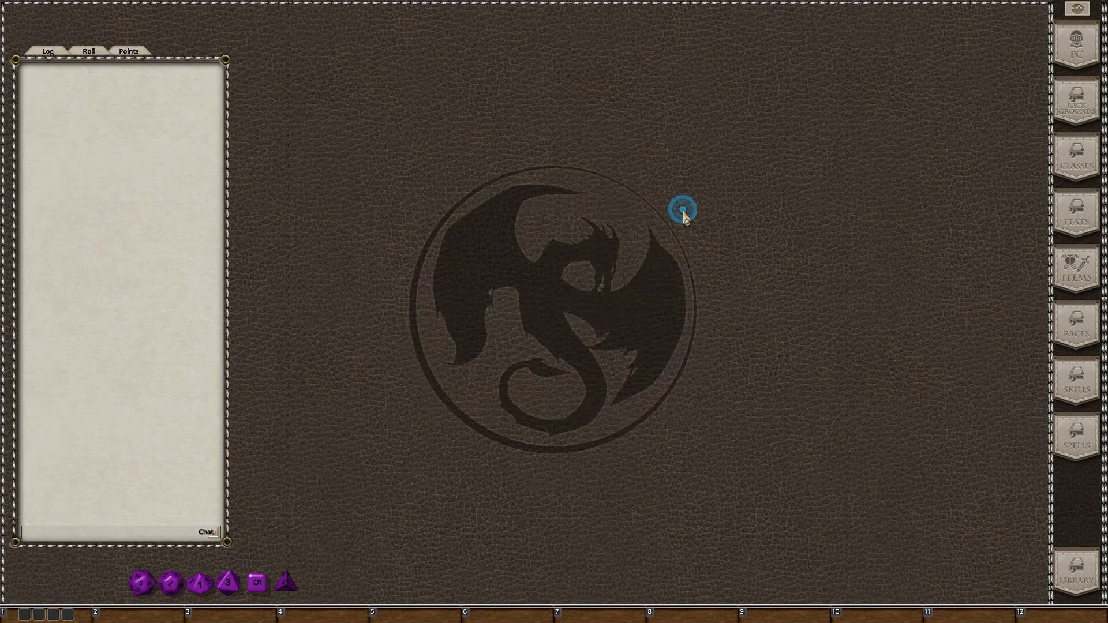
{"action": "left_click", "coordinate": [1081, 554]}
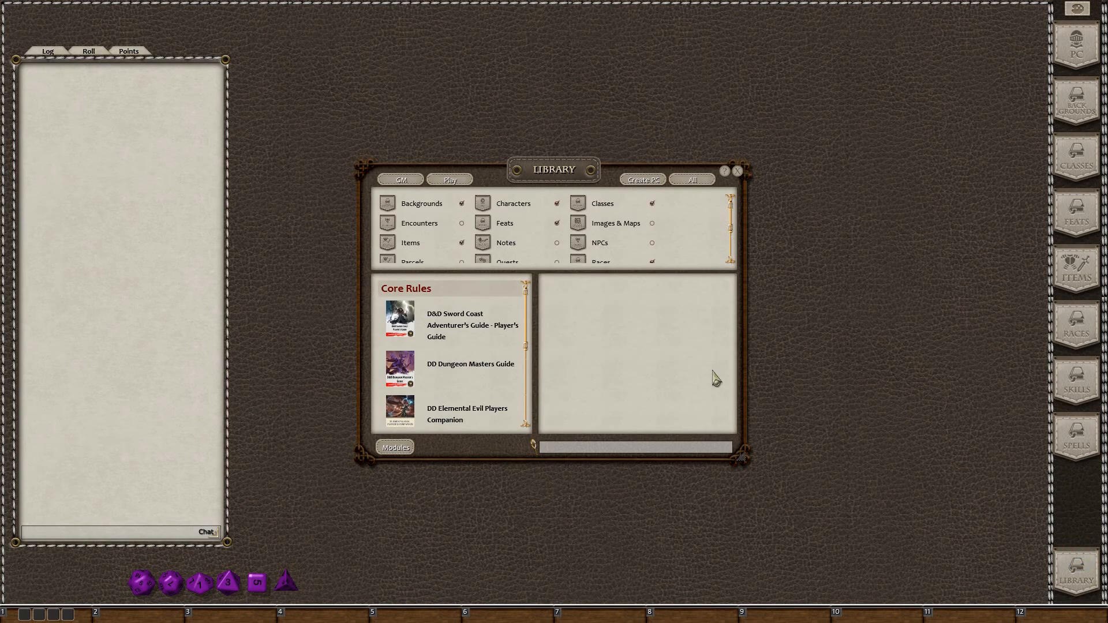
{"action": "left_click", "coordinate": [738, 171]}
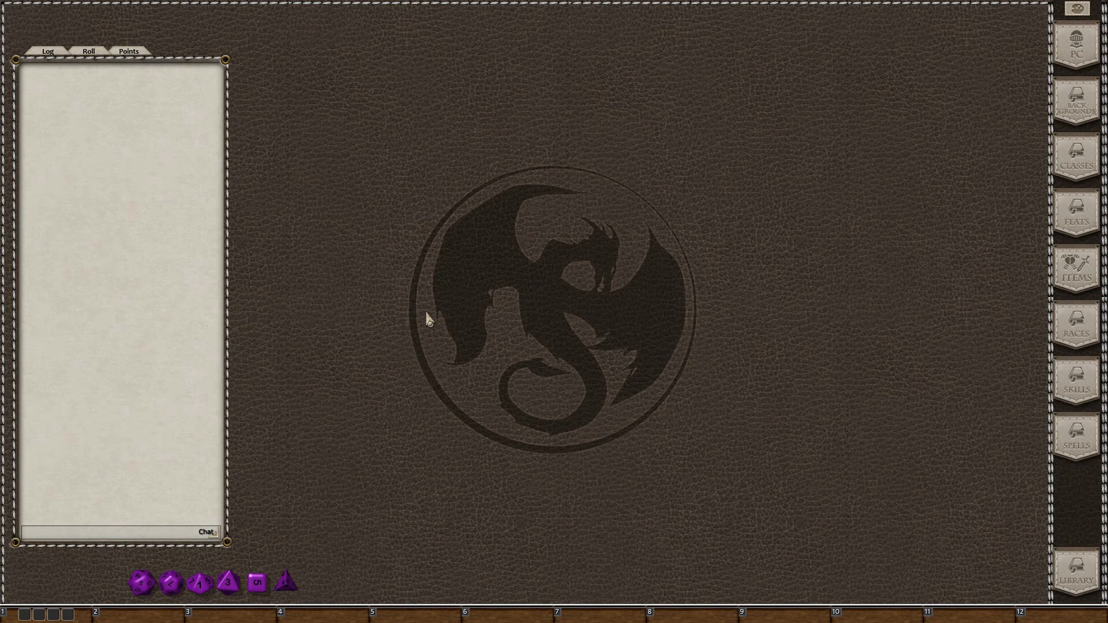
Reopen the Library, scroll through the Core Rules modules, then close it
{"action": "left_click", "coordinate": [1078, 572]}
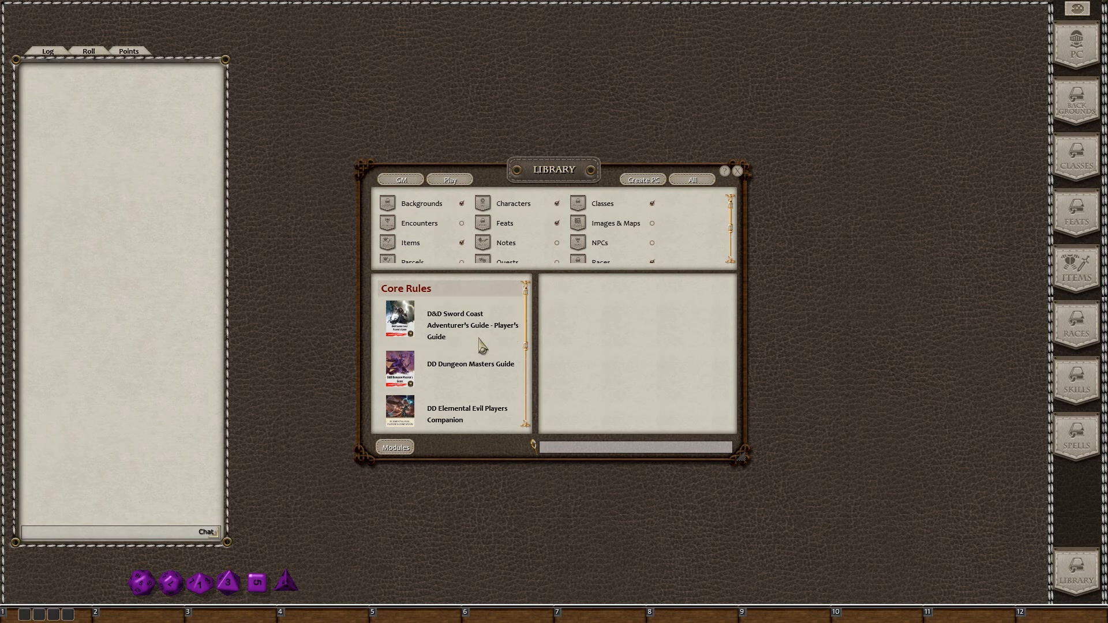
{"action": "scroll", "coordinate": [470, 371], "scroll_direction": "down", "scroll_amount": 3}
{"action": "scroll", "coordinate": [465, 378], "scroll_direction": "down", "scroll_amount": 4}
{"action": "scroll", "coordinate": [462, 383], "scroll_direction": "up", "scroll_amount": 7}
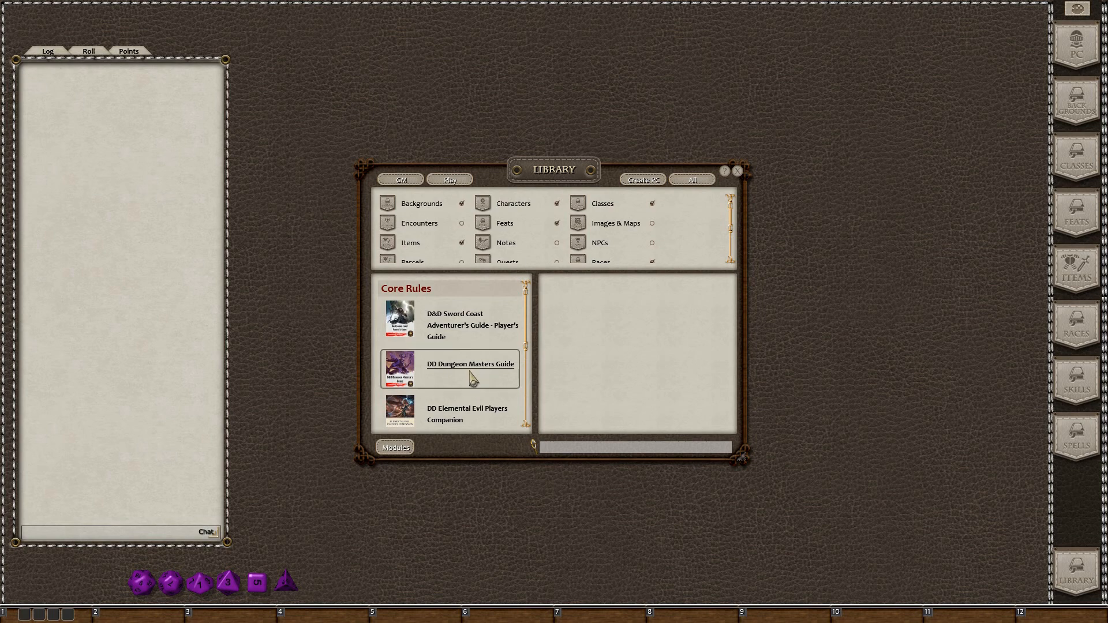
{"action": "left_click", "coordinate": [738, 172]}
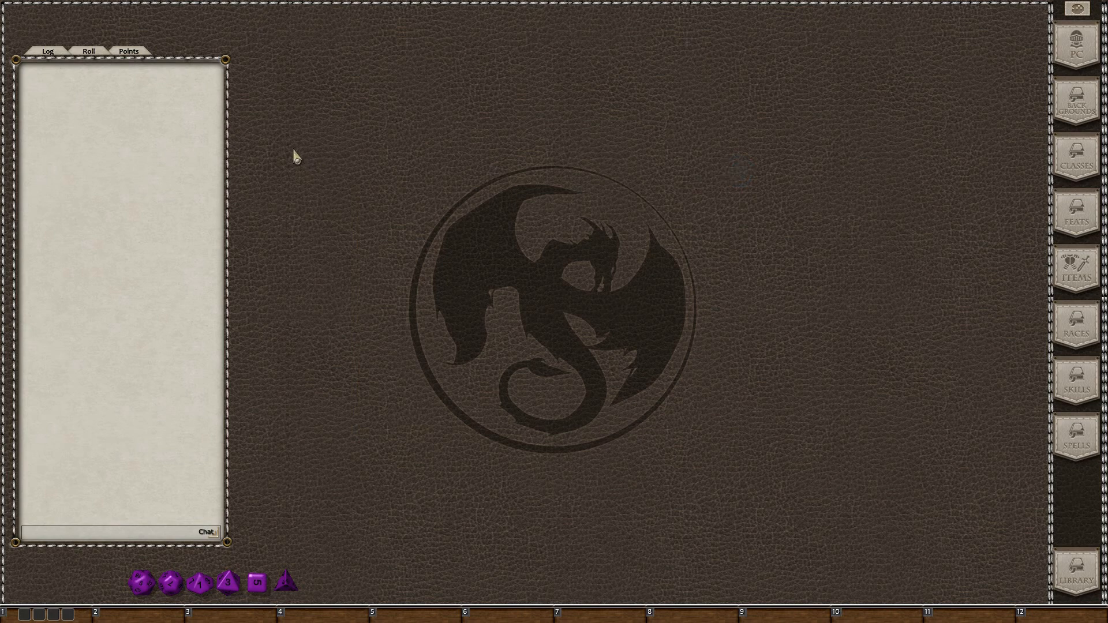
Roll six ability scores with 4 dice each, dropping the lowest die
{"action": "left_click", "coordinate": [89, 53]}
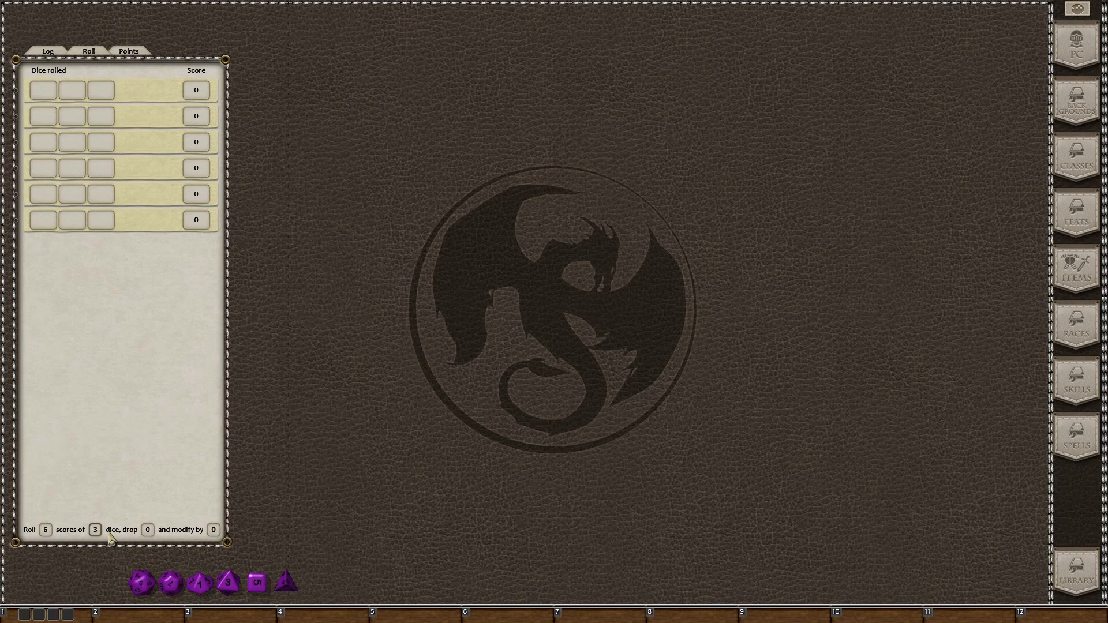
{"action": "scroll", "coordinate": [110, 536], "scroll_direction": "up", "scroll_amount": 1}
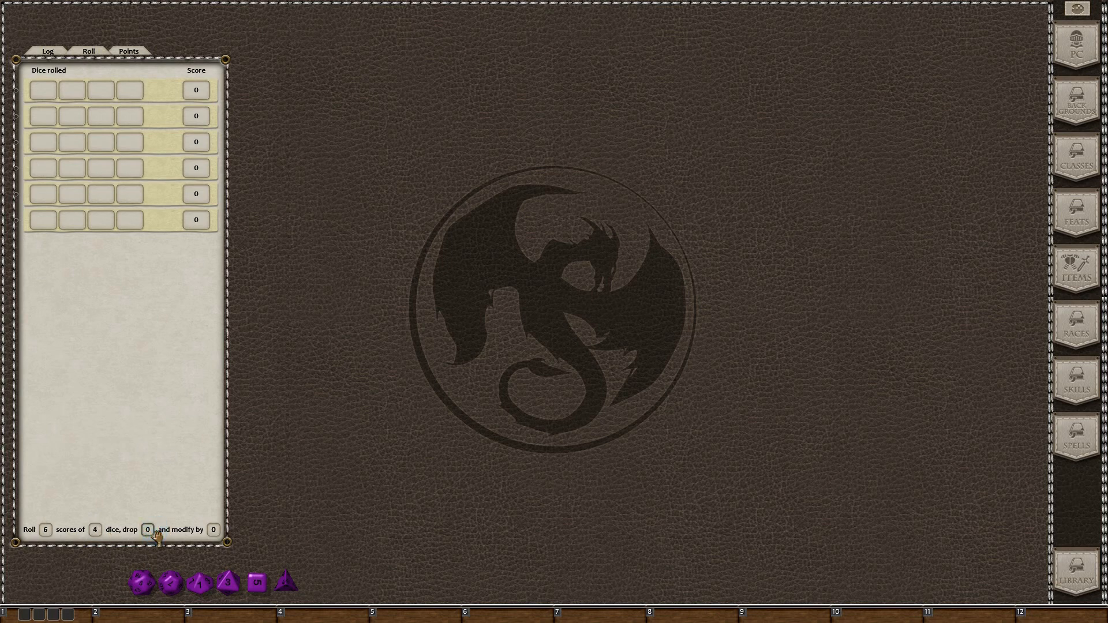
{"action": "scroll", "coordinate": [157, 536], "scroll_direction": "down", "scroll_amount": 1}
{"action": "left_click", "coordinate": [149, 533]}
{"action": "left_click", "coordinate": [47, 616]}
{"action": "left_click", "coordinate": [47, 617]}
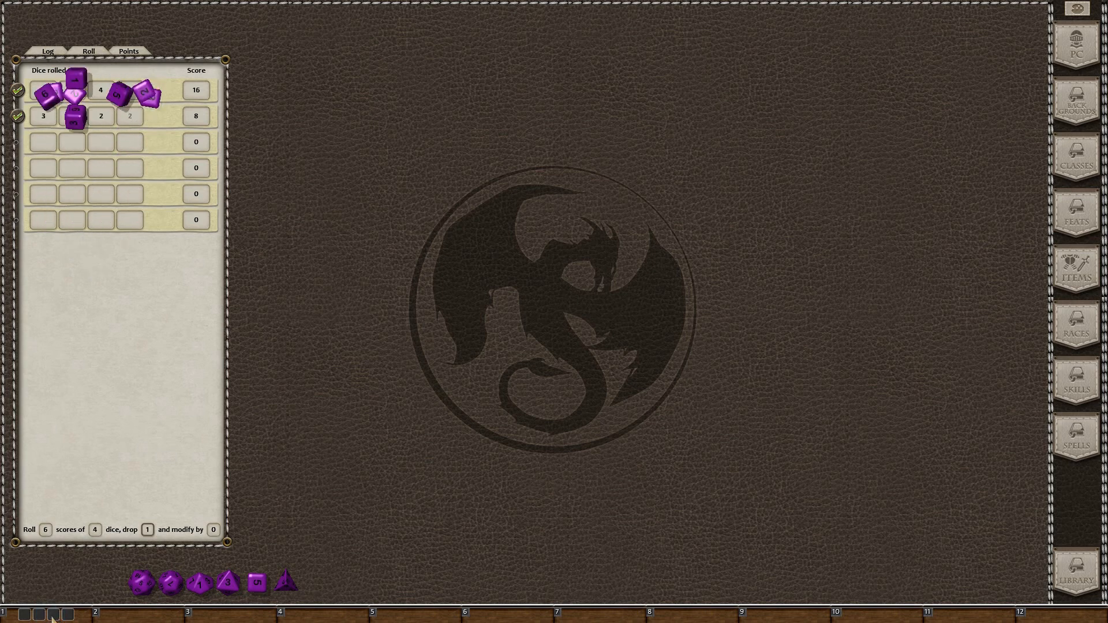
{"action": "left_click", "coordinate": [53, 620]}
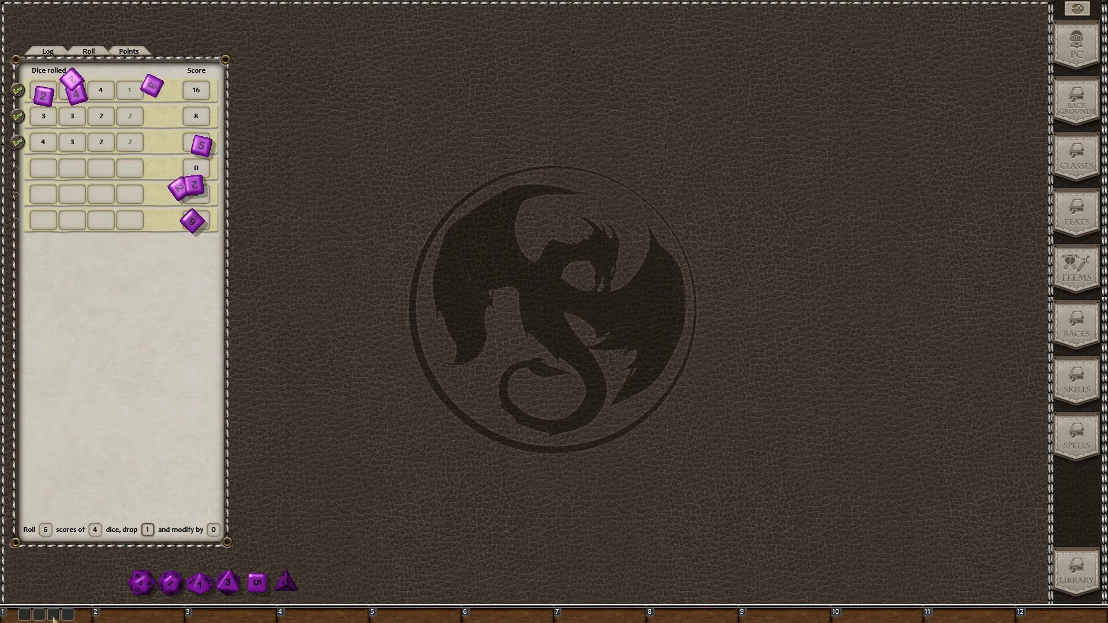
{"action": "left_click", "coordinate": [54, 617]}
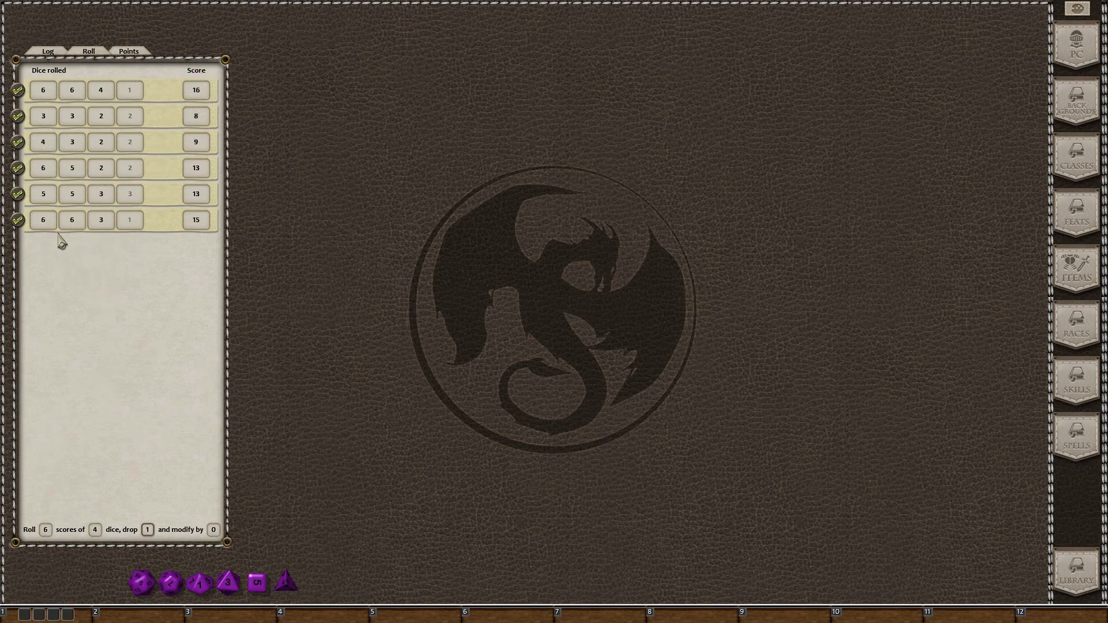
Clear the second and third ability scores and reroll them
{"action": "left_click", "coordinate": [18, 116]}
{"action": "left_click", "coordinate": [18, 142]}
{"action": "left_click", "coordinate": [68, 611]}
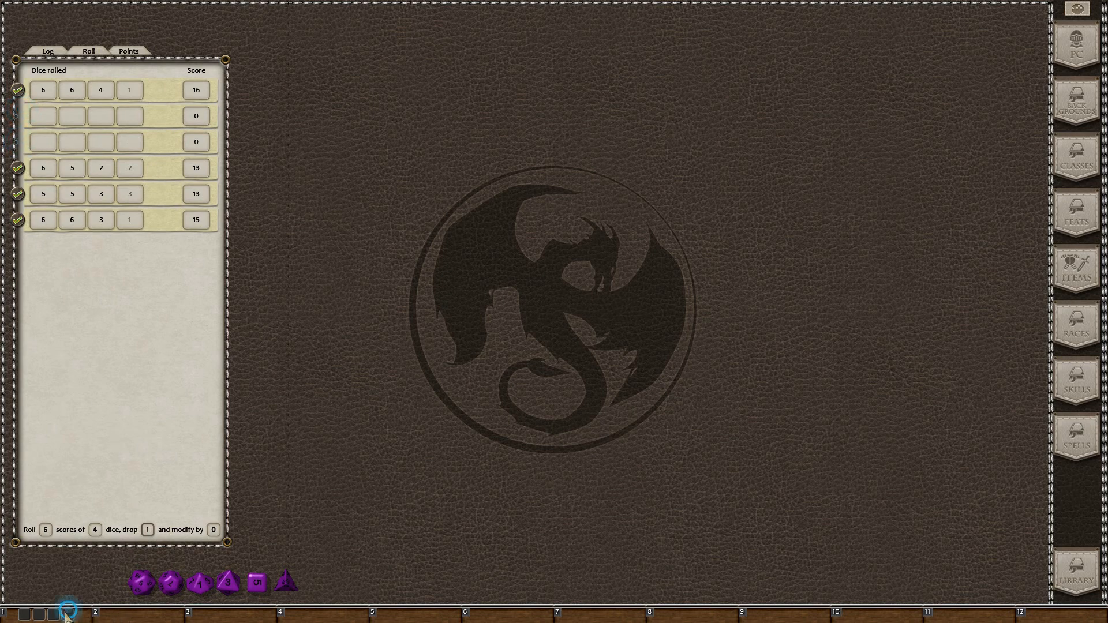
{"action": "left_click", "coordinate": [71, 611]}
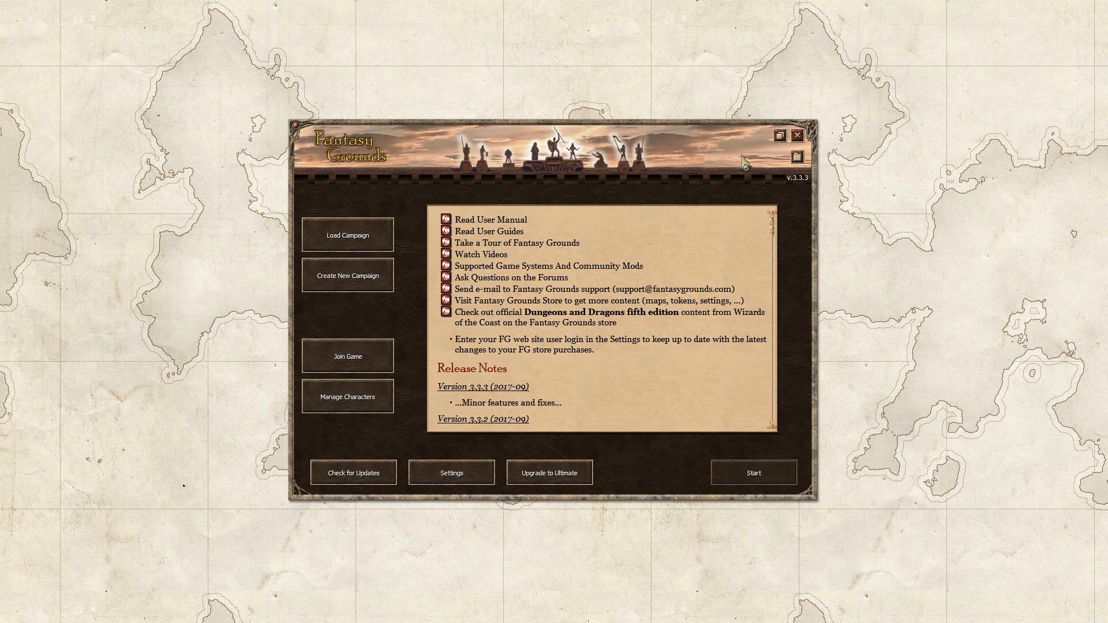
Join the game at host localhost under the player's username
{"action": "left_click", "coordinate": [357, 358]}
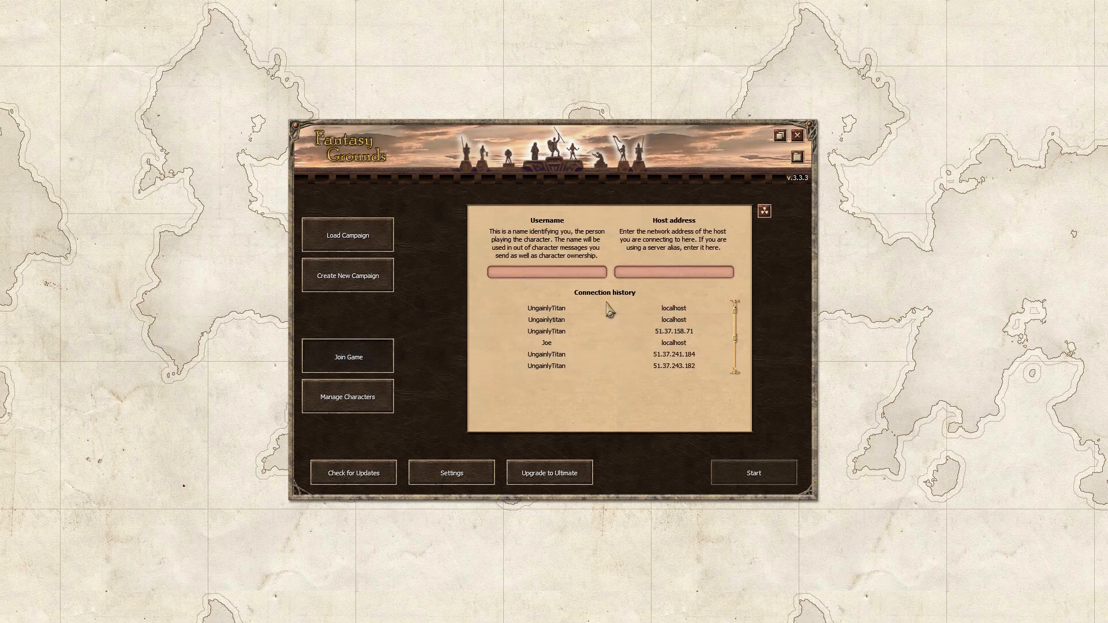
{"action": "left_click", "coordinate": [559, 273]}
{"action": "type", "text": "Ungin"}
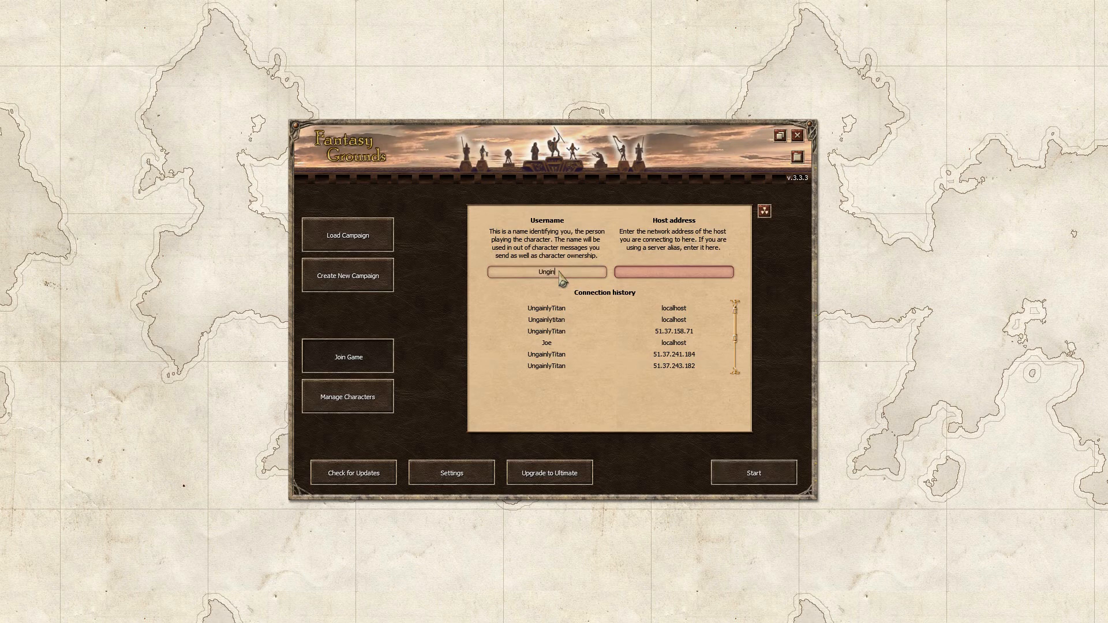
{"action": "key", "text": "BackSpace"}
{"action": "type", "text": "a"}
{"action": "key", "text": "BackSpace"}
{"action": "key", "text": "BackSpace"}
{"action": "type", "text": "ainlyTitan"}
{"action": "left_click", "coordinate": [652, 270]}
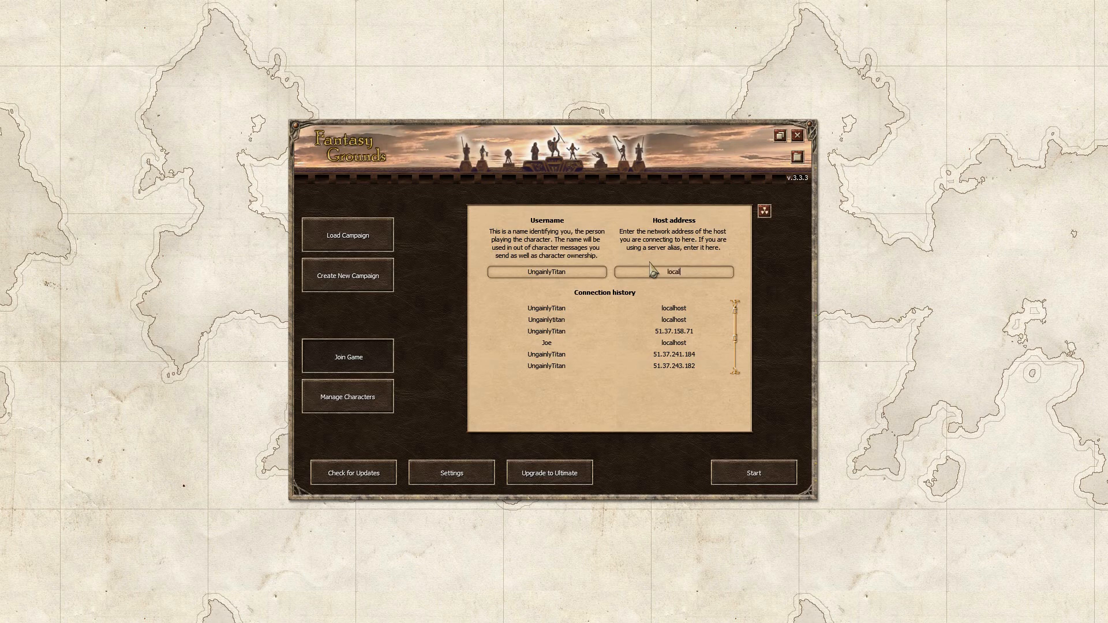
{"action": "type", "text": "st"}
{"action": "left_click", "coordinate": [742, 478]}
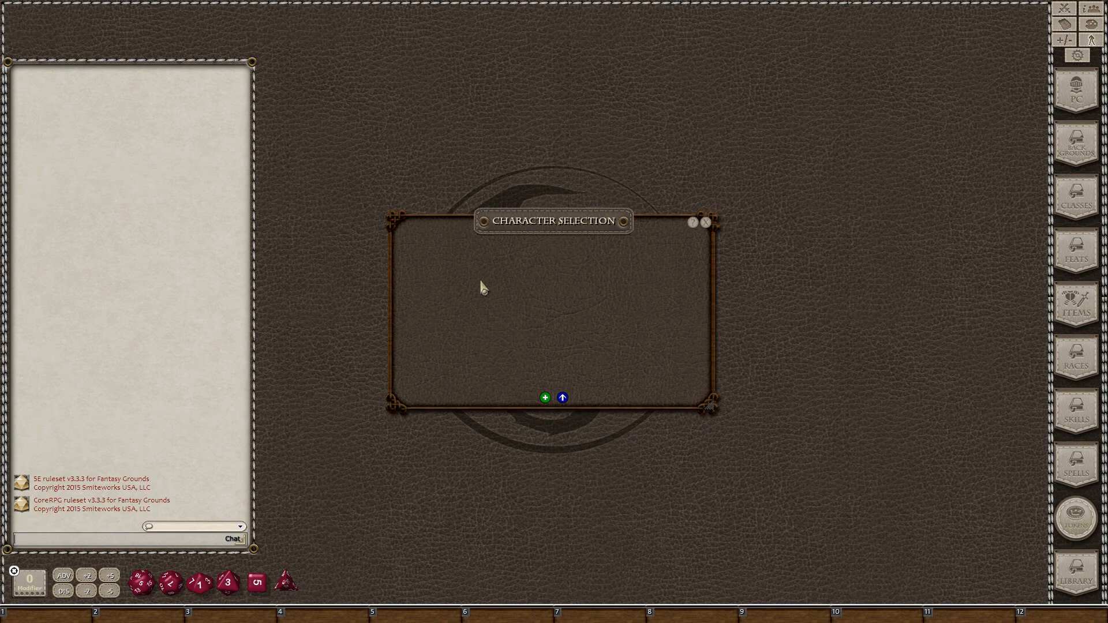
Create a new character and pick an elf image from Xanathar Portraits as its portrait
{"action": "left_click", "coordinate": [545, 398]}
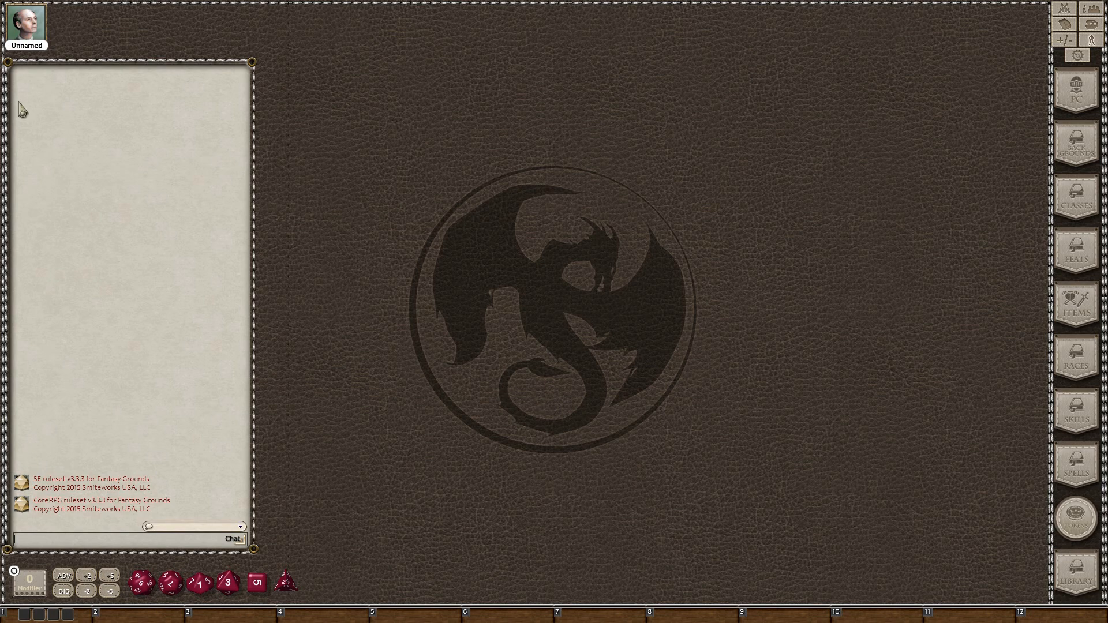
{"action": "double_click", "coordinate": [19, 28]}
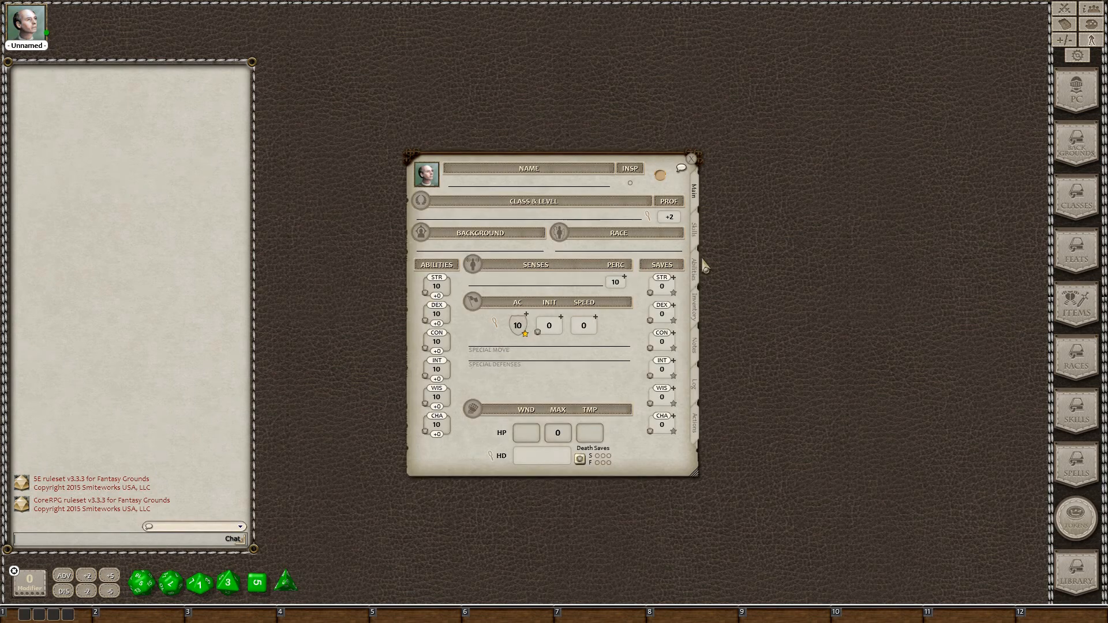
{"action": "left_click", "coordinate": [430, 176]}
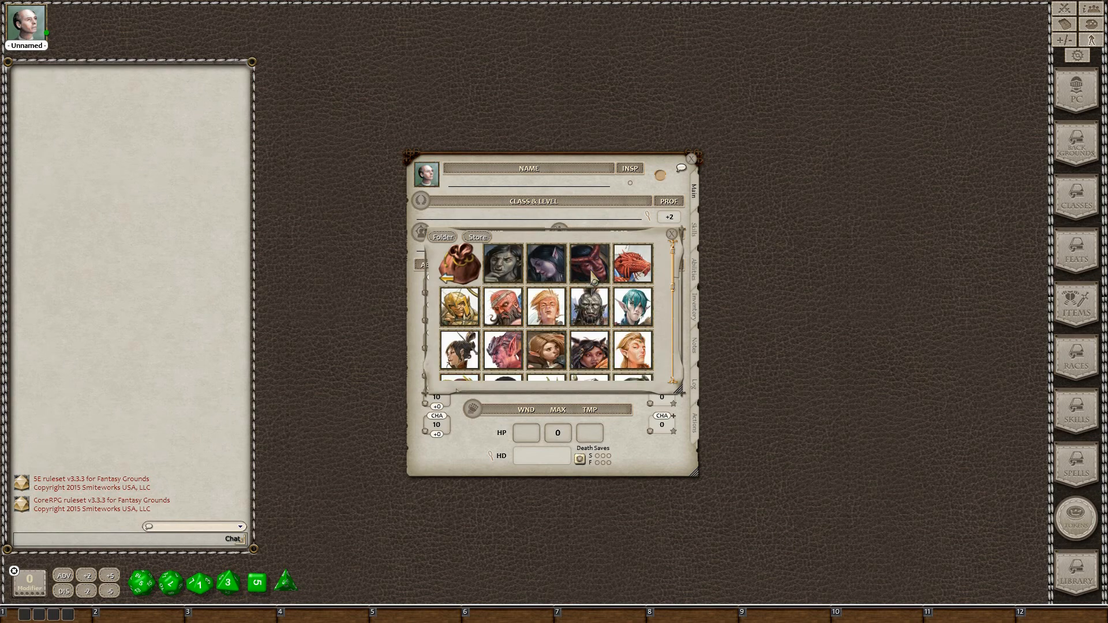
{"action": "scroll", "coordinate": [595, 281], "scroll_direction": "down", "scroll_amount": 2}
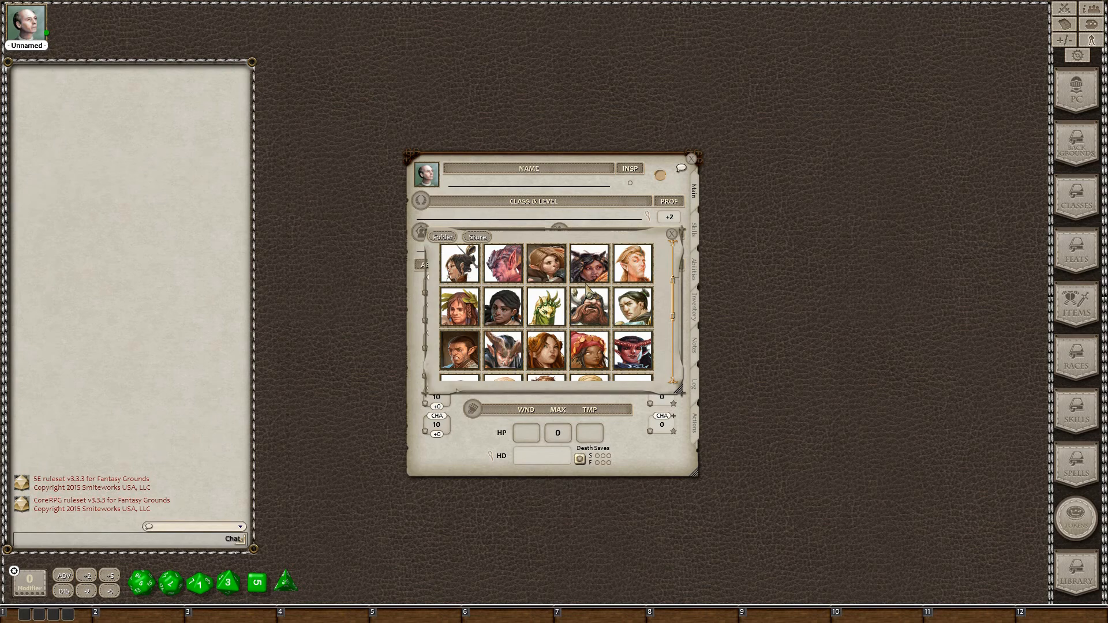
{"action": "scroll", "coordinate": [587, 287], "scroll_direction": "down", "scroll_amount": 1}
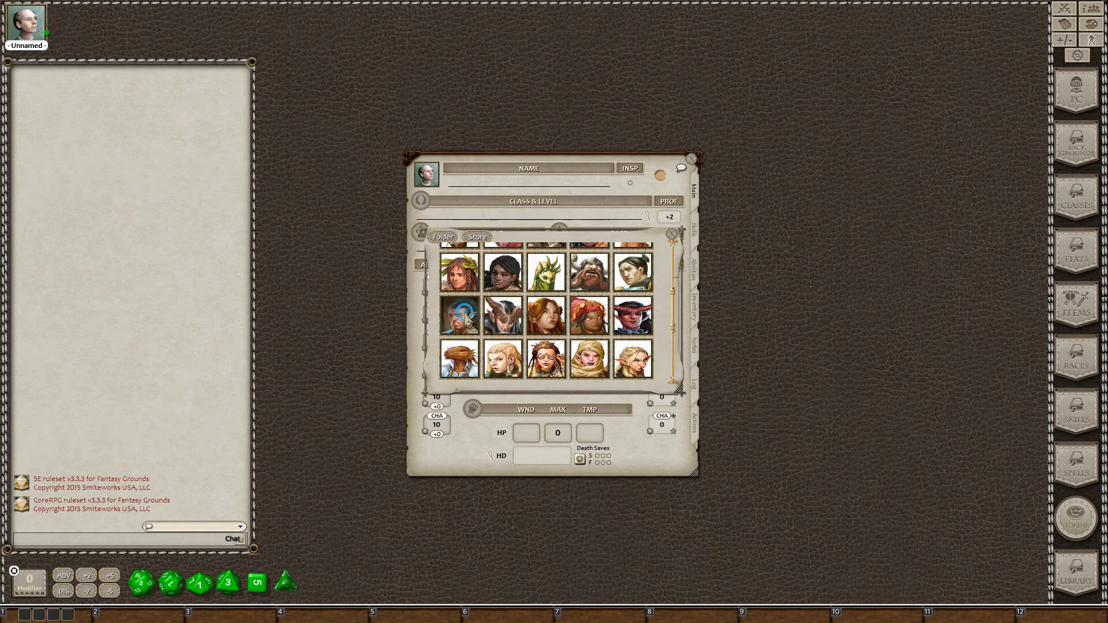
{"action": "left_click", "coordinate": [463, 312]}
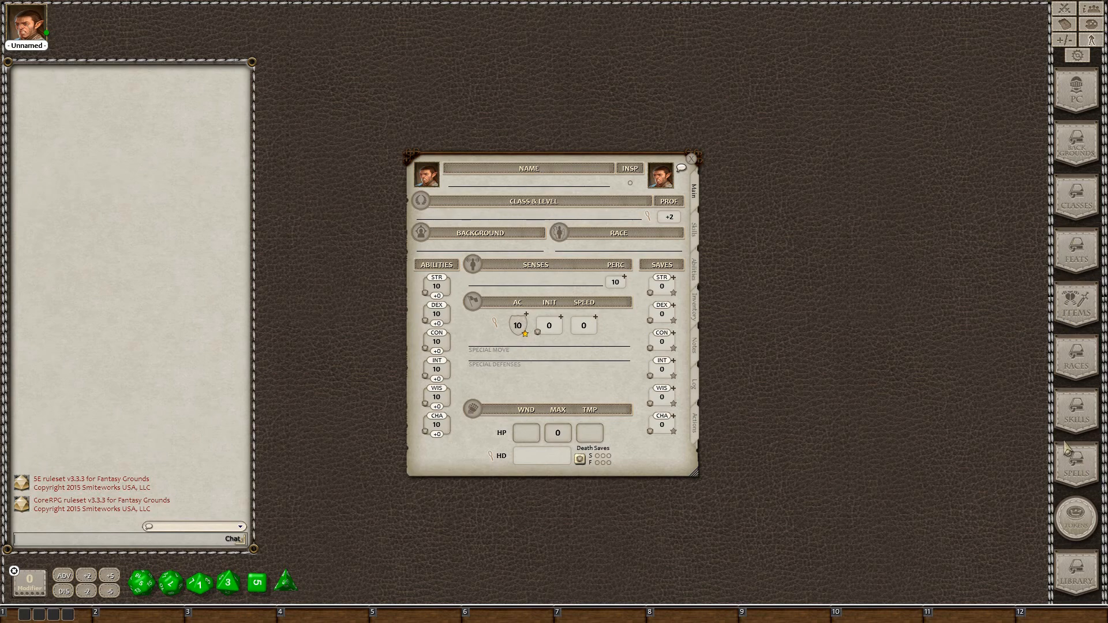
Roll 4d6 six times, giving totals 15, 11, 15, 12, 16 and 11 in chat
{"action": "left_click", "coordinate": [1071, 359]}
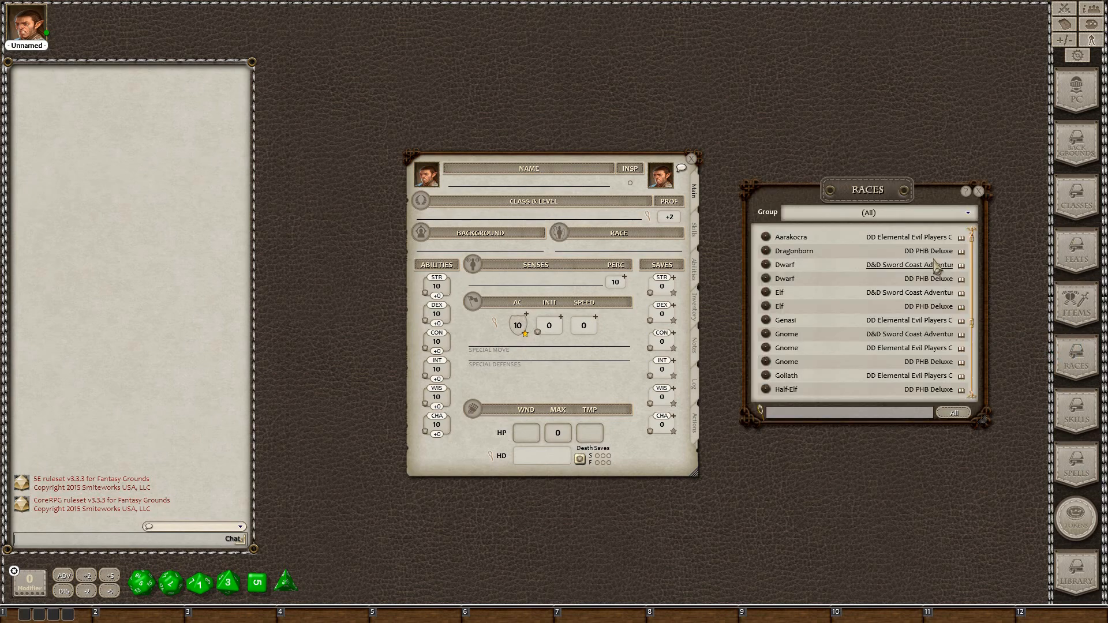
{"action": "left_click", "coordinate": [978, 191]}
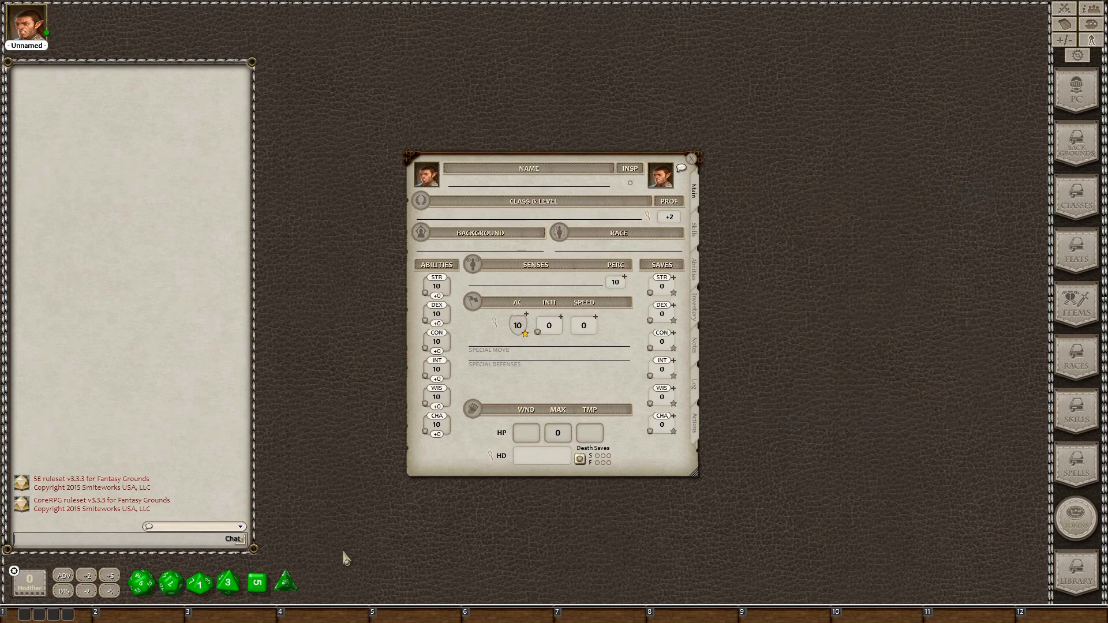
{"action": "left_click", "coordinate": [63, 615]}
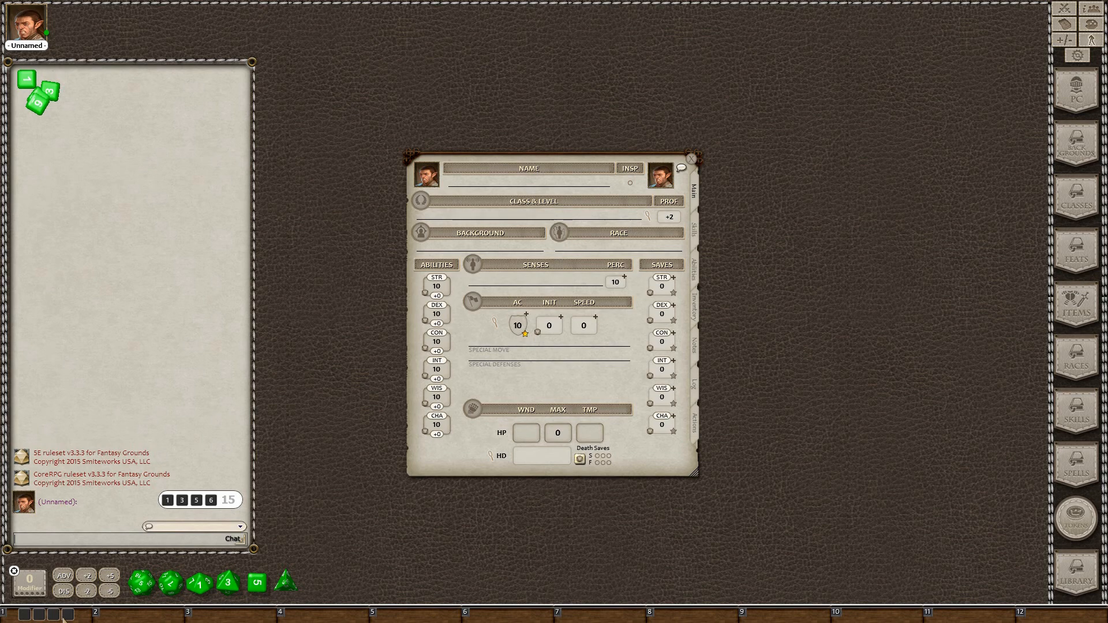
{"action": "left_click", "coordinate": [53, 615]}
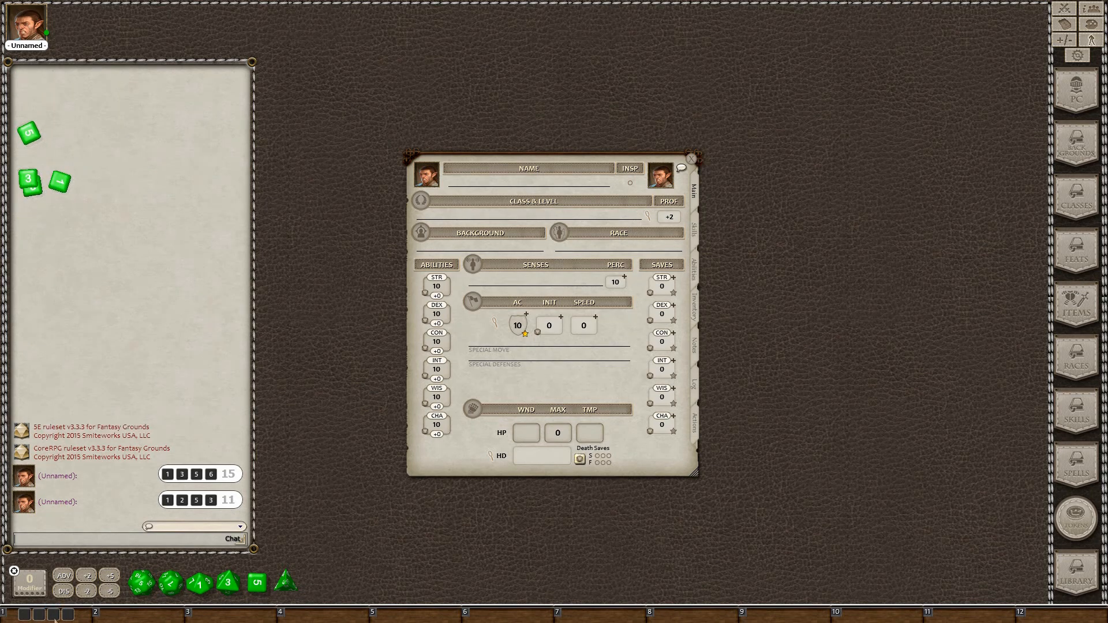
{"action": "left_click", "coordinate": [54, 617]}
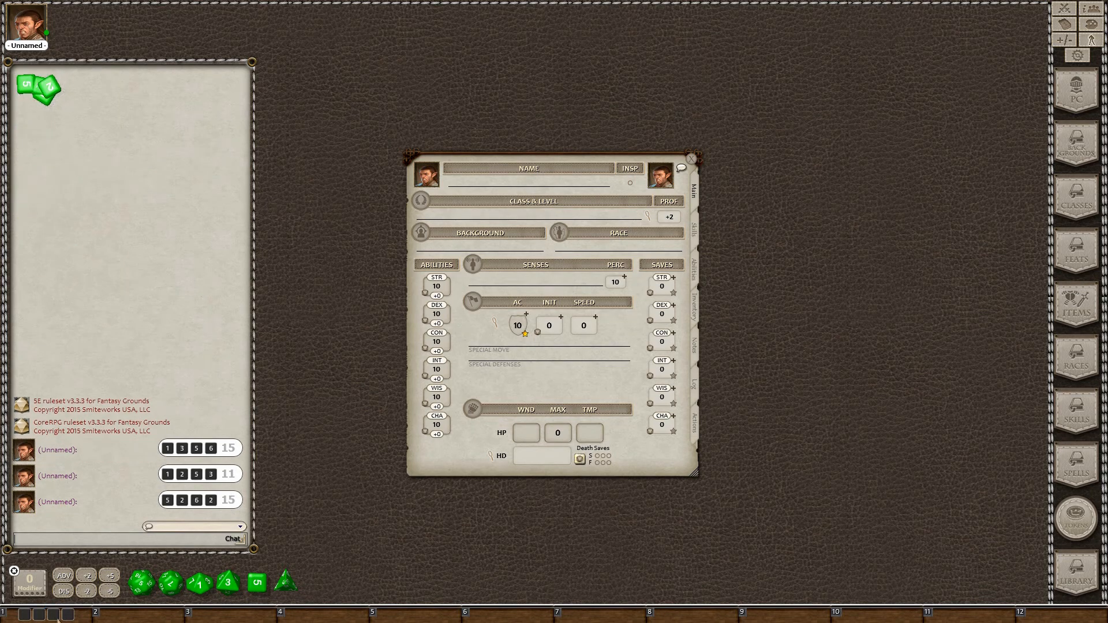
{"action": "left_click", "coordinate": [58, 616]}
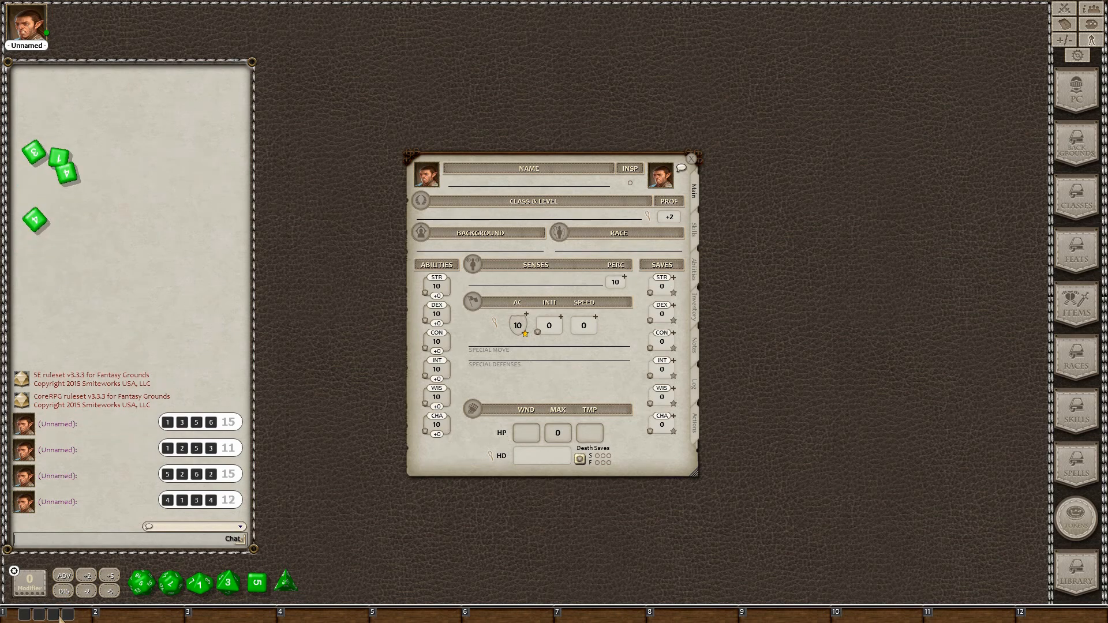
{"action": "left_click", "coordinate": [59, 615]}
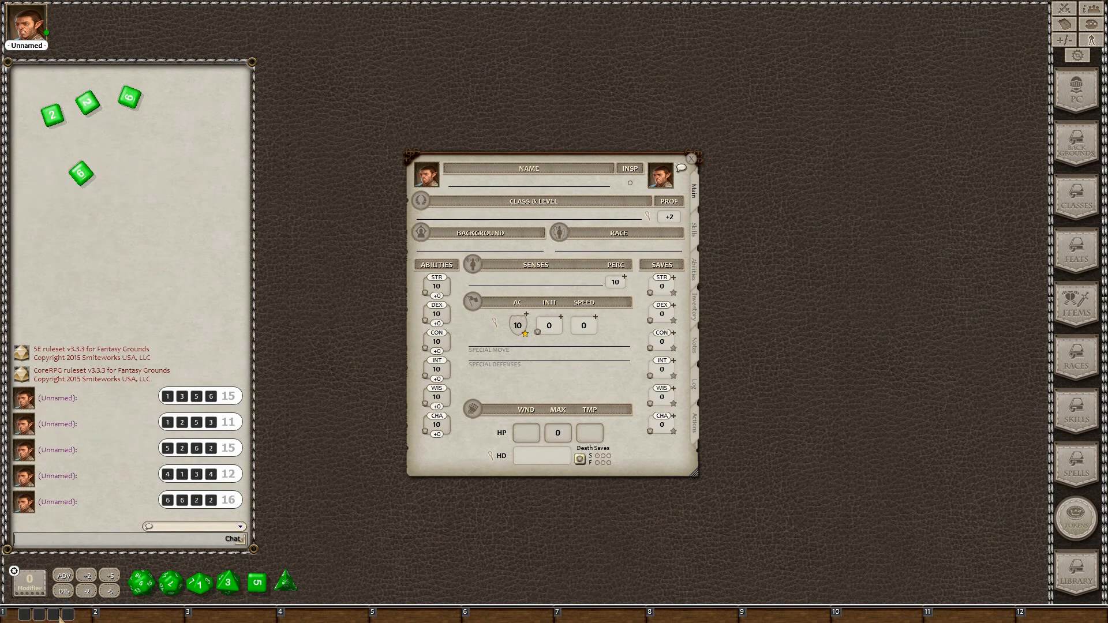
{"action": "left_click", "coordinate": [62, 615]}
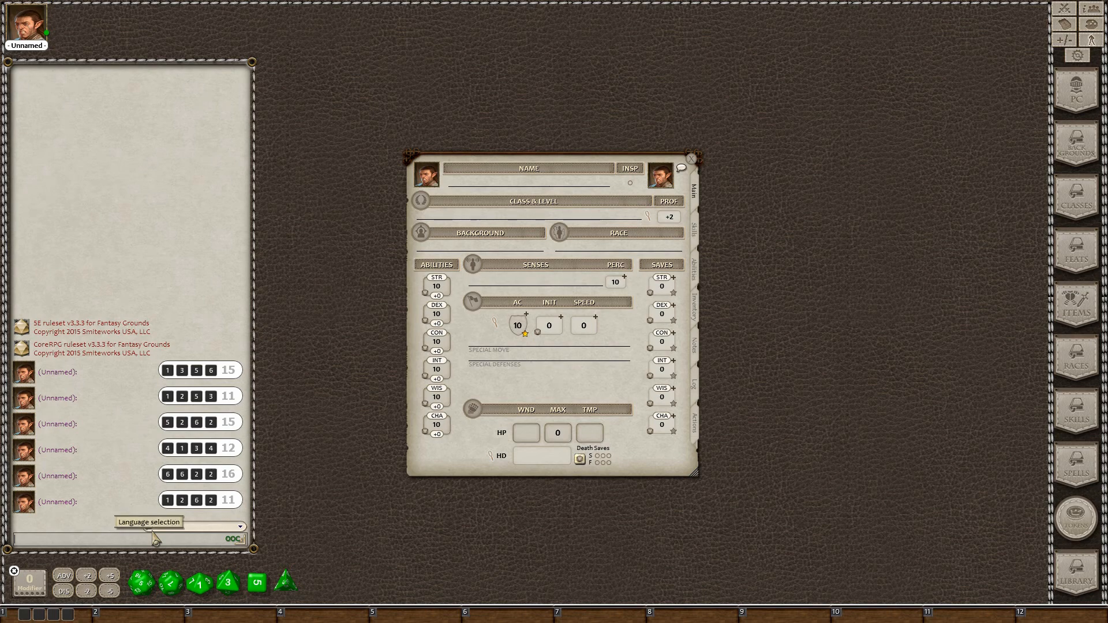
Post the chosen scores 14, 10, 13, 11 and 14 in chat
{"action": "type", "text": "14"}
{"action": "key", "text": "Return"}
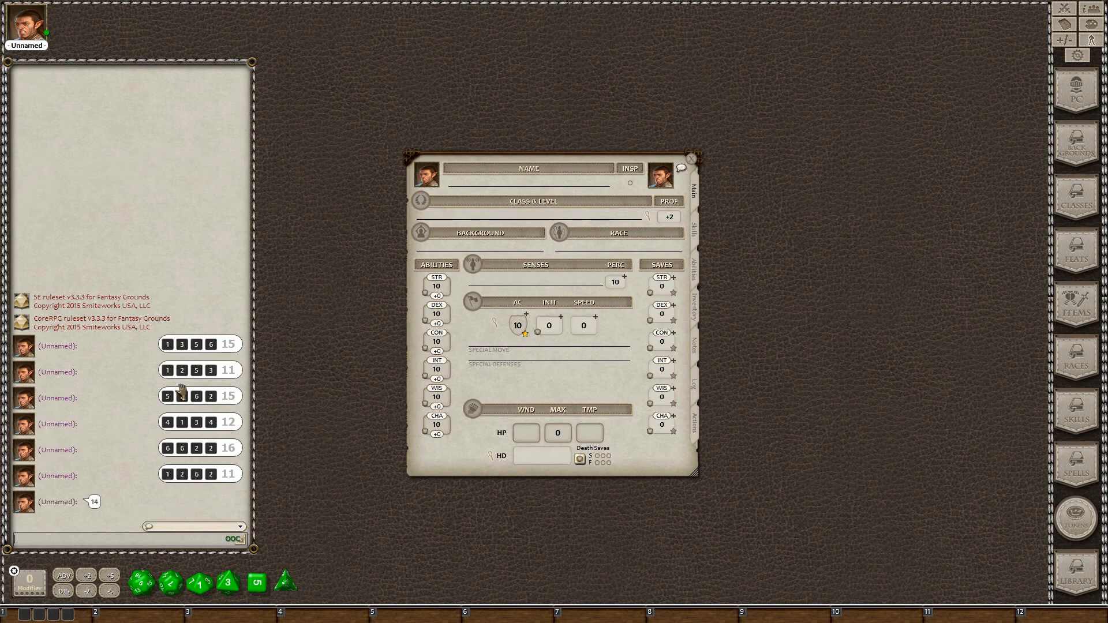
{"action": "type", "text": "10"}
{"action": "key", "text": "Return"}
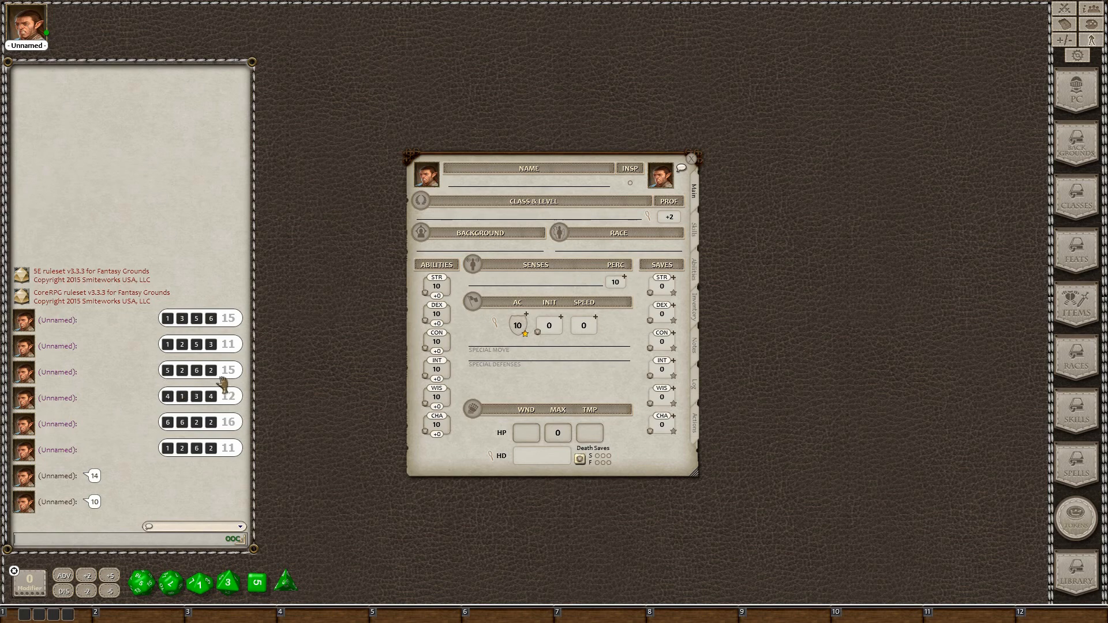
{"action": "type", "text": "14"}
{"action": "key", "text": "Return"}
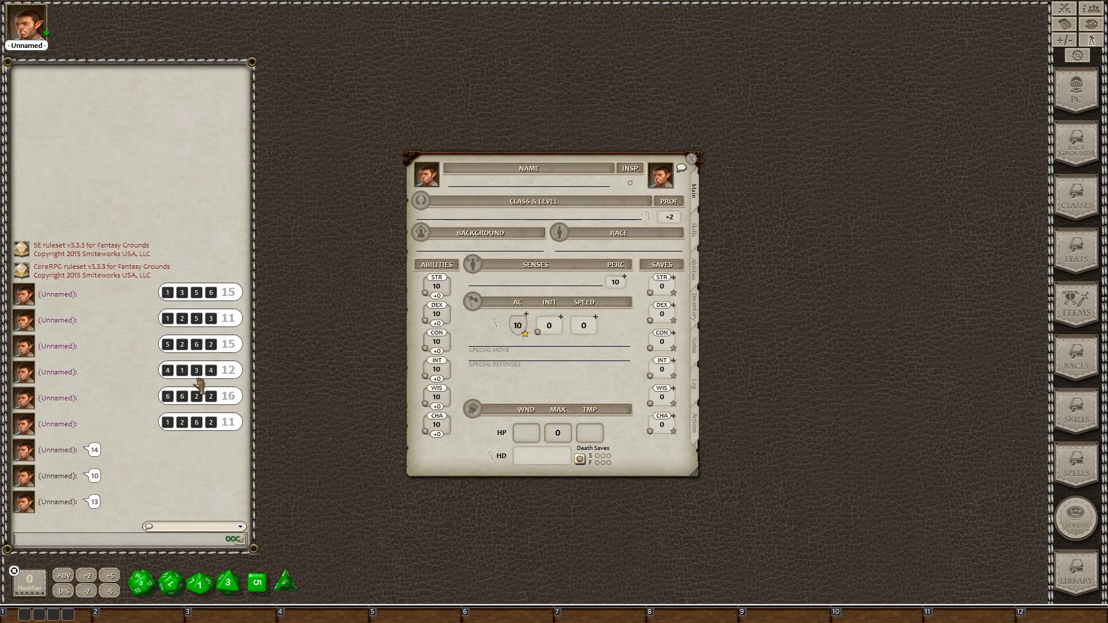
{"action": "type", "text": "11"}
{"action": "key", "text": "Return"}
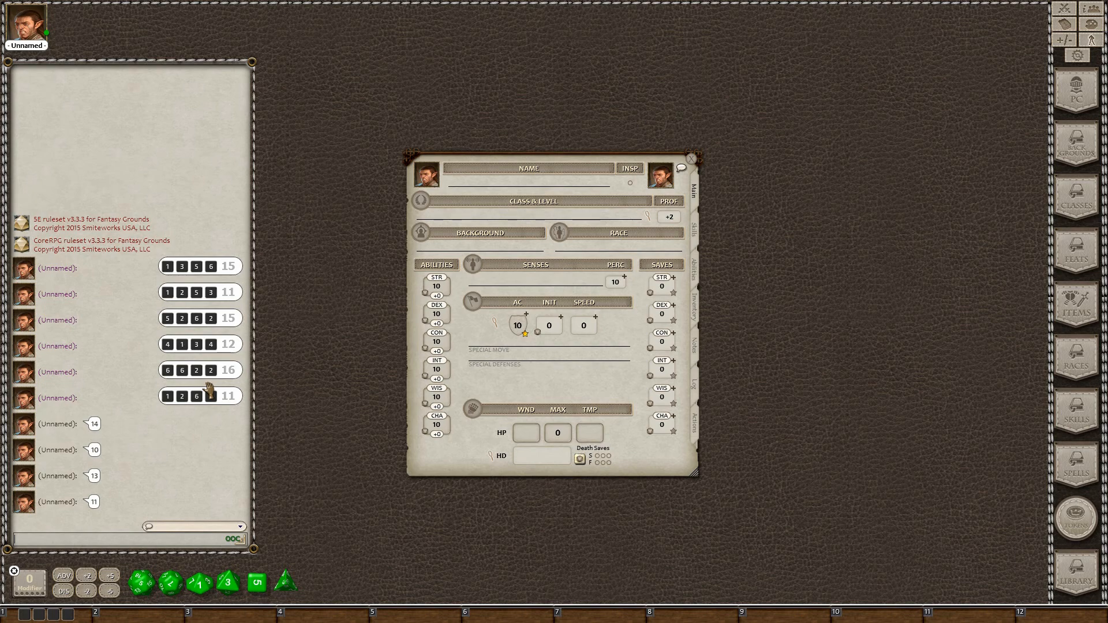
{"action": "type", "text": "14"}
{"action": "key", "text": "Return"}
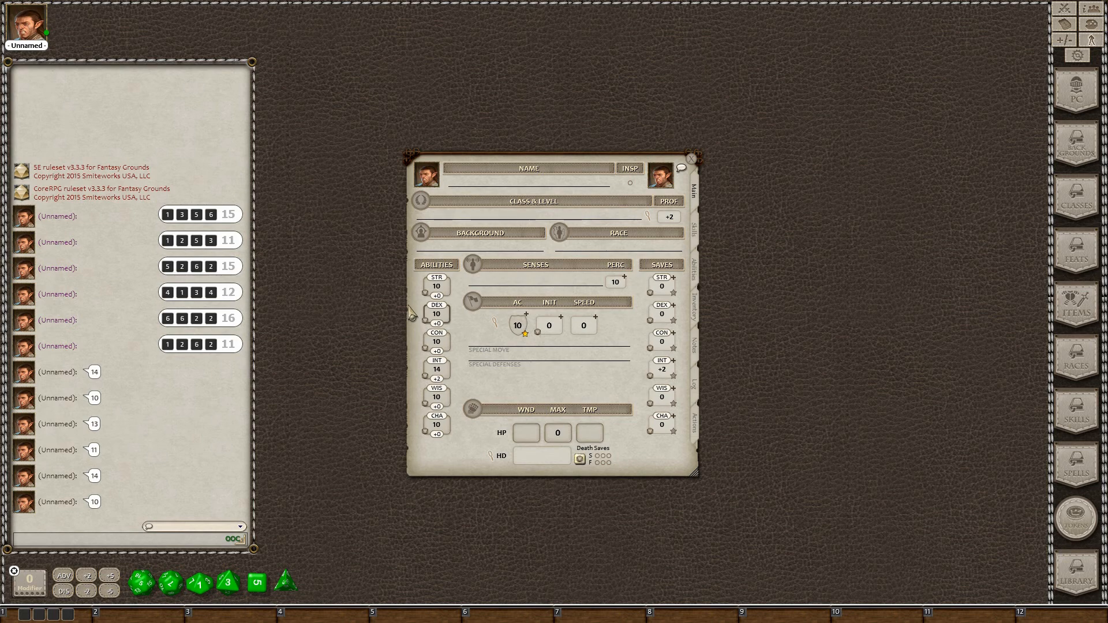
{"action": "type", "text": "14"}
Correct the CON score to 13 and set WIS to 11 on the sheet
{"action": "left_click", "coordinate": [440, 342]}
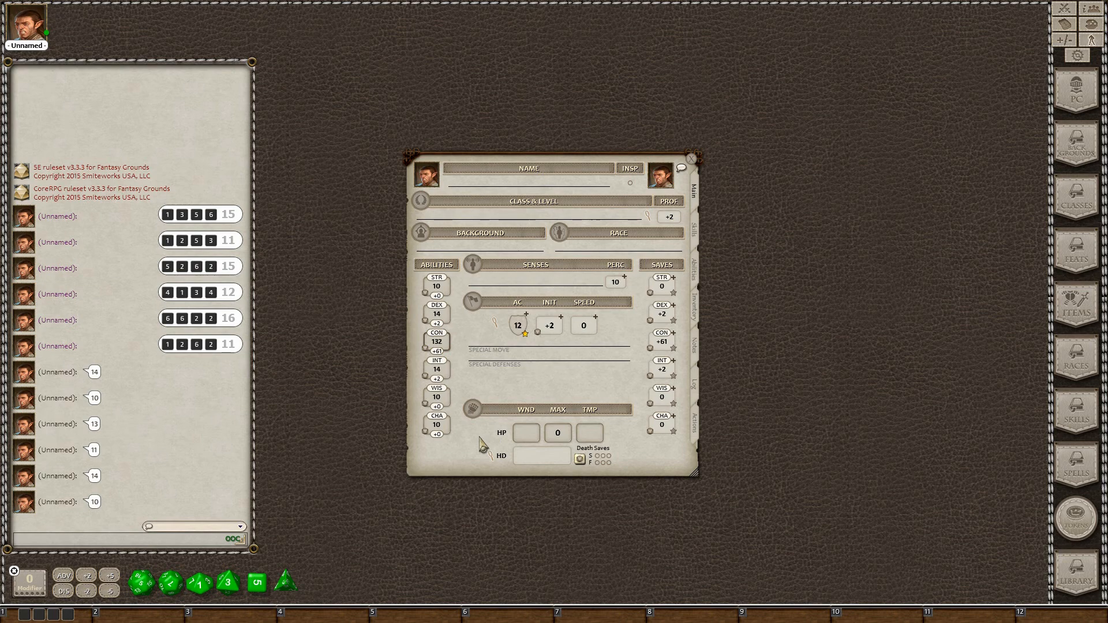
{"action": "key", "text": "BackSpace"}
{"action": "left_click", "coordinate": [441, 419]}
{"action": "left_click", "coordinate": [449, 395]}
Filter Races to DD PHB Deluxe and add Elf with the High Elf sub-race
{"action": "left_click", "coordinate": [1074, 367]}
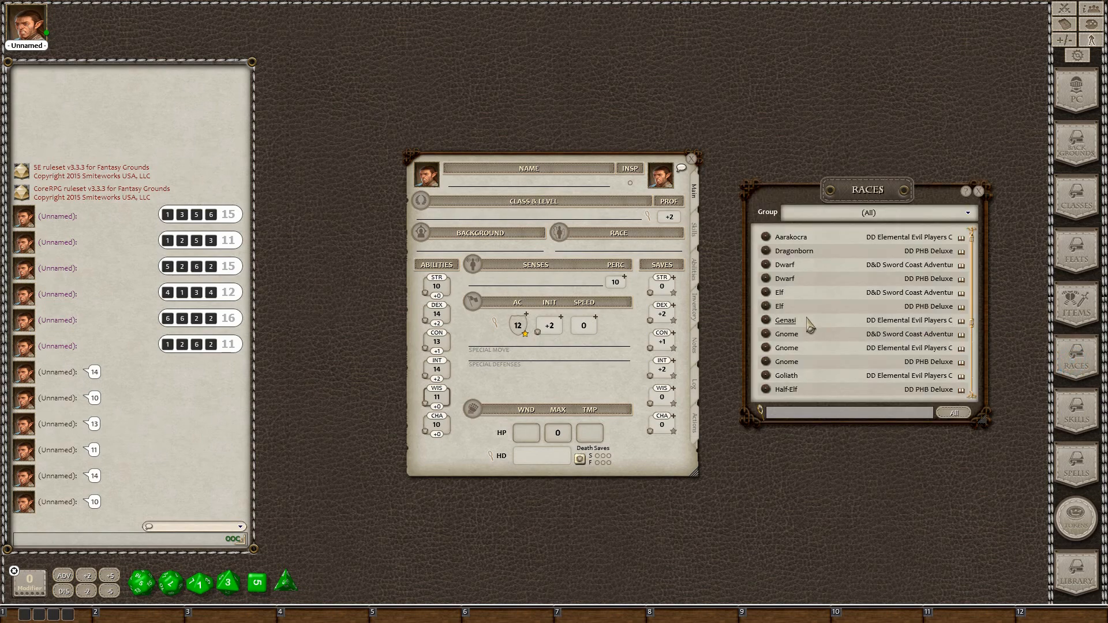
{"action": "left_click", "coordinate": [967, 213]}
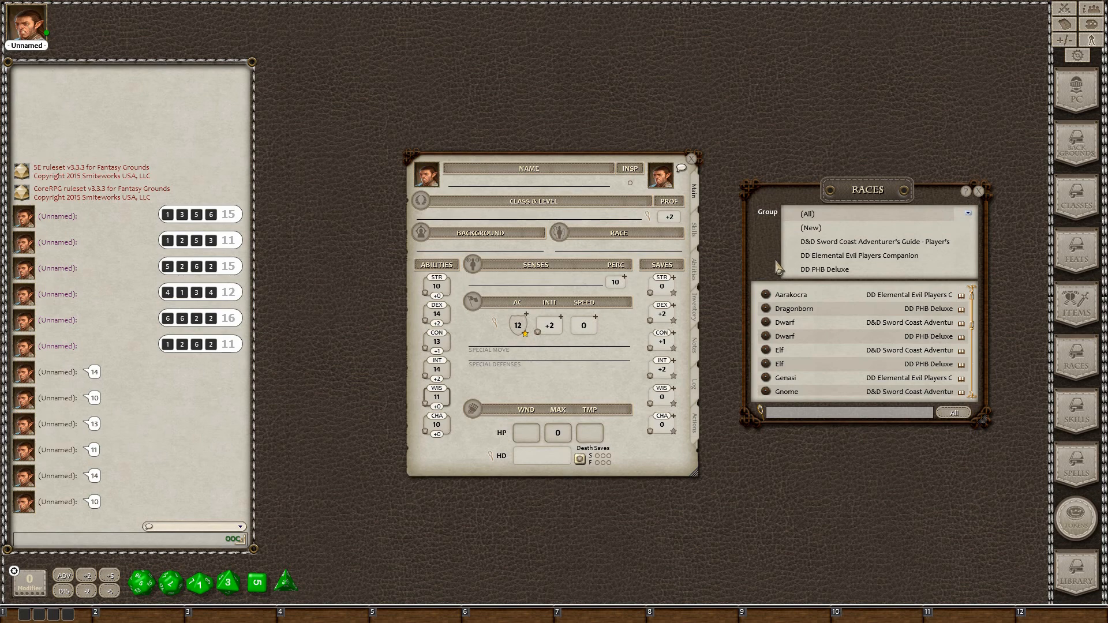
{"action": "left_click", "coordinate": [807, 256]}
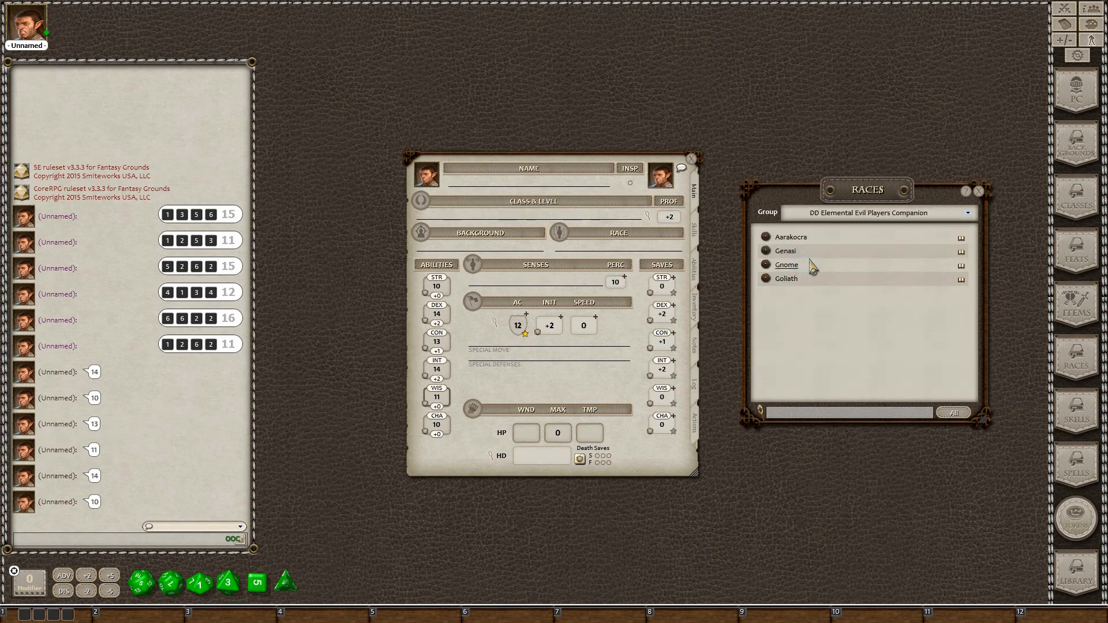
{"action": "left_click", "coordinate": [968, 214]}
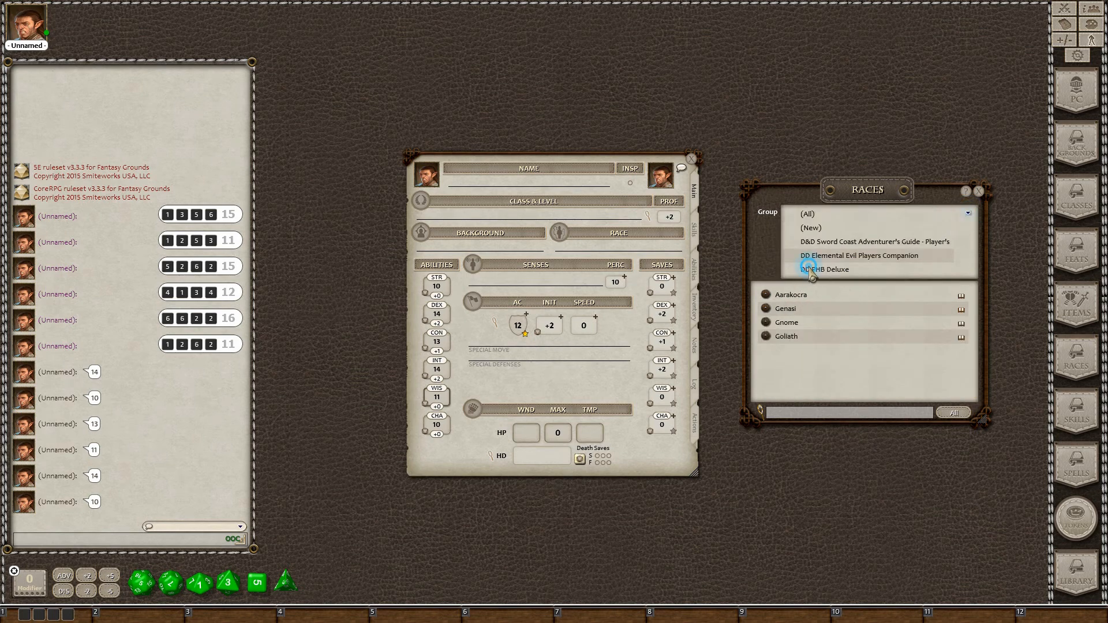
{"action": "left_click", "coordinate": [810, 269]}
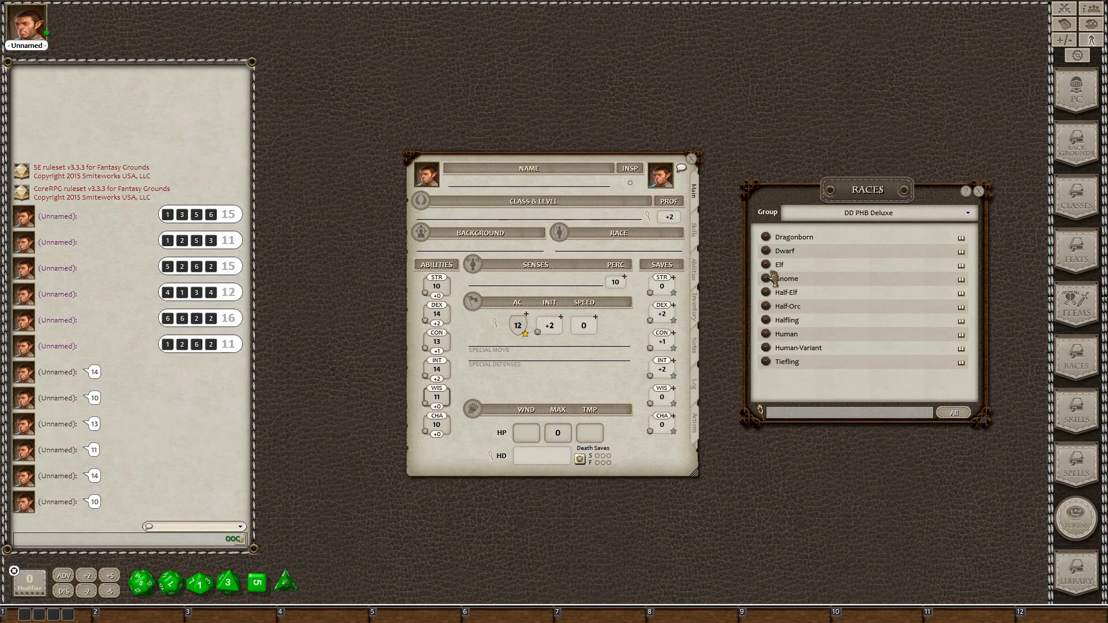
{"action": "left_click_drag", "start_coordinate": [772, 264], "coordinate": [591, 252]}
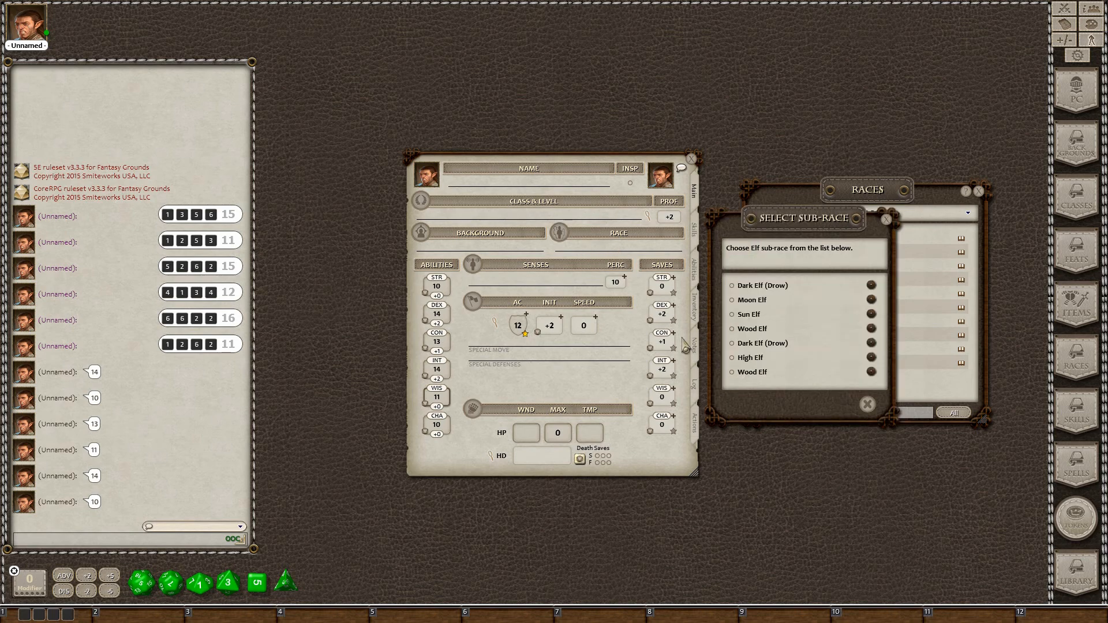
{"action": "left_click", "coordinate": [731, 358]}
{"action": "left_click", "coordinate": [846, 404]}
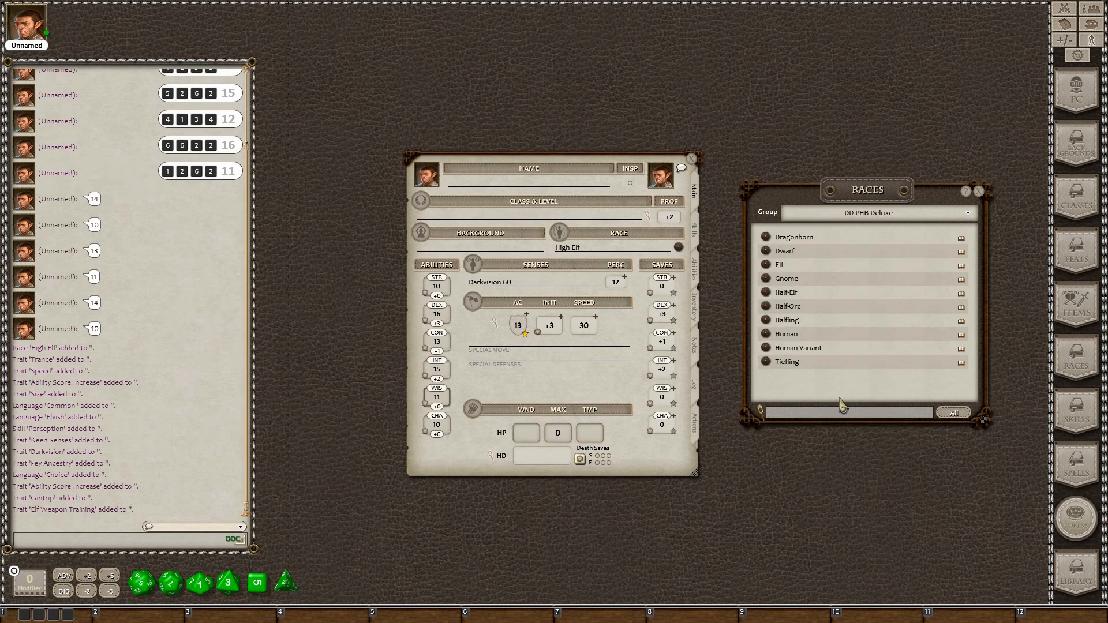
{"action": "left_click", "coordinate": [980, 191]}
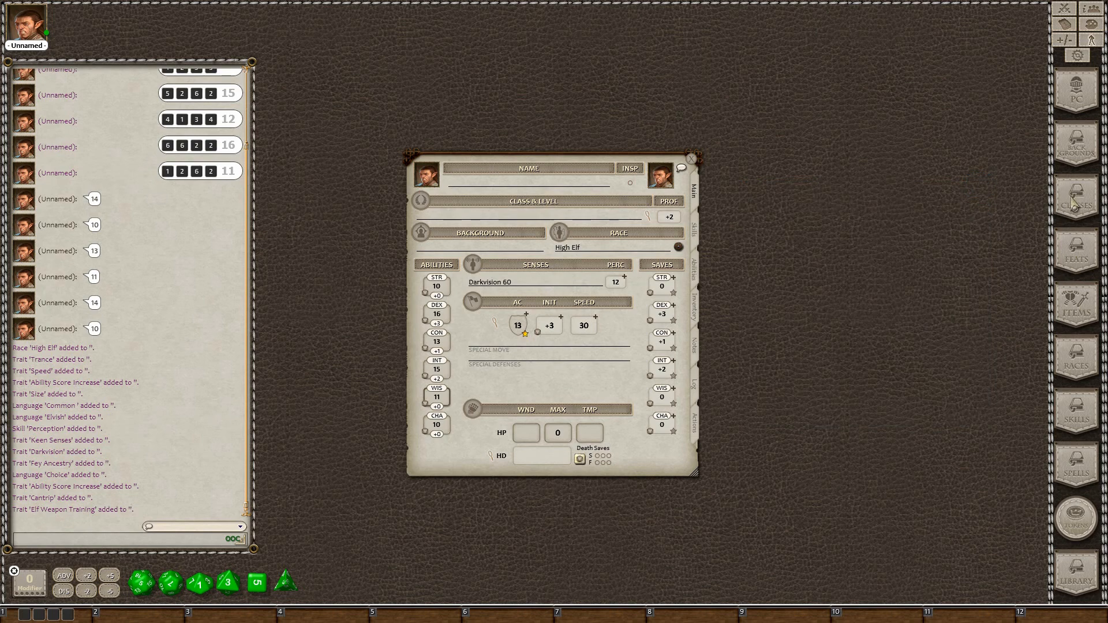
Drag the Hermit background from the Backgrounds list onto the character sheet
{"action": "left_click", "coordinate": [1066, 161]}
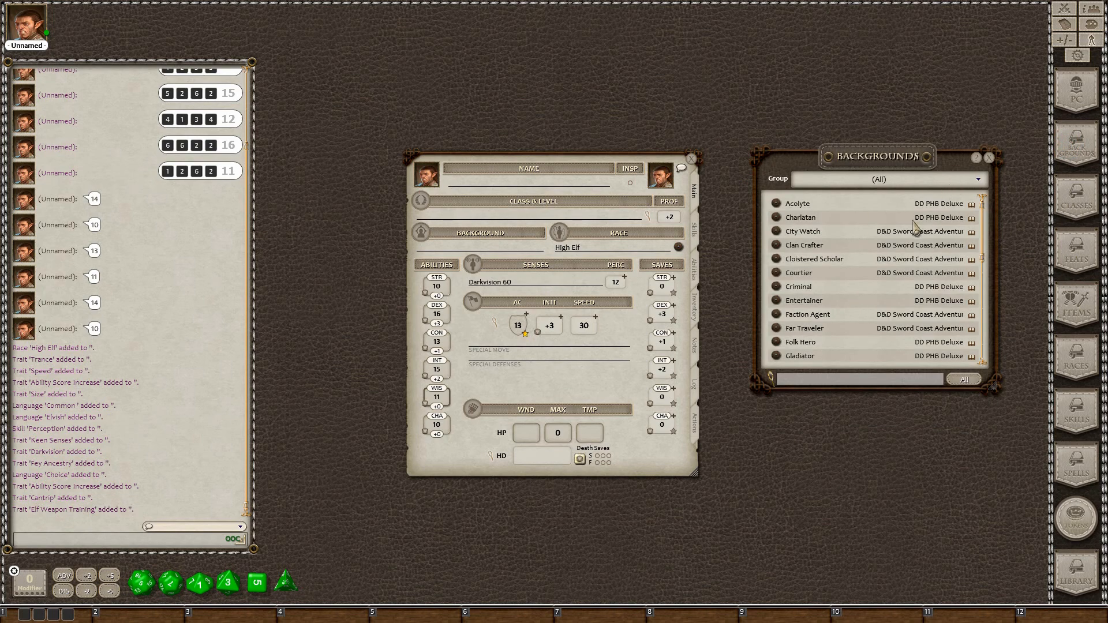
{"action": "scroll", "coordinate": [838, 288], "scroll_direction": "down", "scroll_amount": 4}
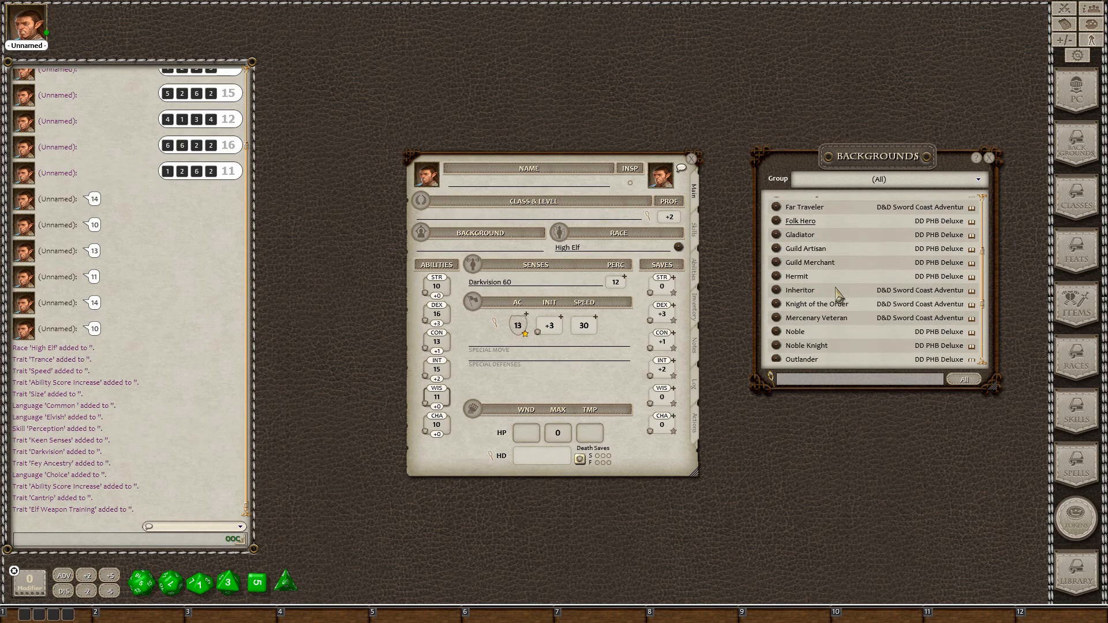
{"action": "left_click_drag", "start_coordinate": [778, 281], "coordinate": [443, 249]}
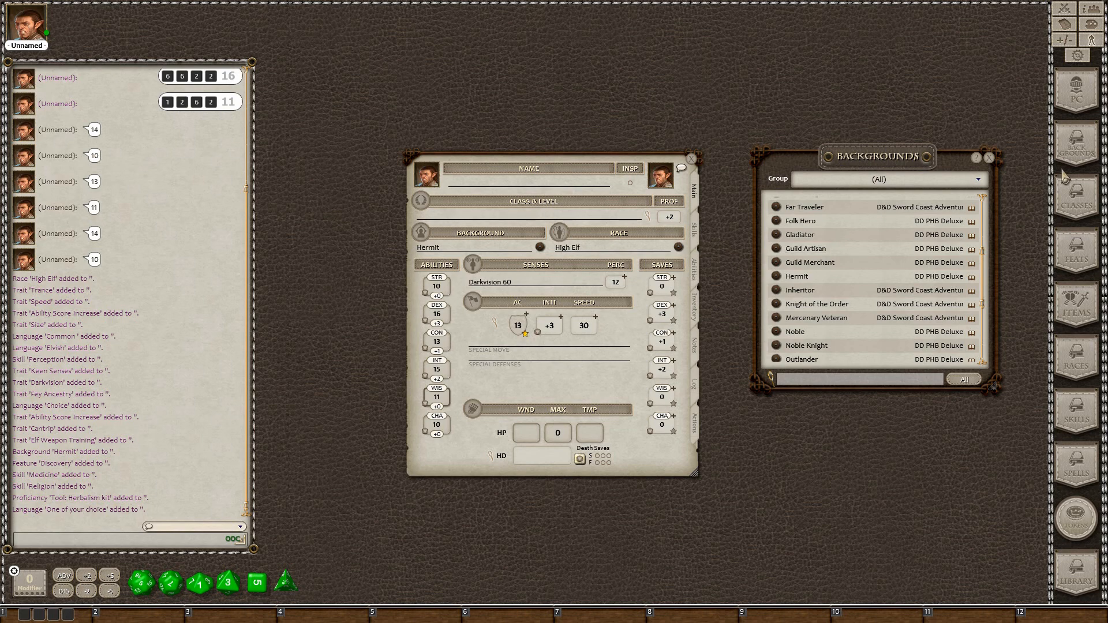
{"action": "left_click", "coordinate": [991, 160]}
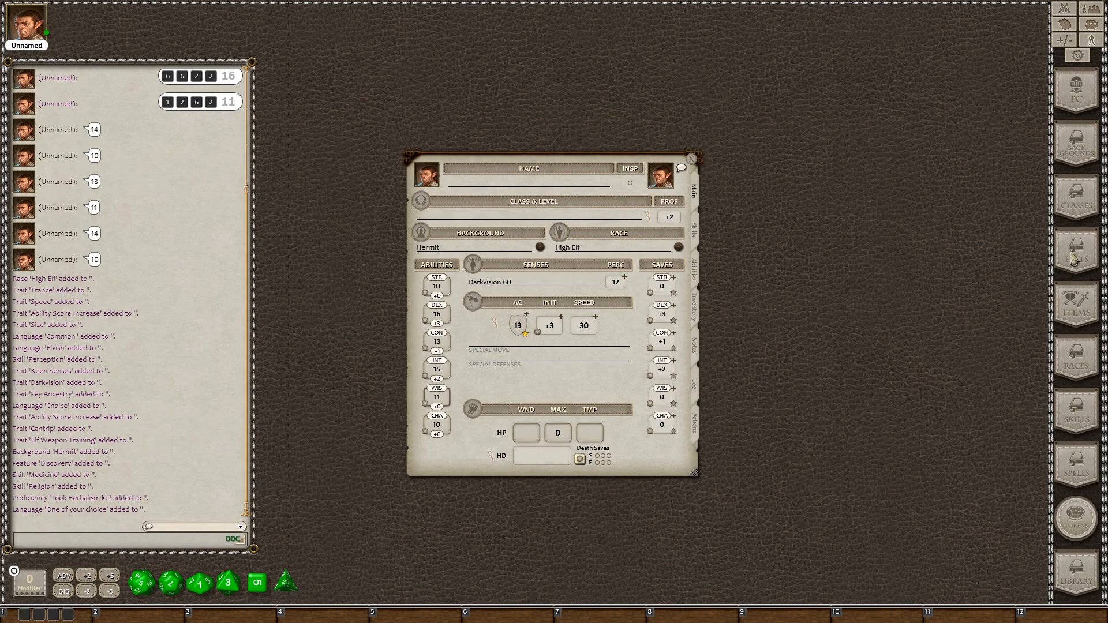
Drag the PHB Wizard class onto the character's Class & Level
{"action": "left_click", "coordinate": [1076, 208]}
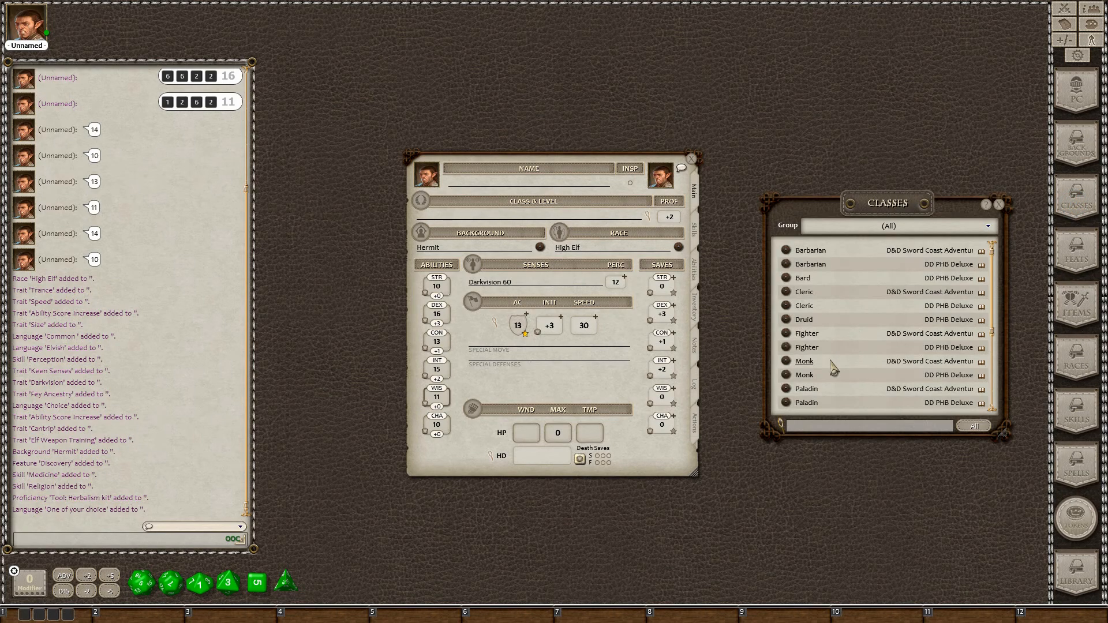
{"action": "scroll", "coordinate": [829, 398], "scroll_direction": "down", "scroll_amount": 5}
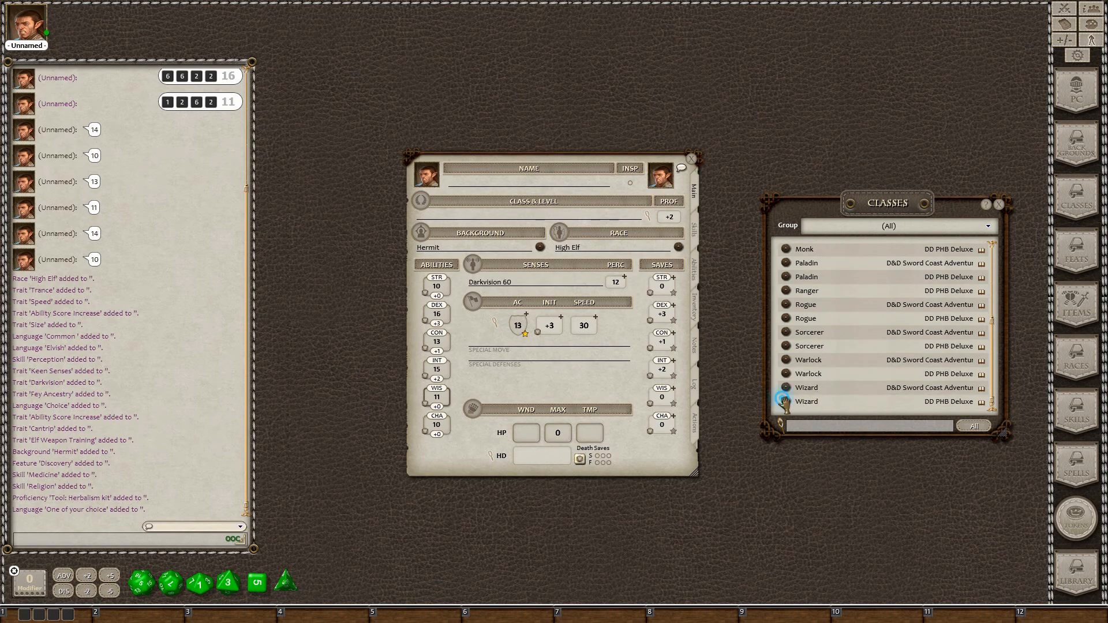
{"action": "left_click_drag", "start_coordinate": [784, 399], "coordinate": [443, 222]}
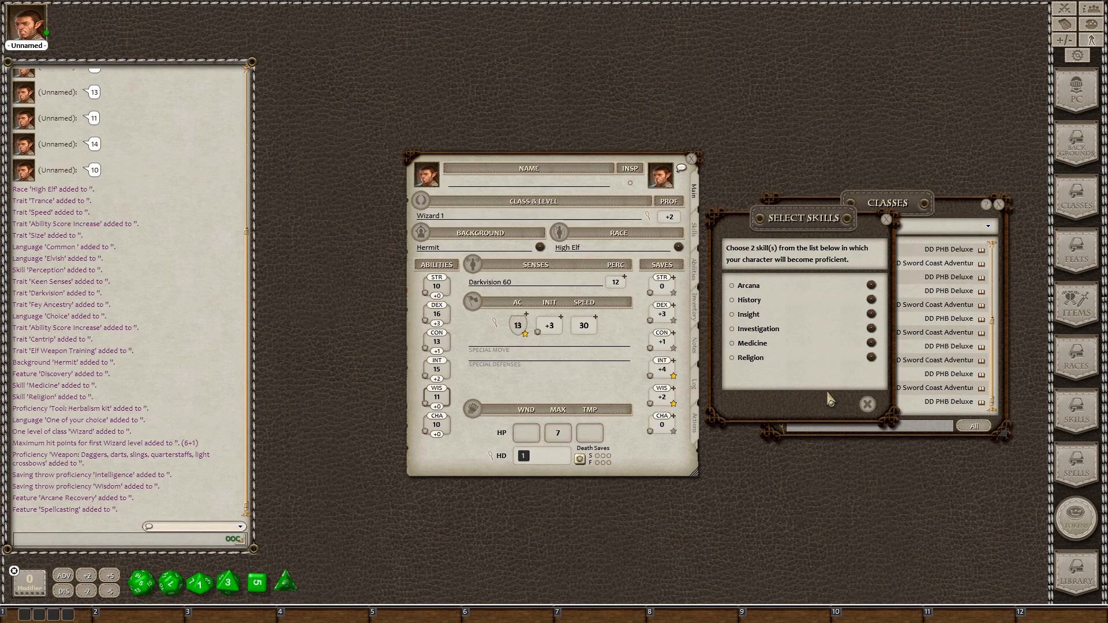
Choose Arcana and Investigation as the Wizard's class skills
{"action": "left_click", "coordinate": [694, 230]}
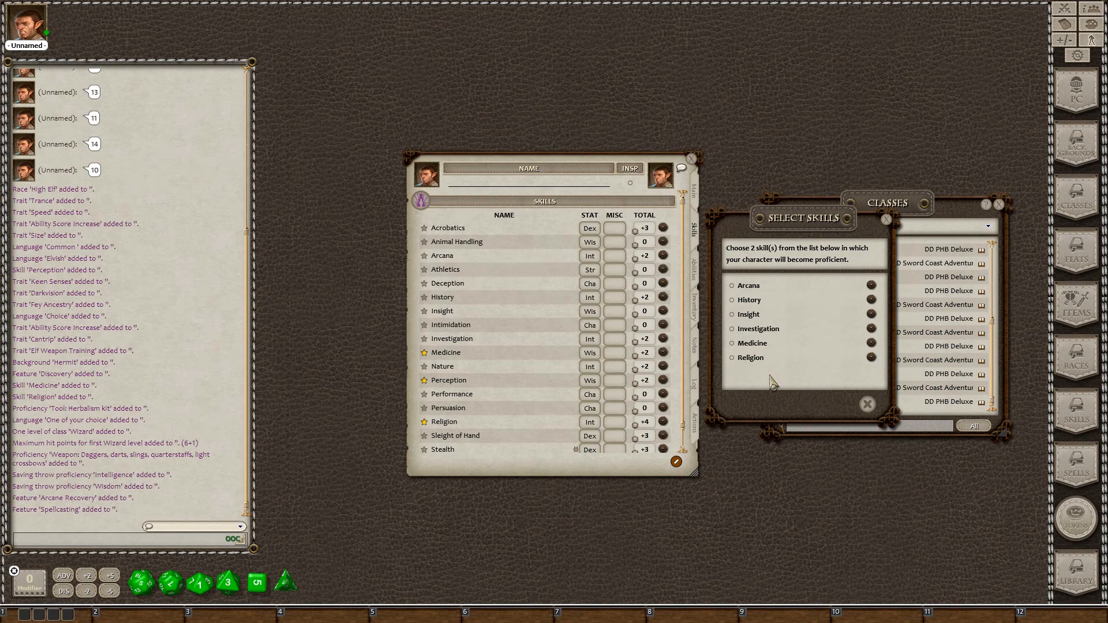
{"action": "left_click", "coordinate": [732, 285]}
{"action": "left_click", "coordinate": [732, 328]}
{"action": "left_click", "coordinate": [847, 405]}
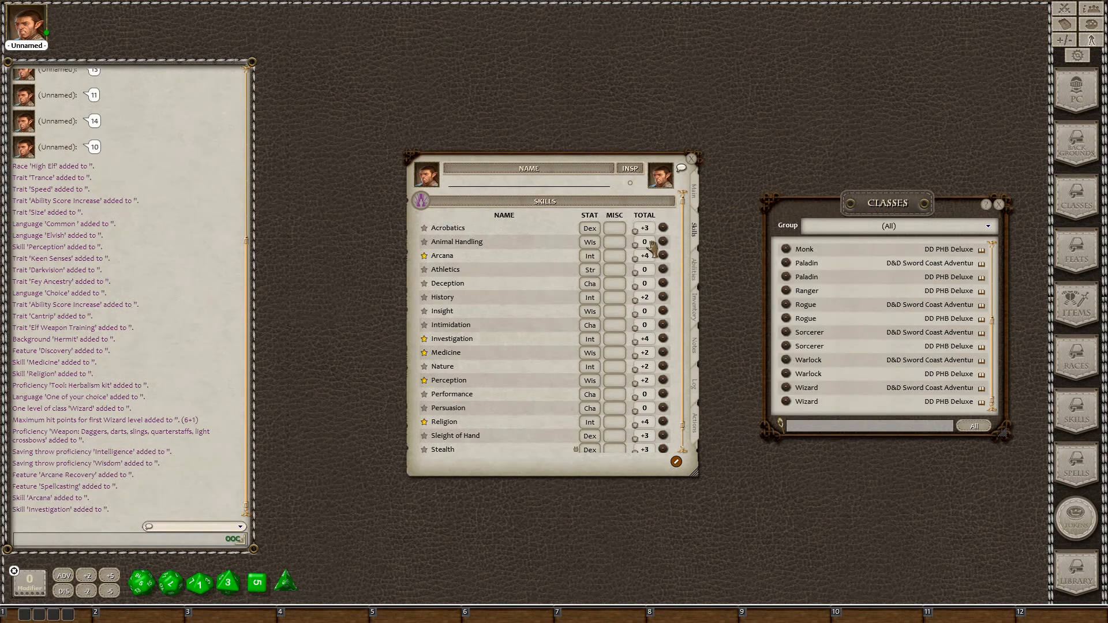
{"action": "left_click", "coordinate": [693, 191]}
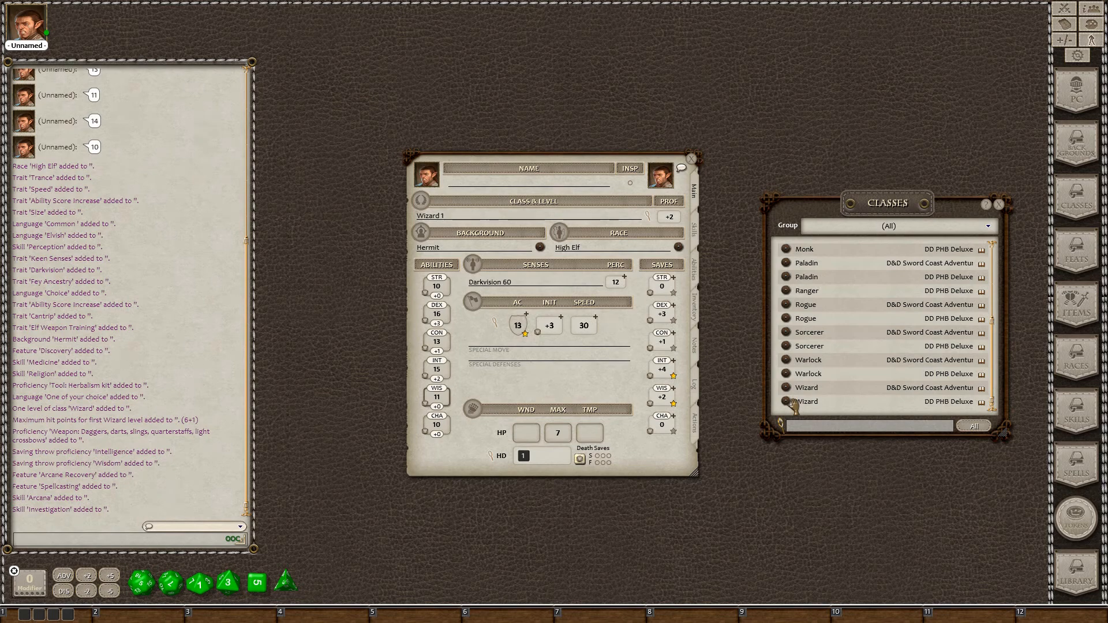
Level the character to Wizard 3, picking School of Evocation at level 2, reaching 17 HP
{"action": "left_click_drag", "start_coordinate": [793, 406], "coordinate": [425, 218]}
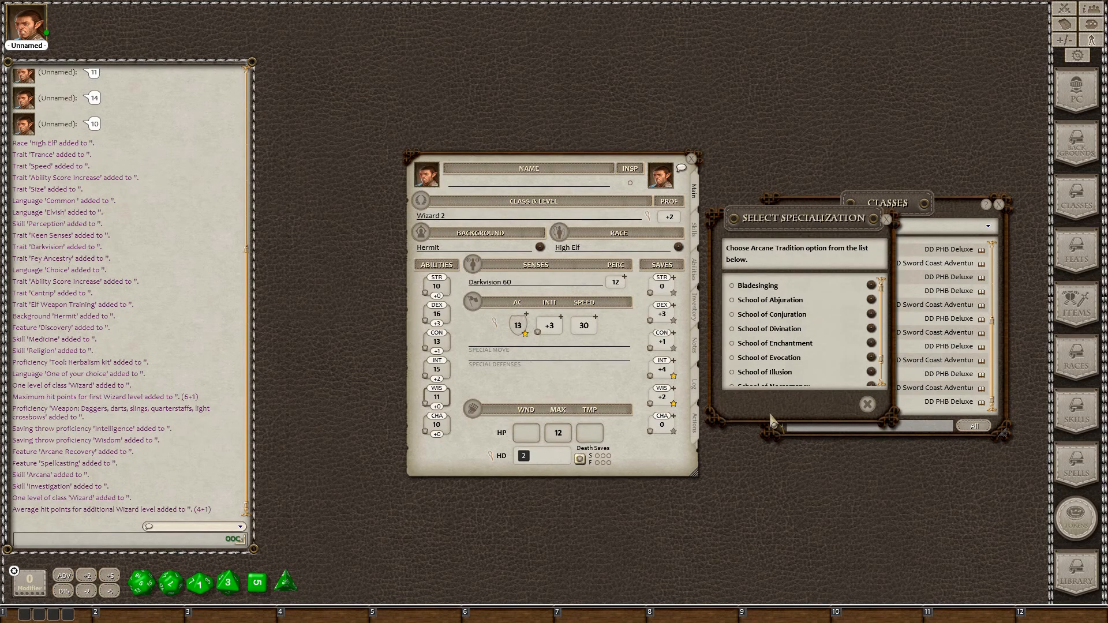
{"action": "scroll", "coordinate": [804, 326], "scroll_direction": "down", "scroll_amount": 2}
{"action": "scroll", "coordinate": [802, 329], "scroll_direction": "up", "scroll_amount": 2}
{"action": "scroll", "coordinate": [800, 321], "scroll_direction": "down", "scroll_amount": 2}
{"action": "scroll", "coordinate": [800, 321], "scroll_direction": "up", "scroll_amount": 2}
{"action": "scroll", "coordinate": [802, 329], "scroll_direction": "down", "scroll_amount": 2}
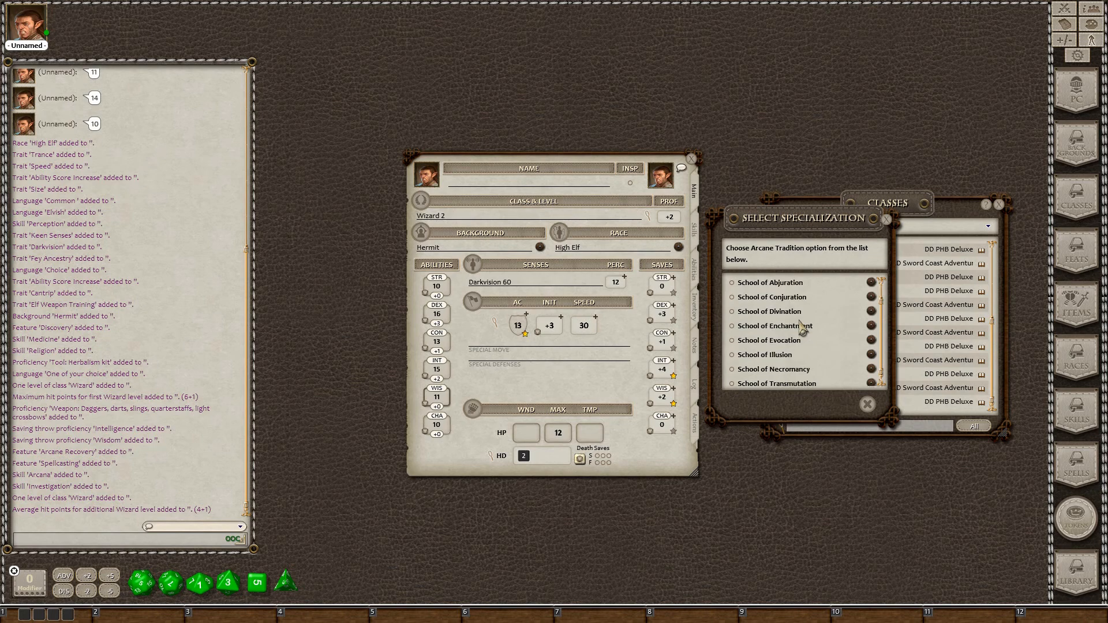
{"action": "left_click", "coordinate": [732, 341]}
{"action": "left_click", "coordinate": [845, 402]}
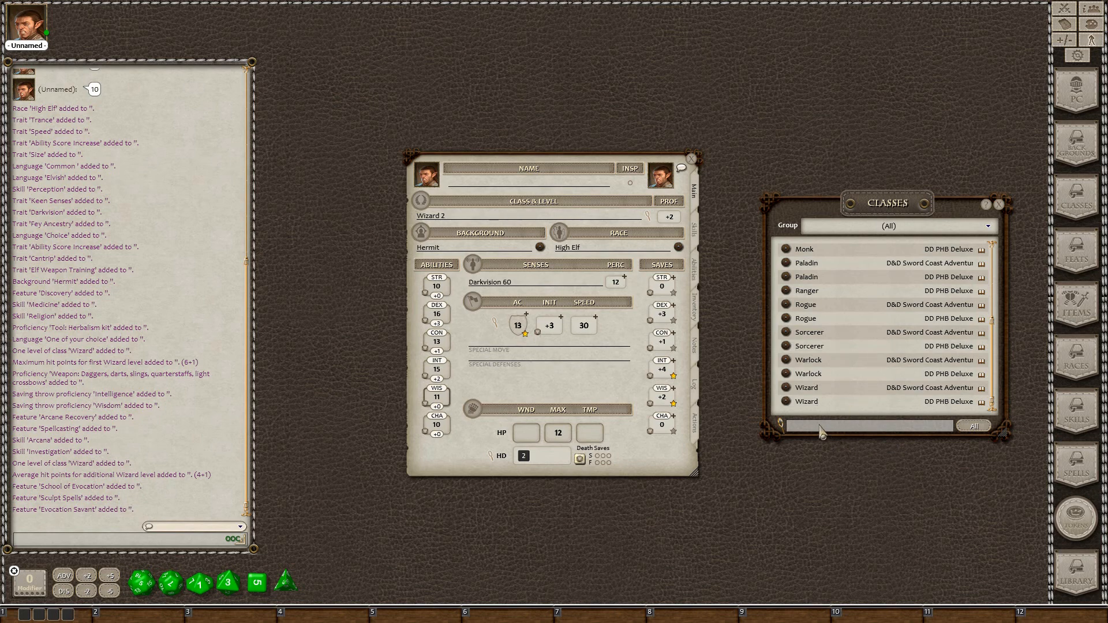
{"action": "left_click_drag", "start_coordinate": [784, 404], "coordinate": [446, 221]}
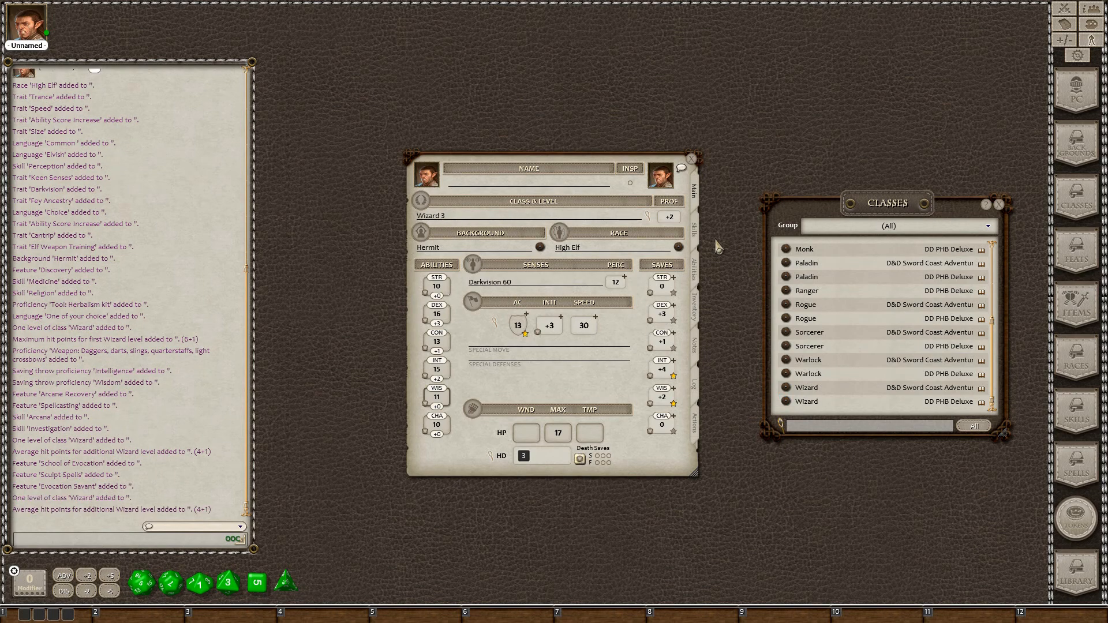
{"action": "left_click", "coordinate": [695, 232]}
{"action": "left_click", "coordinate": [694, 269]}
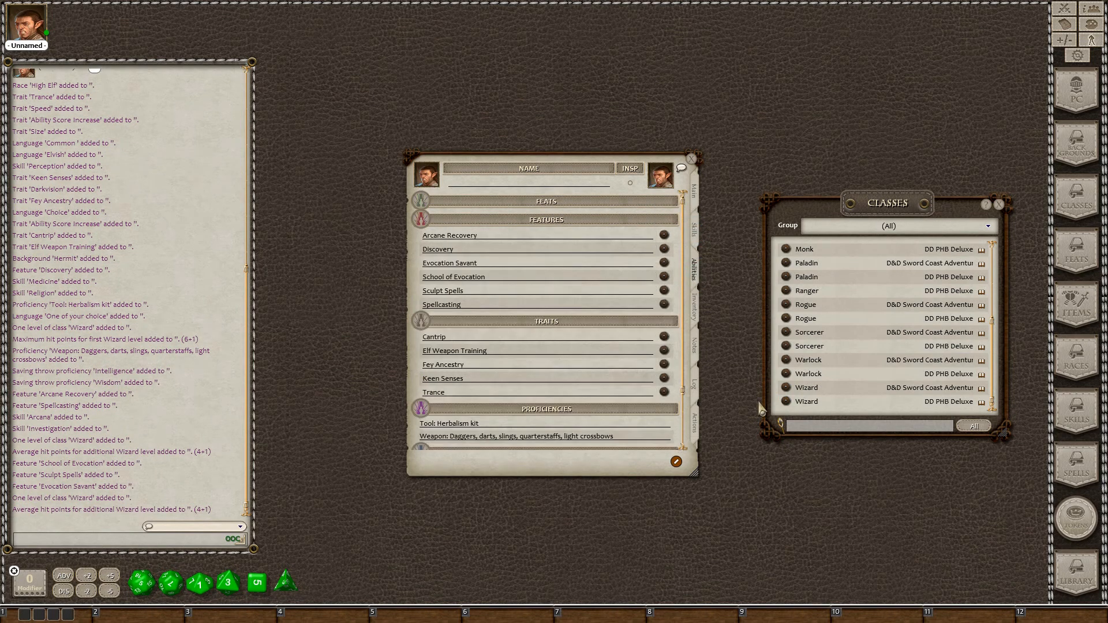
{"action": "left_click", "coordinate": [664, 235]}
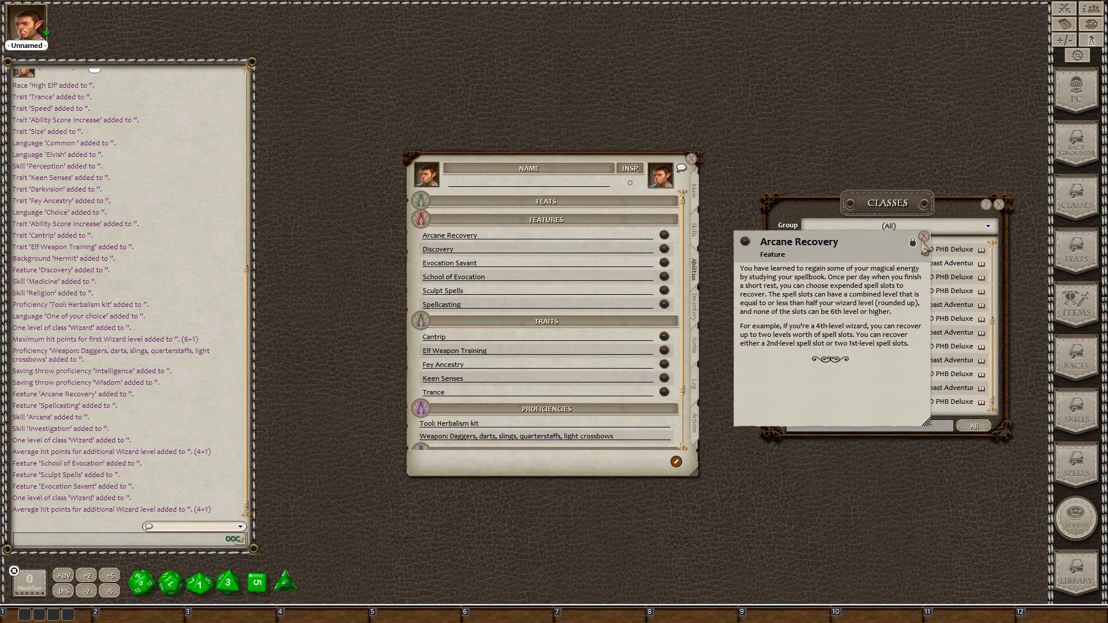
{"action": "left_click", "coordinate": [923, 238]}
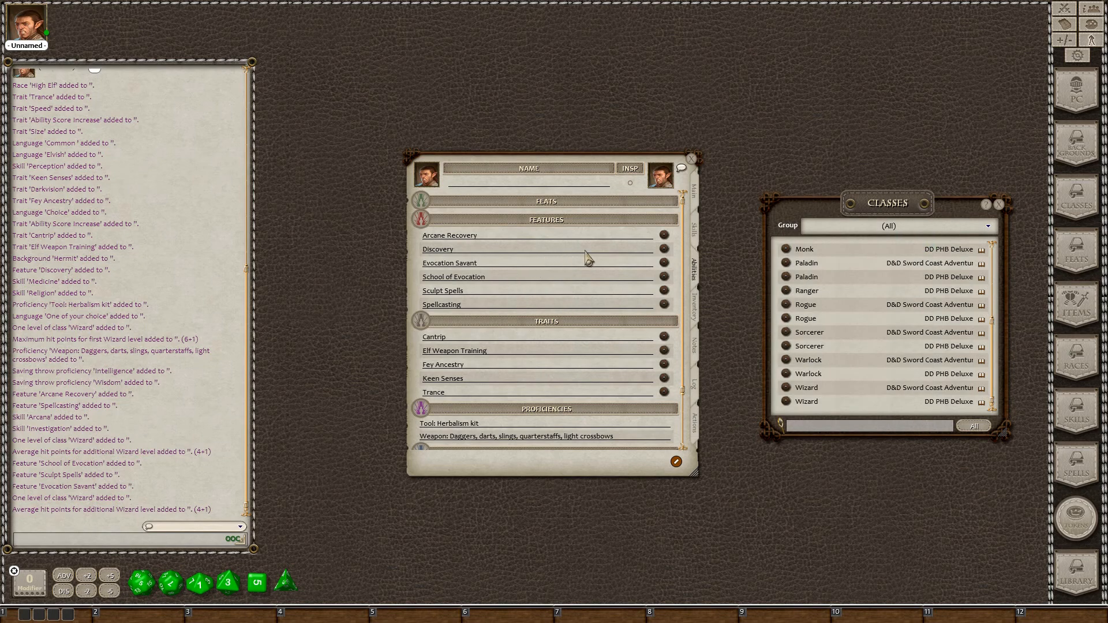
{"action": "left_click", "coordinate": [664, 250]}
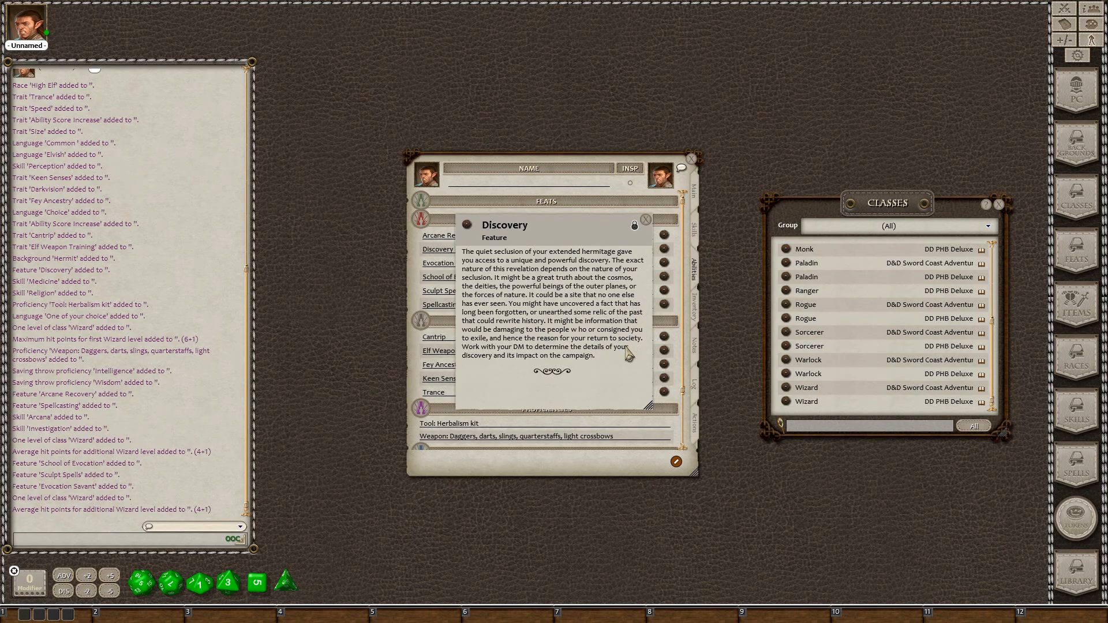
{"action": "left_click", "coordinate": [645, 220]}
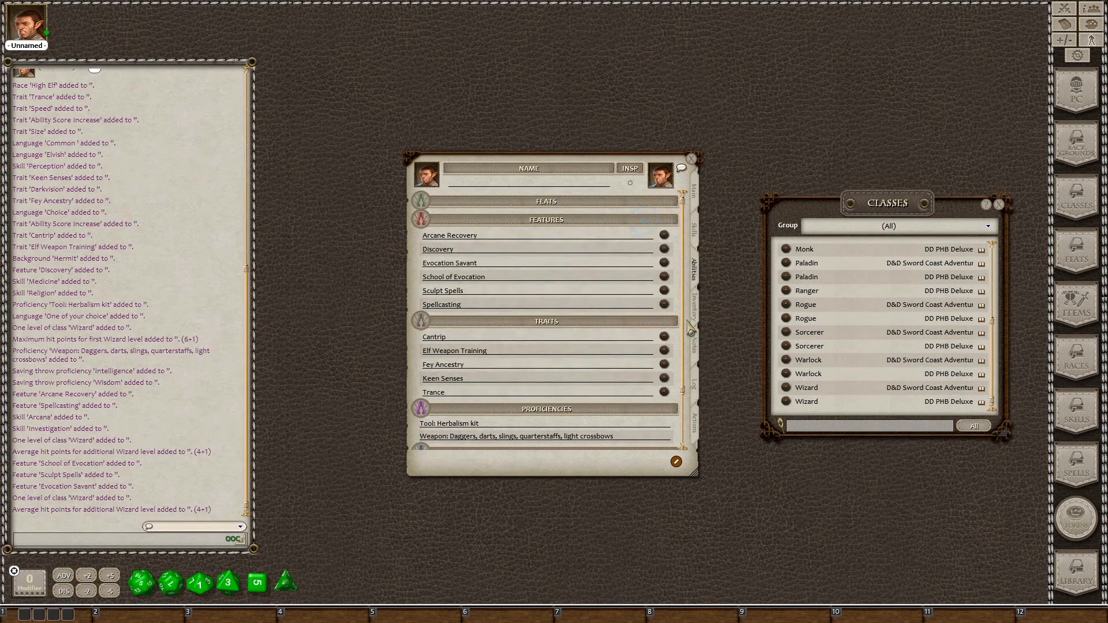
{"action": "left_click", "coordinate": [664, 263]}
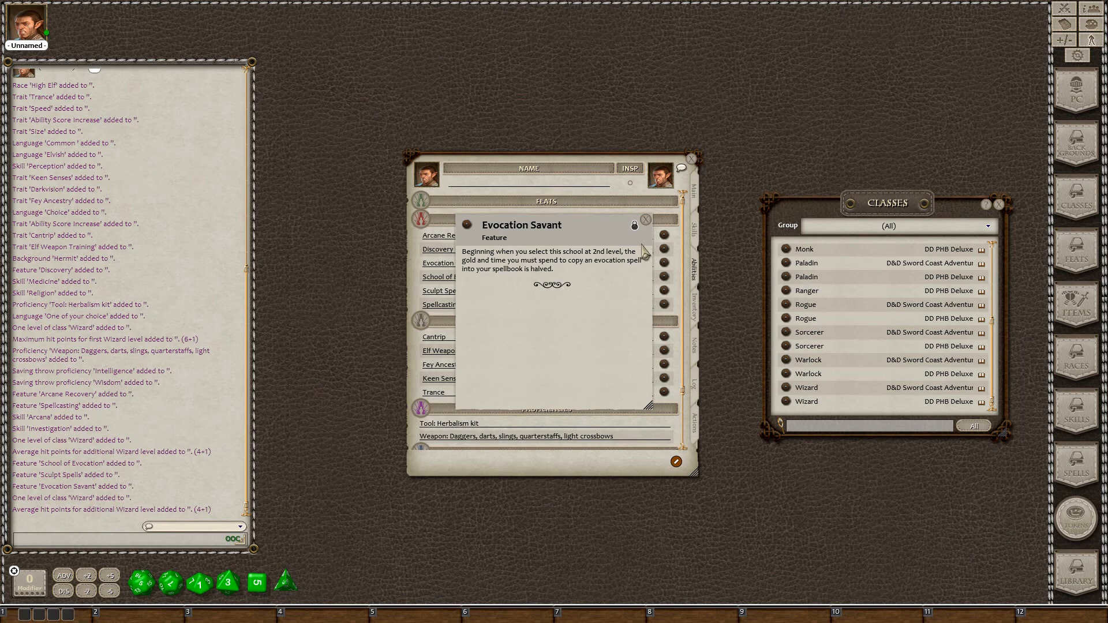
{"action": "left_click", "coordinate": [646, 220]}
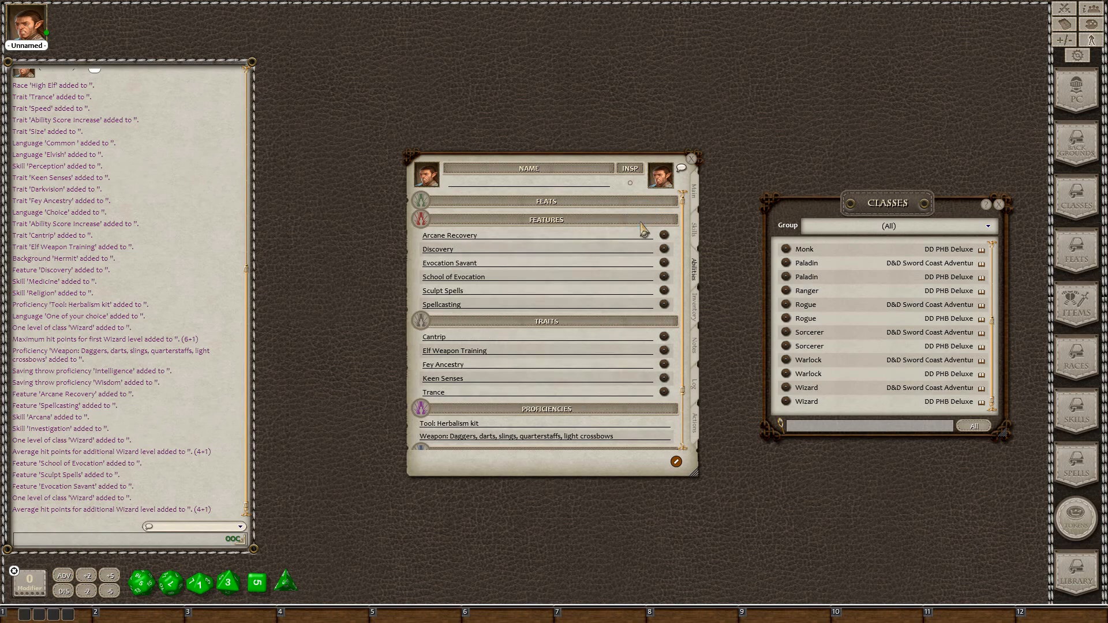
{"action": "left_click", "coordinate": [664, 277]}
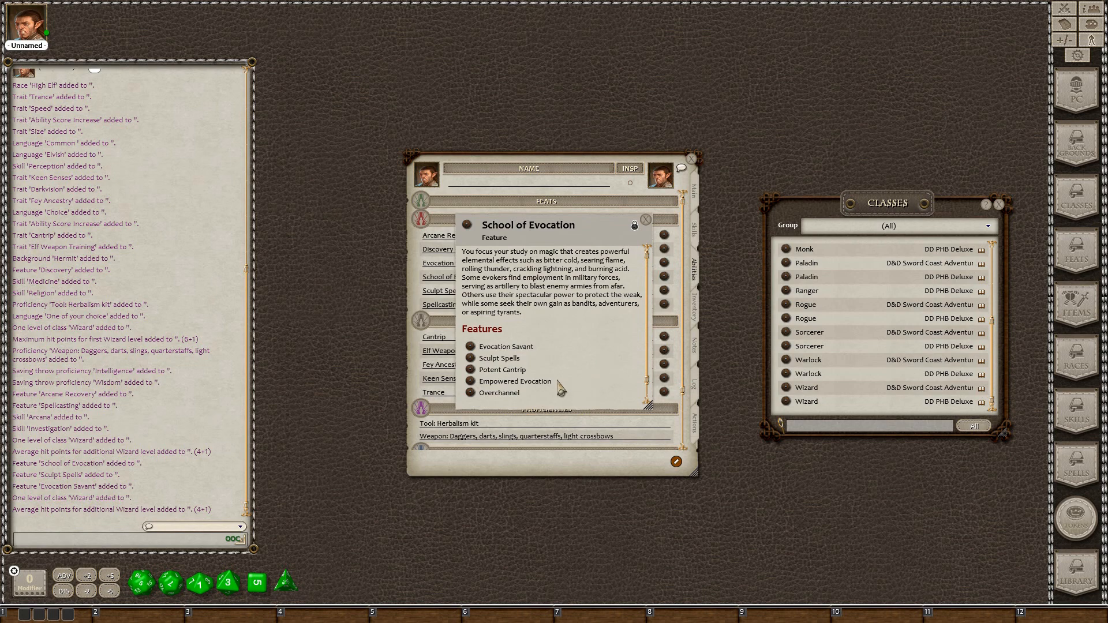
{"action": "left_click", "coordinate": [471, 370]}
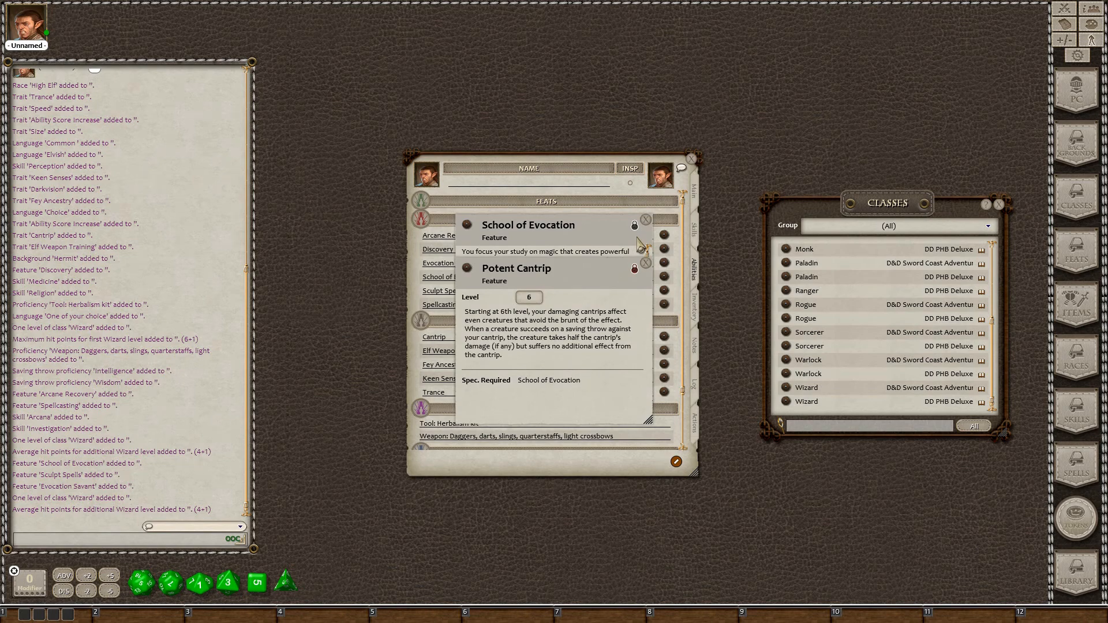
{"action": "left_click", "coordinate": [646, 263]}
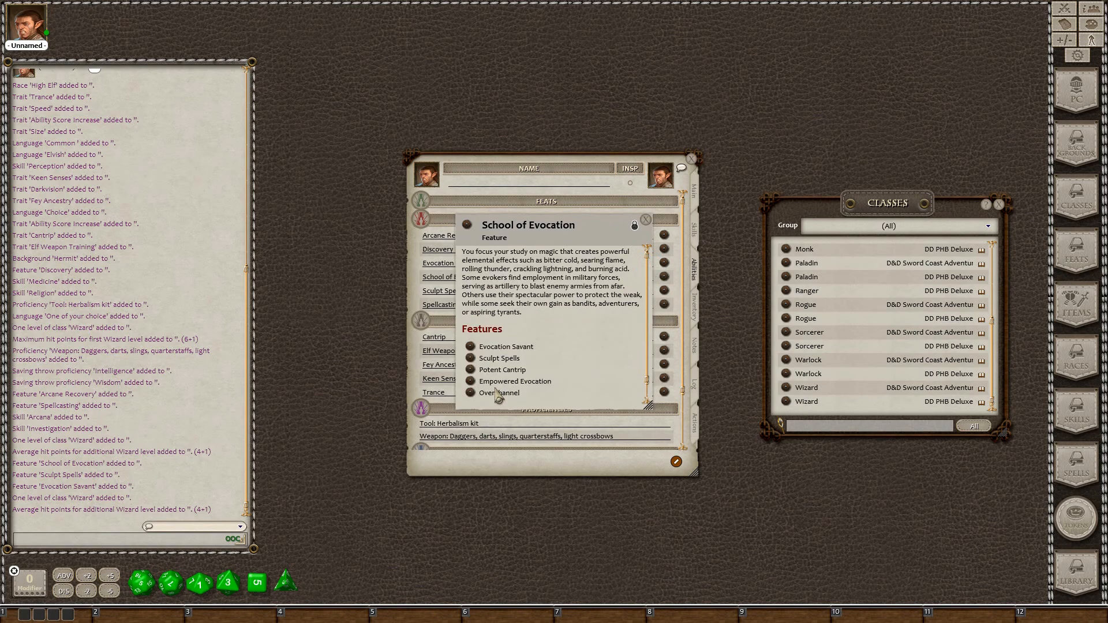
{"action": "left_click", "coordinate": [471, 382]}
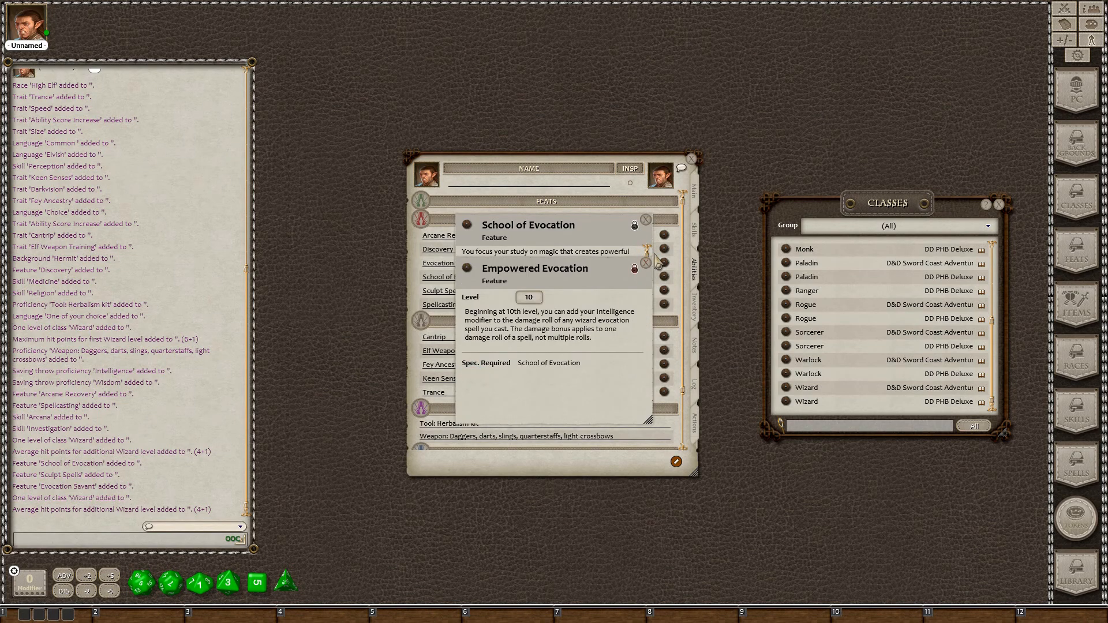
{"action": "left_click", "coordinate": [646, 264]}
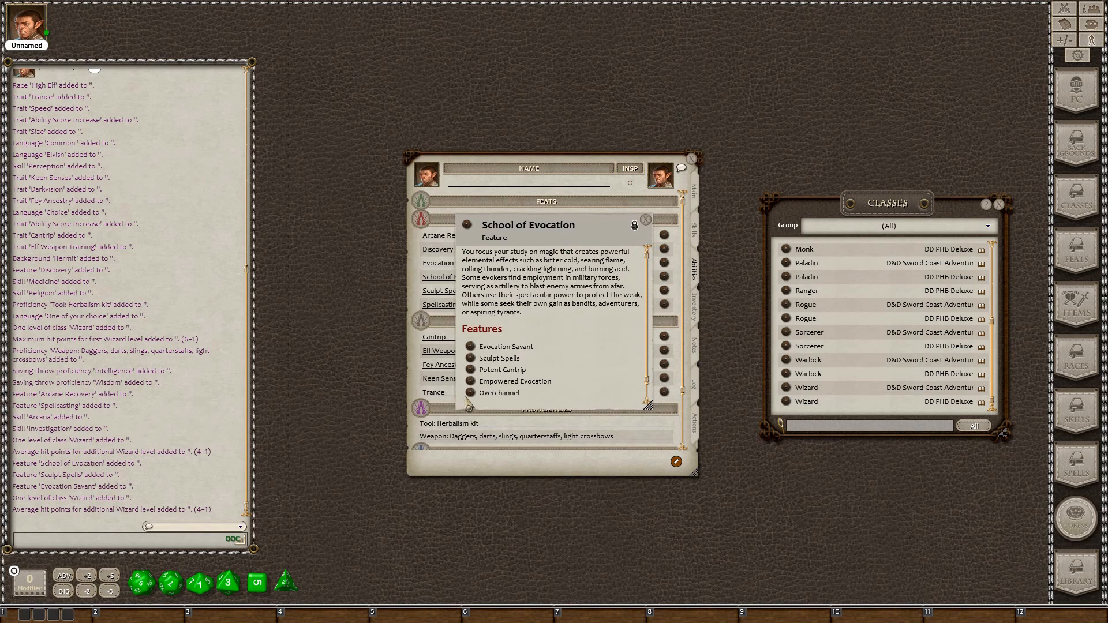
{"action": "left_click", "coordinate": [645, 221]}
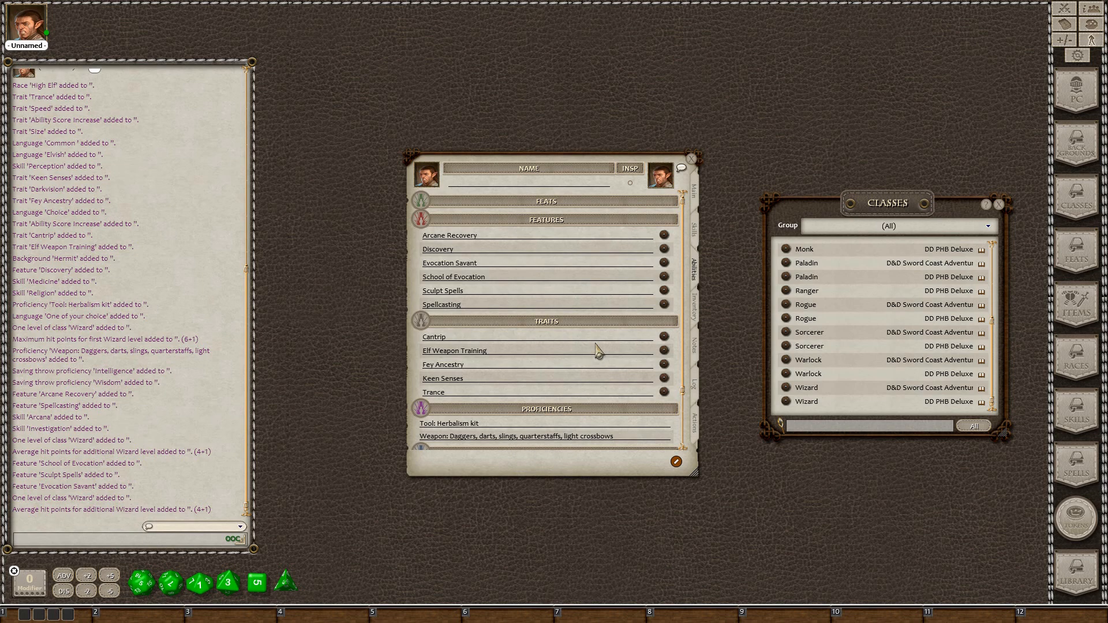
Change the Choice language to Draconic and 'One of your choice' to Abberant
{"action": "scroll", "coordinate": [597, 351], "scroll_direction": "down", "scroll_amount": 3}
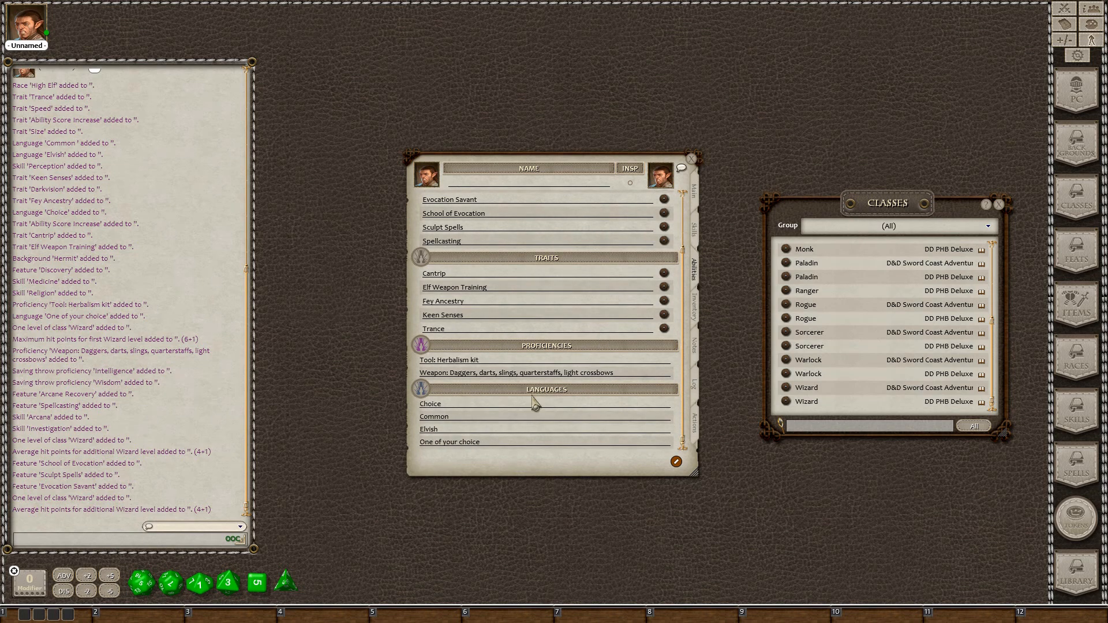
{"action": "left_click", "coordinate": [474, 405]}
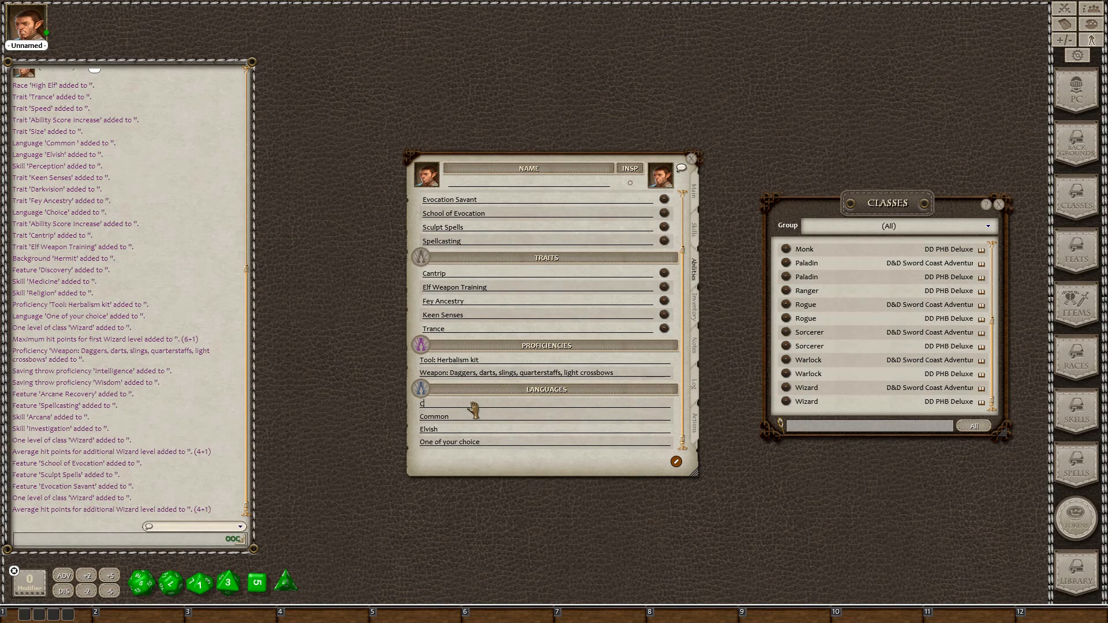
{"action": "type", "text": "Draconic"}
{"action": "left_click", "coordinate": [534, 443]}
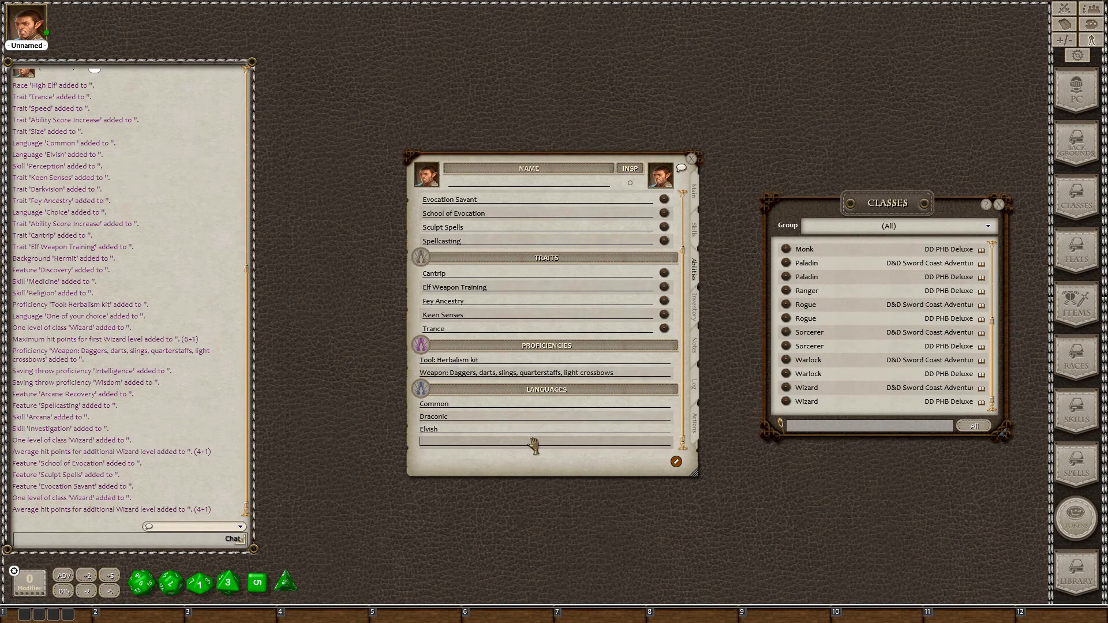
{"action": "key", "text": "shift"}
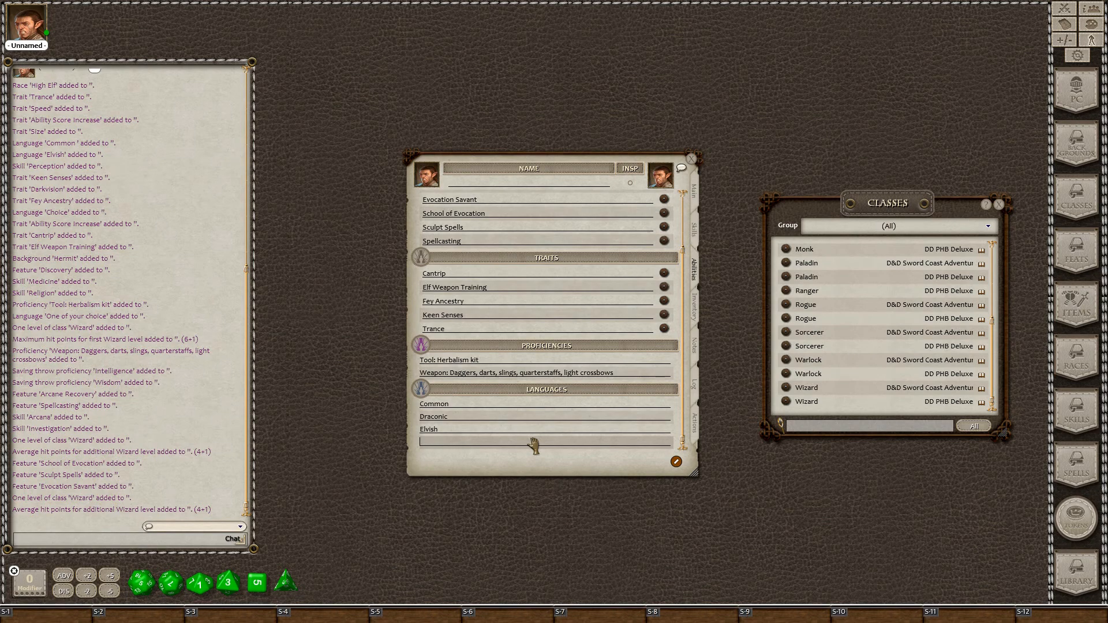
{"action": "type", "text": "Abberant"}
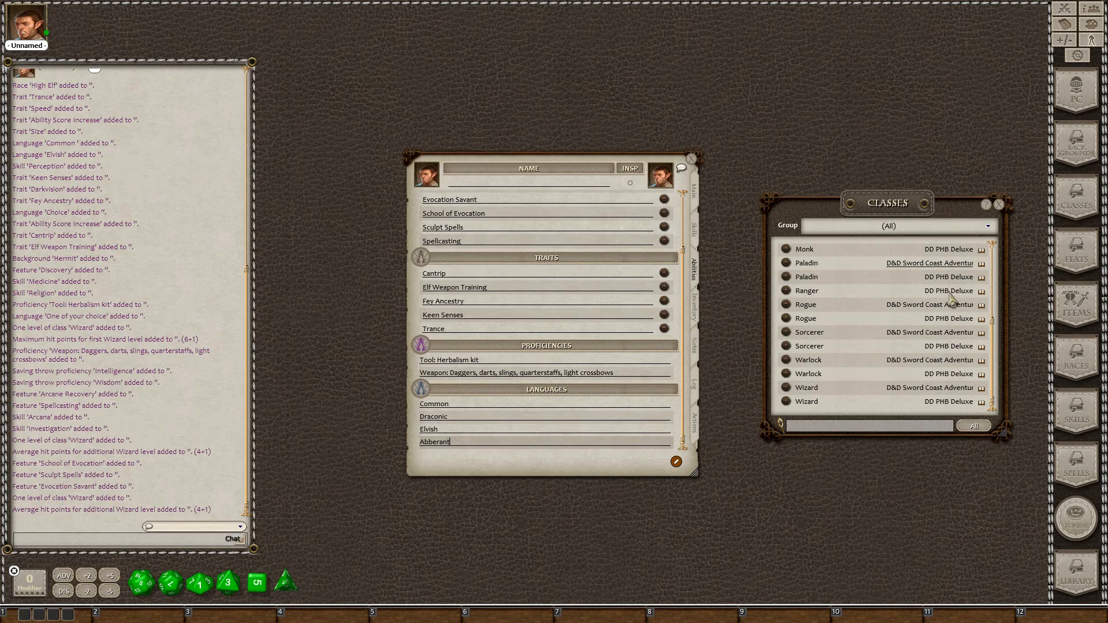
Switch the character sheet to its Actions page
{"action": "scroll", "coordinate": [784, 309], "scroll_direction": "up", "scroll_amount": 5}
{"action": "scroll", "coordinate": [784, 312], "scroll_direction": "down", "scroll_amount": 5}
{"action": "left_click", "coordinate": [695, 424]}
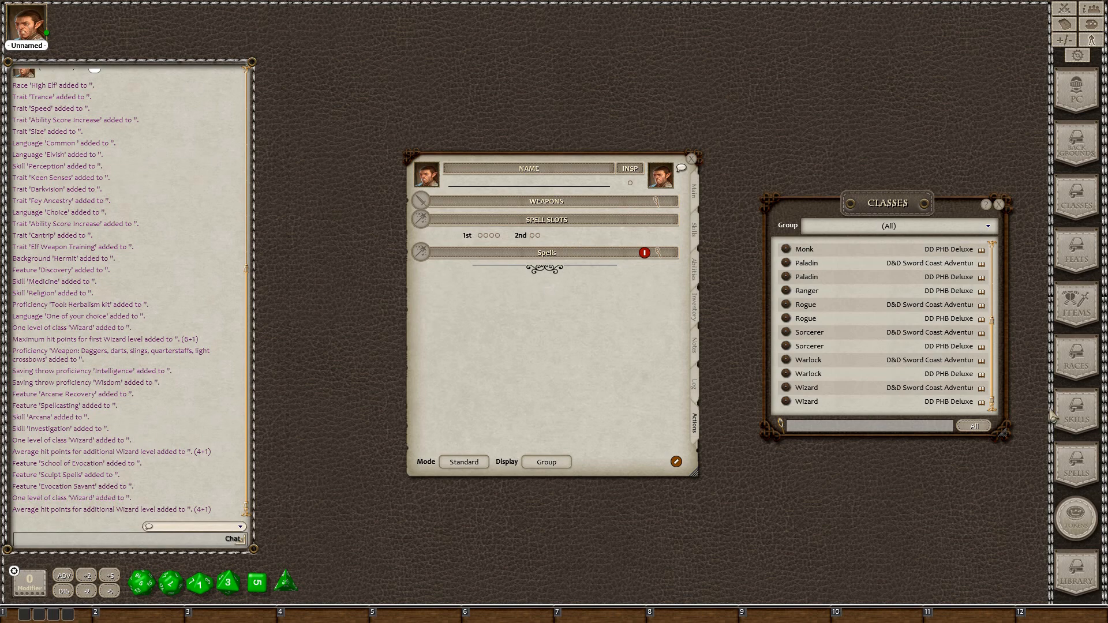
Open the Spells list beside the sheet and filter it to level 0 cantrips
{"action": "left_click", "coordinate": [1081, 468]}
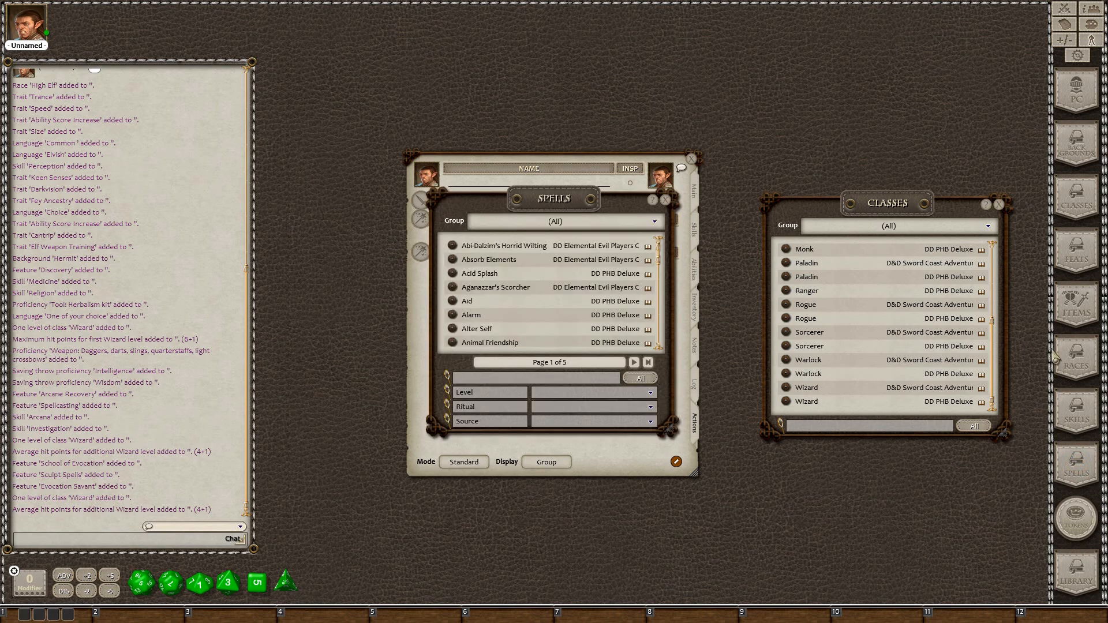
{"action": "left_click_drag", "start_coordinate": [921, 174], "coordinate": [887, 167]}
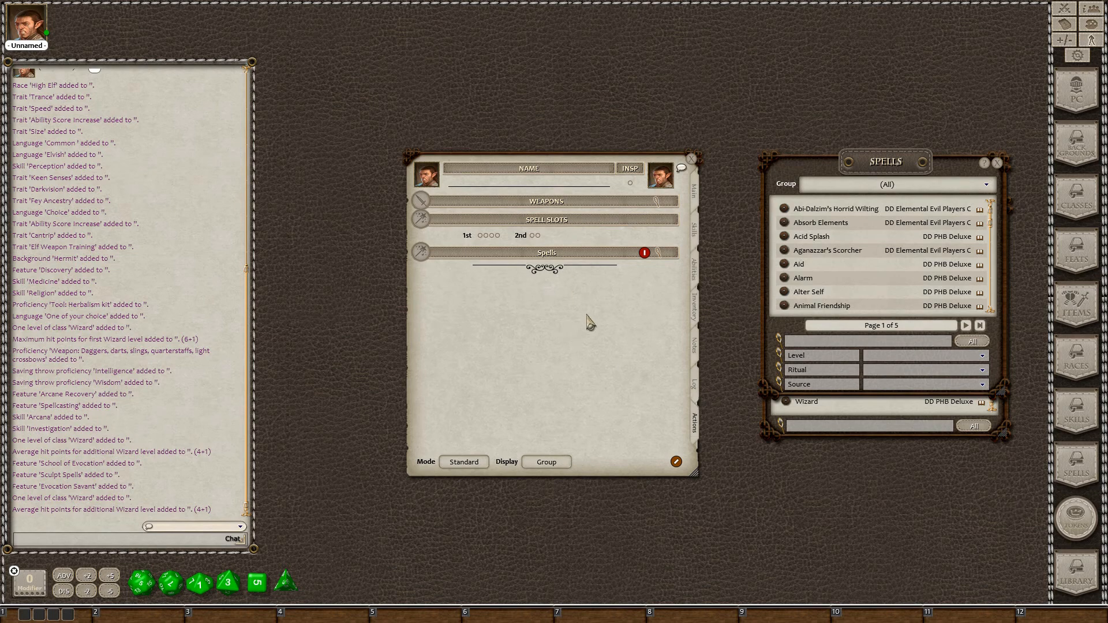
{"action": "left_click", "coordinate": [695, 190]}
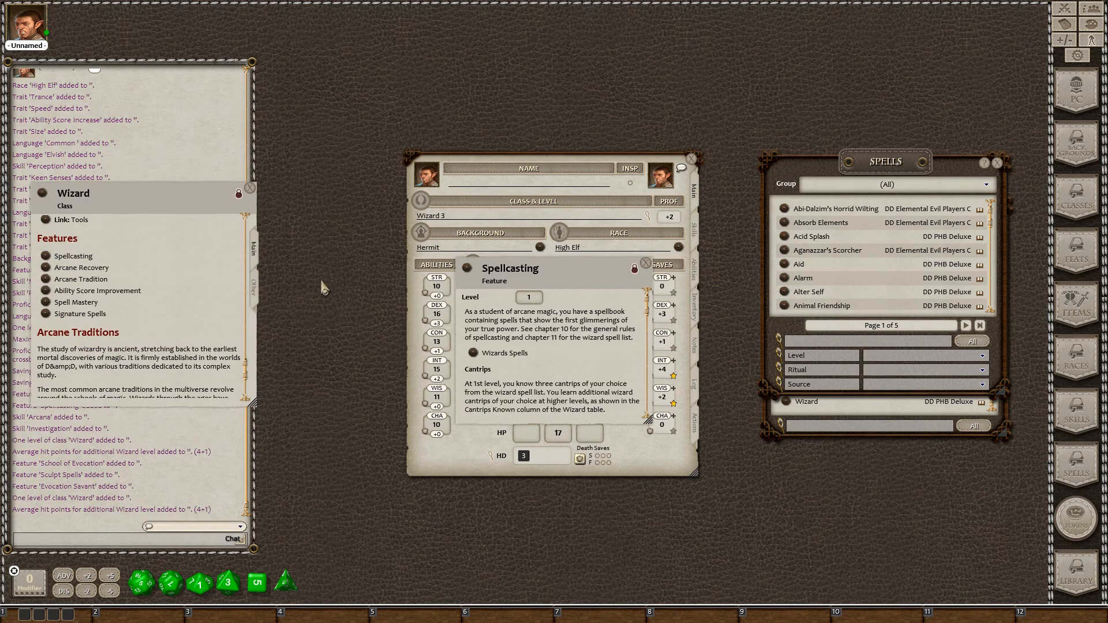
{"action": "left_click_drag", "start_coordinate": [499, 277], "coordinate": [153, 238]}
{"action": "scroll", "coordinate": [177, 343], "scroll_direction": "down", "scroll_amount": 4}
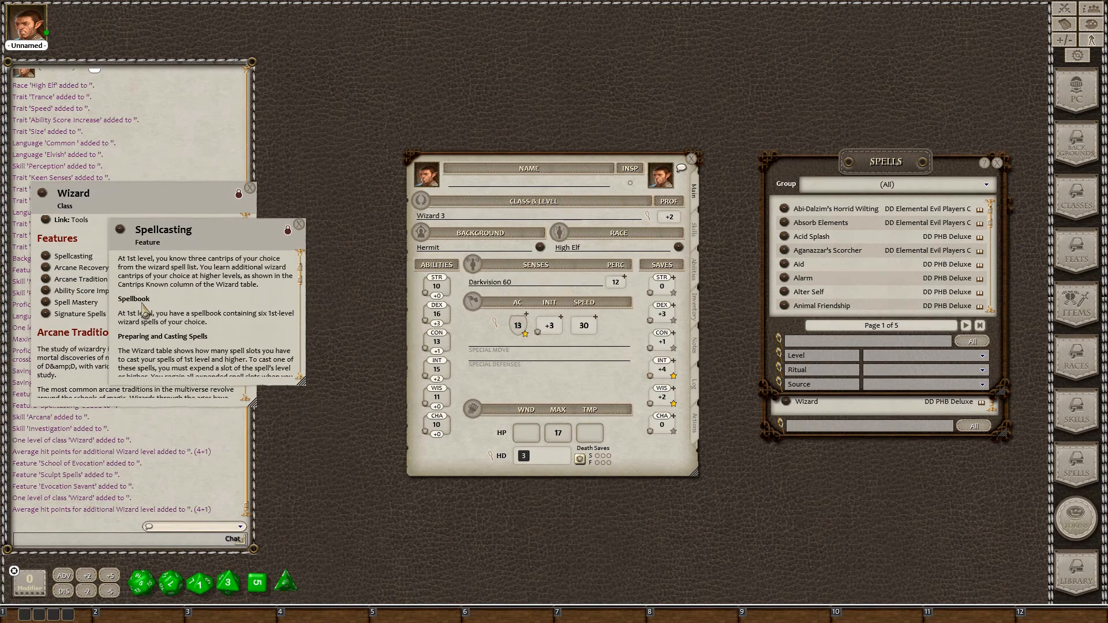
{"action": "scroll", "coordinate": [177, 343], "scroll_direction": "down", "scroll_amount": 1}
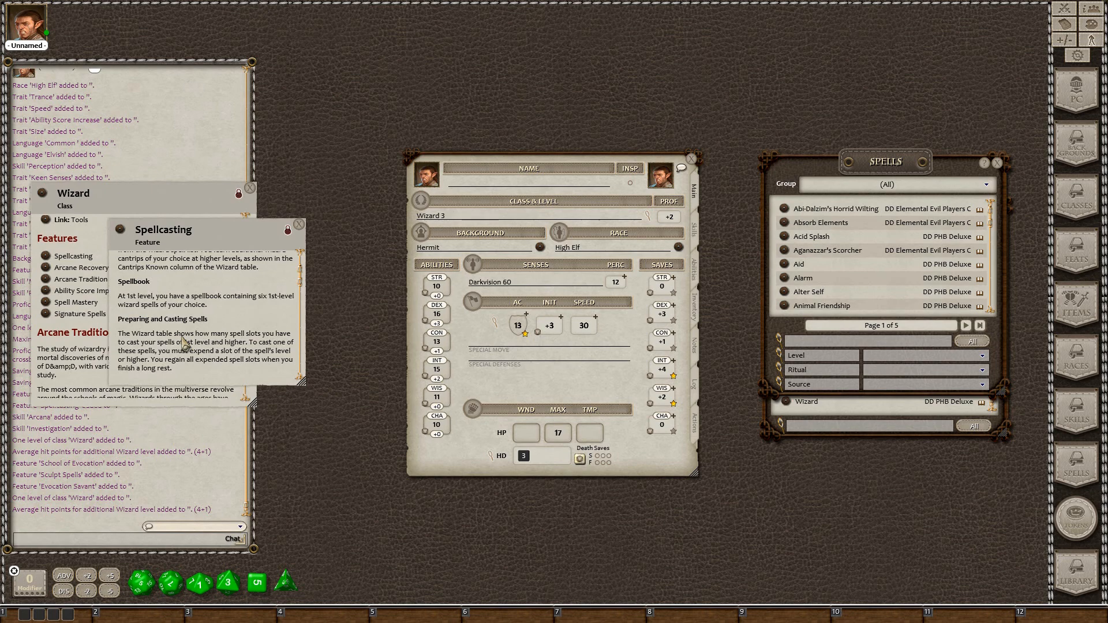
{"action": "scroll", "coordinate": [185, 344], "scroll_direction": "down", "scroll_amount": 1}
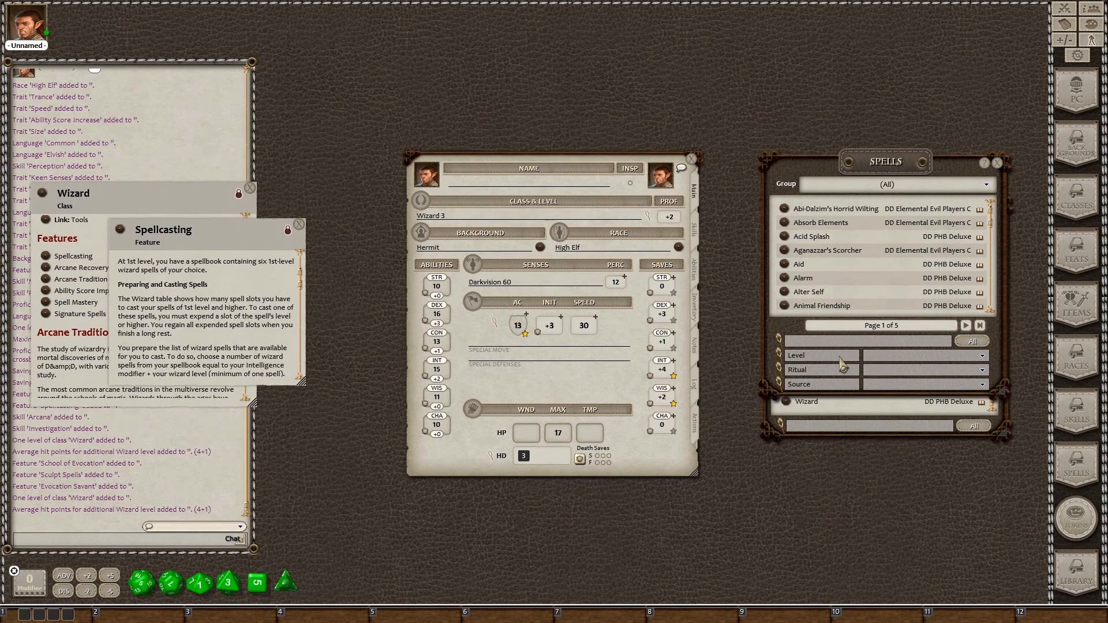
{"action": "left_click", "coordinate": [983, 357]}
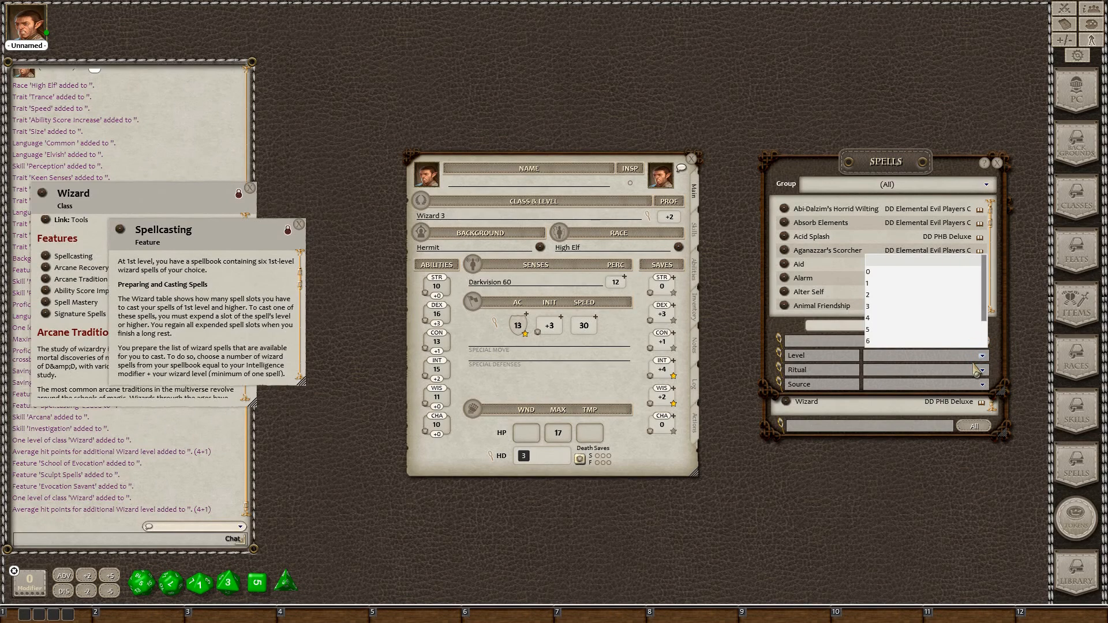
{"action": "left_click", "coordinate": [894, 274]}
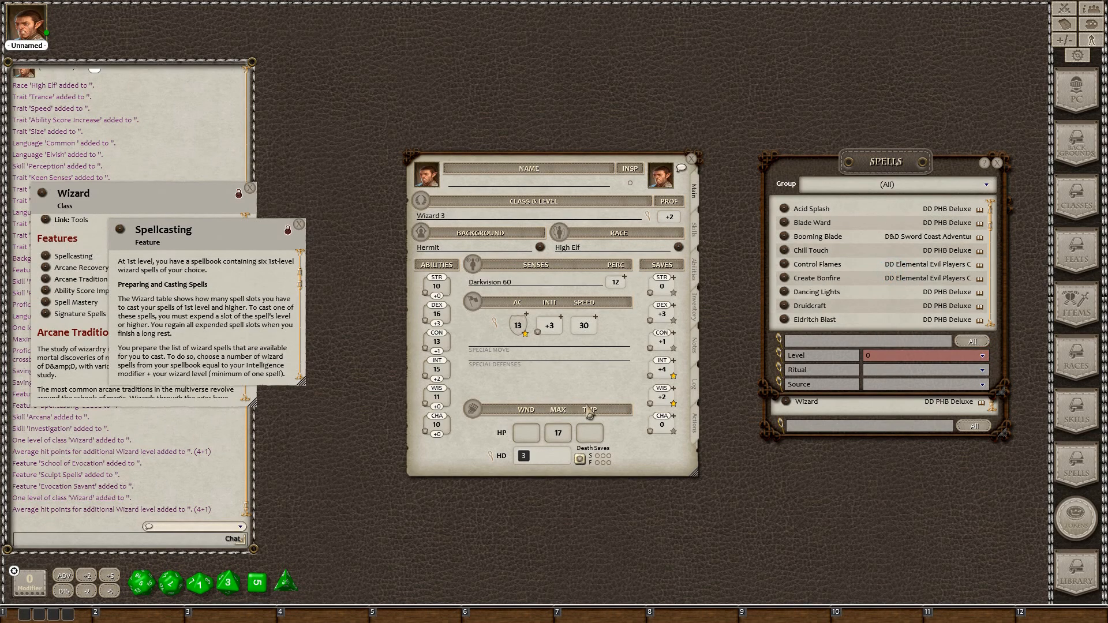
Add the Blade Ward and Prestidigitation cantrips to the Actions page's spells
{"action": "left_click", "coordinate": [696, 427]}
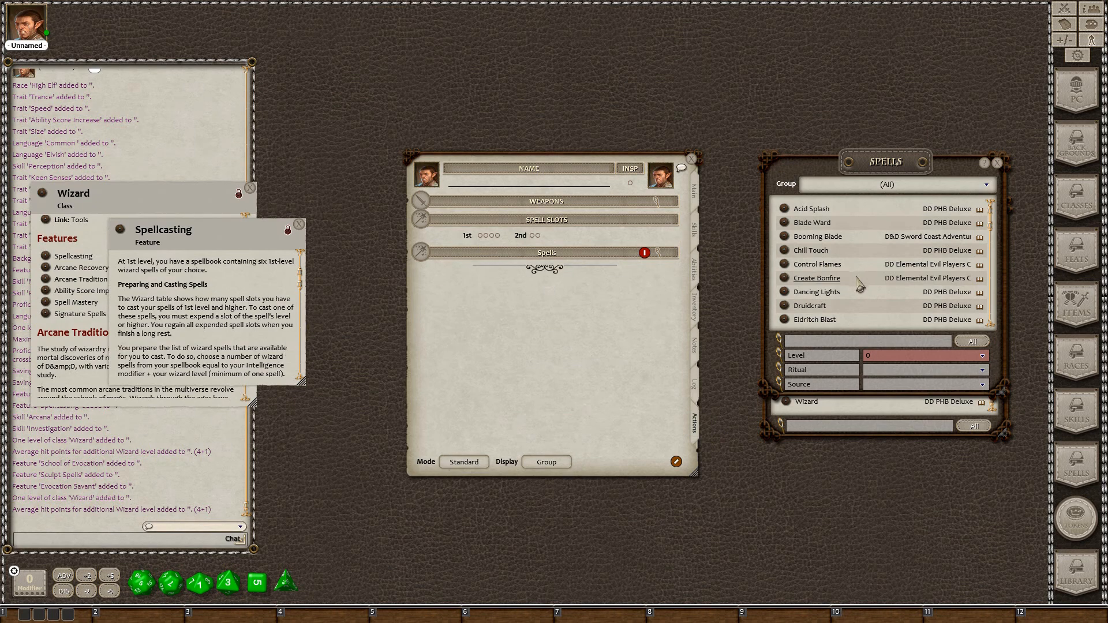
{"action": "left_click_drag", "start_coordinate": [785, 224], "coordinate": [466, 295]}
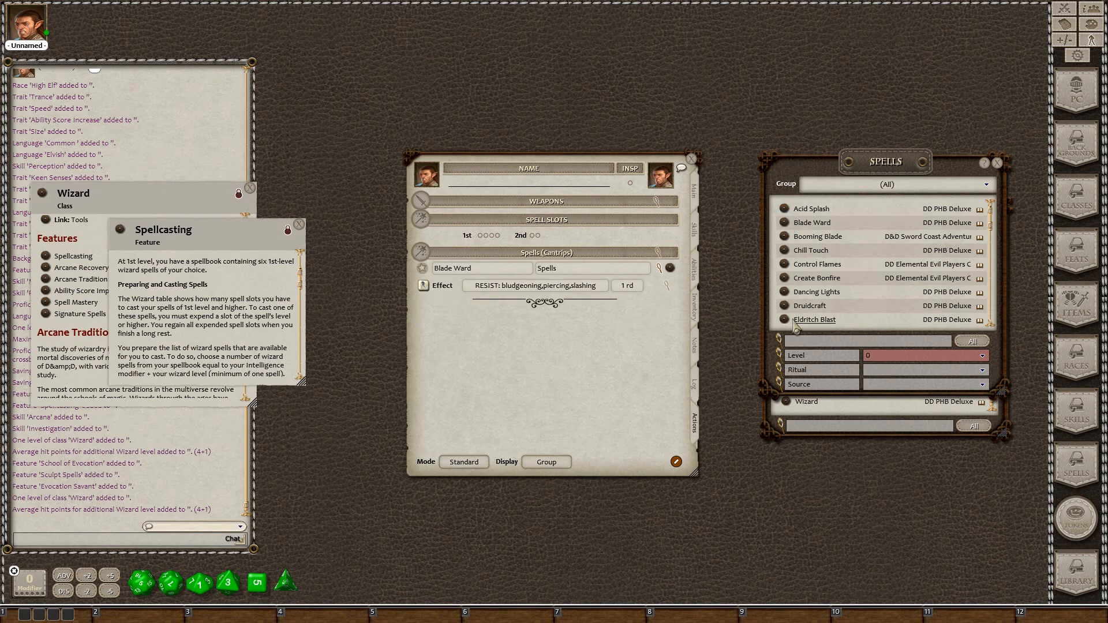
{"action": "scroll", "coordinate": [786, 323], "scroll_direction": "down", "scroll_amount": 3}
{"action": "scroll", "coordinate": [786, 327], "scroll_direction": "down", "scroll_amount": 4}
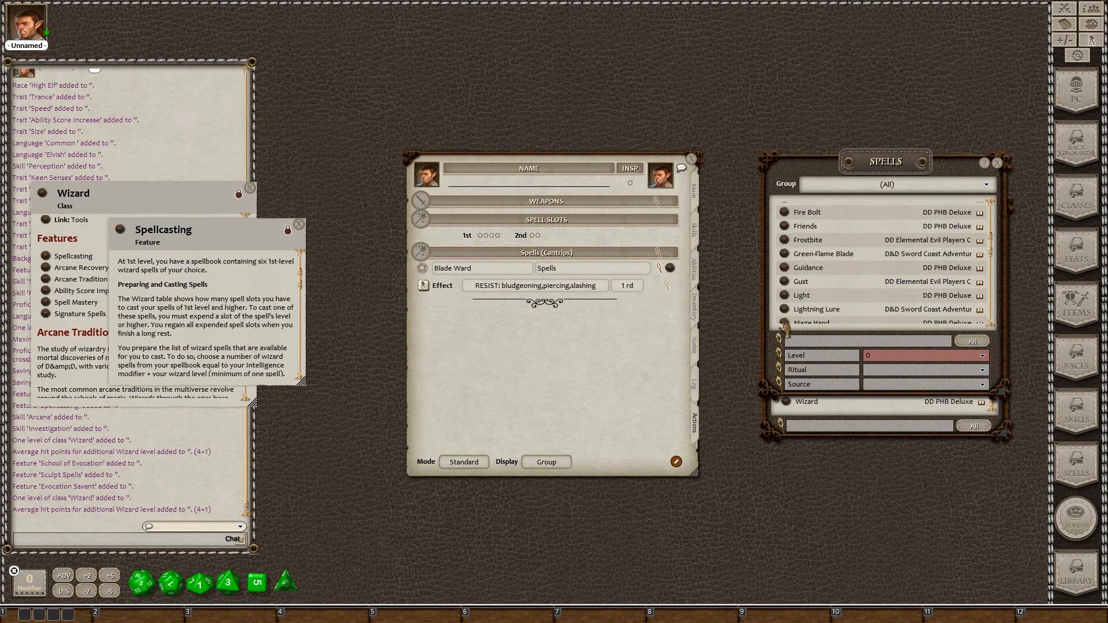
{"action": "scroll", "coordinate": [782, 320], "scroll_direction": "down", "scroll_amount": 2}
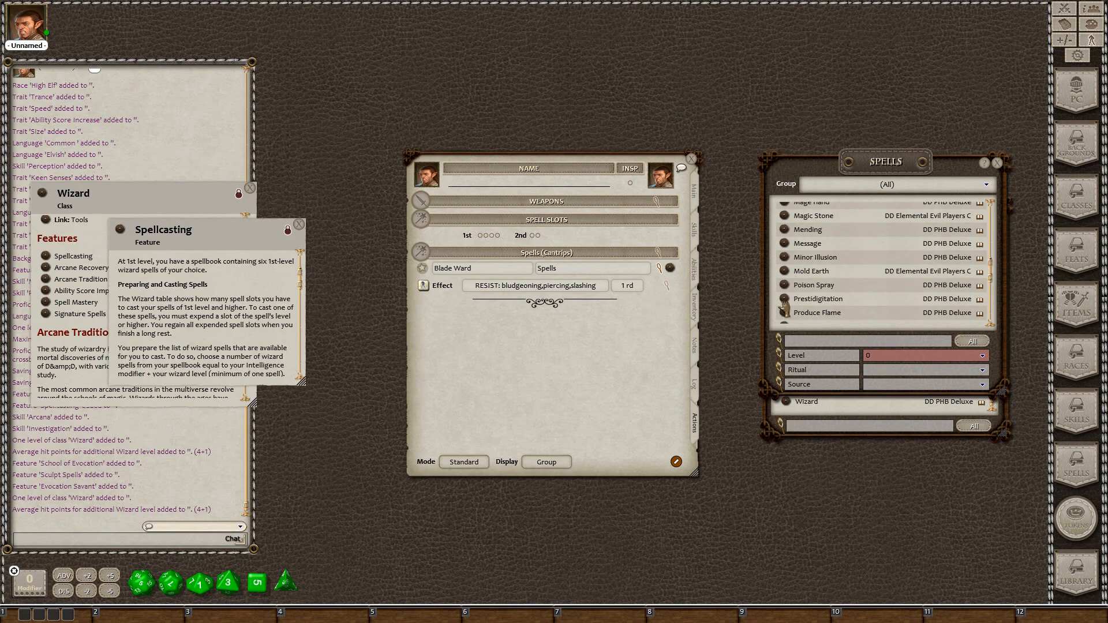
{"action": "left_click_drag", "start_coordinate": [783, 299], "coordinate": [440, 311]}
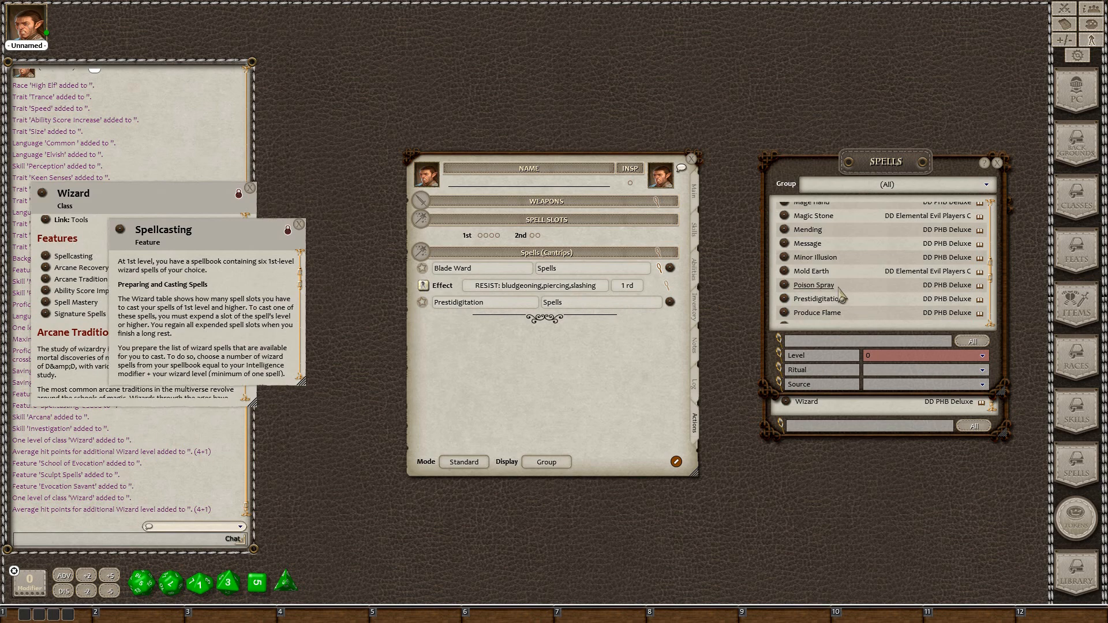
{"action": "scroll", "coordinate": [841, 295], "scroll_direction": "down", "scroll_amount": 2}
{"action": "scroll", "coordinate": [841, 296], "scroll_direction": "down", "scroll_amount": 1}
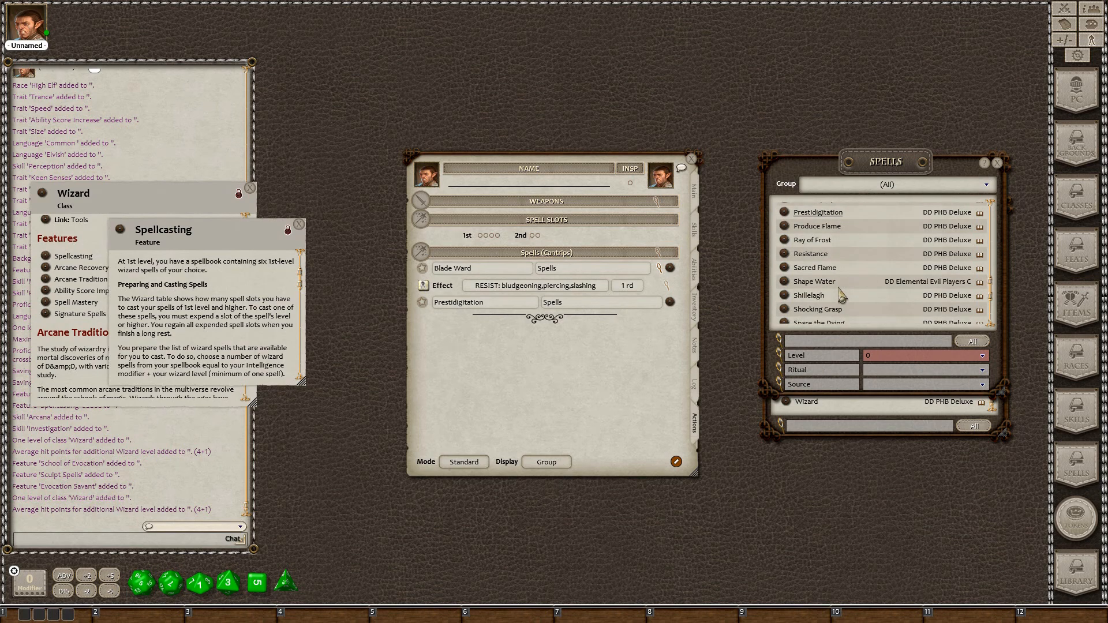
{"action": "scroll", "coordinate": [841, 296], "scroll_direction": "down", "scroll_amount": 1}
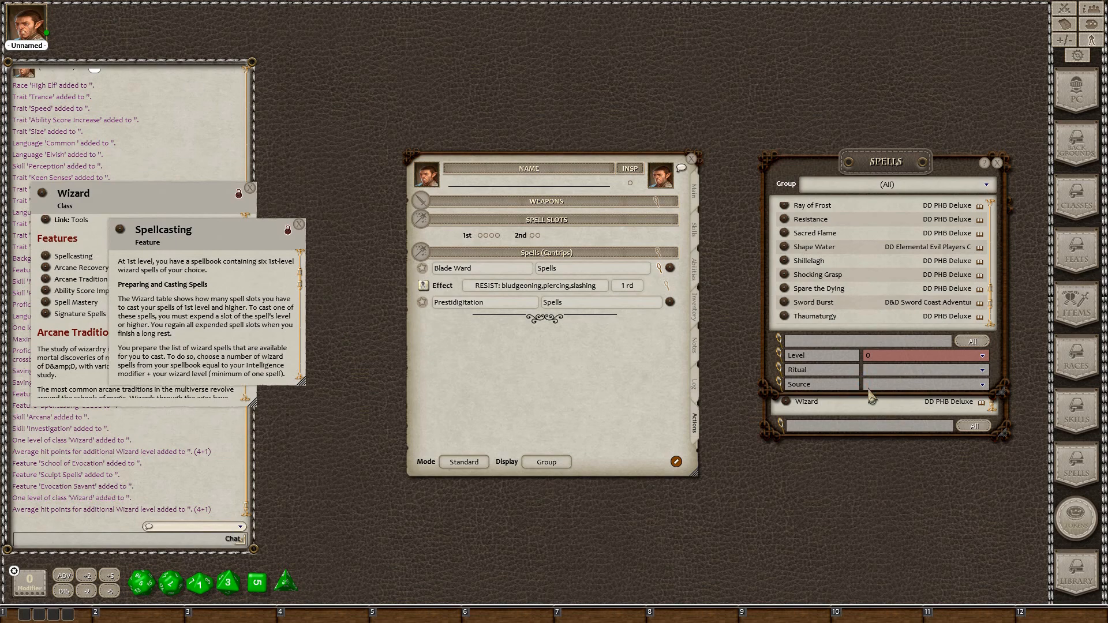
Filter the spell list's Source to Wizard only
{"action": "left_click", "coordinate": [983, 385]}
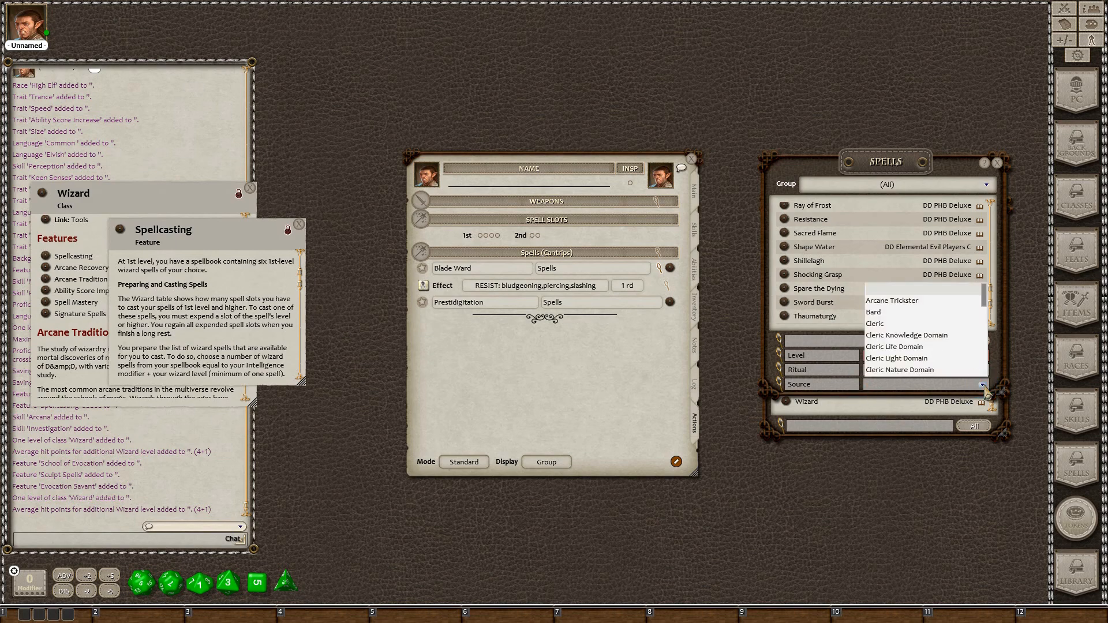
{"action": "scroll", "coordinate": [963, 361], "scroll_direction": "down", "scroll_amount": 10}
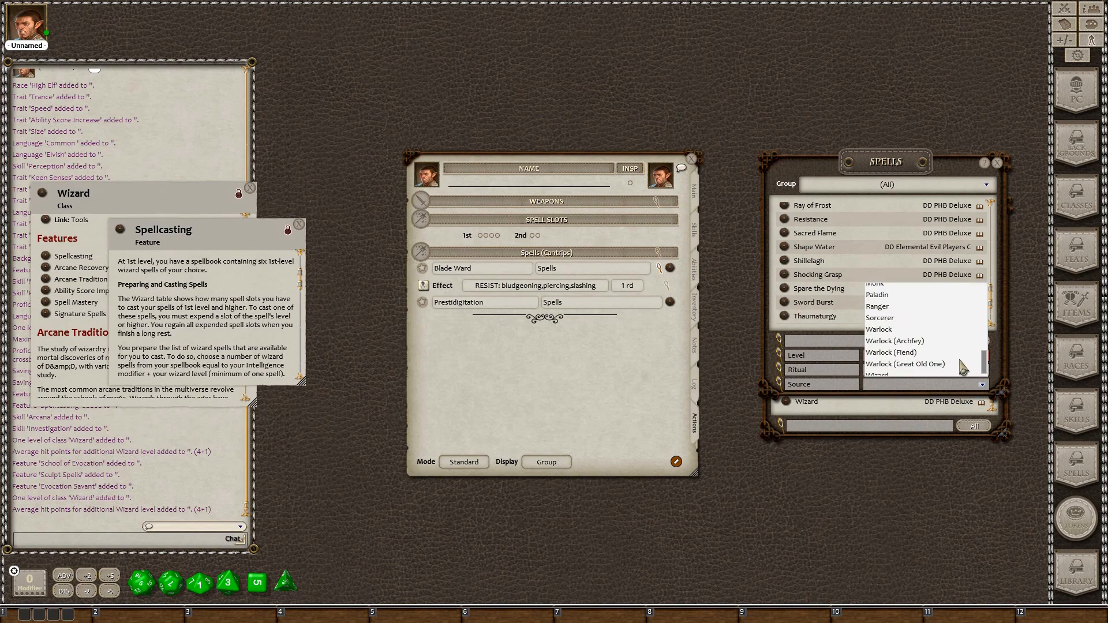
{"action": "scroll", "coordinate": [955, 370], "scroll_direction": "down", "scroll_amount": 1}
{"action": "left_click", "coordinate": [877, 369]}
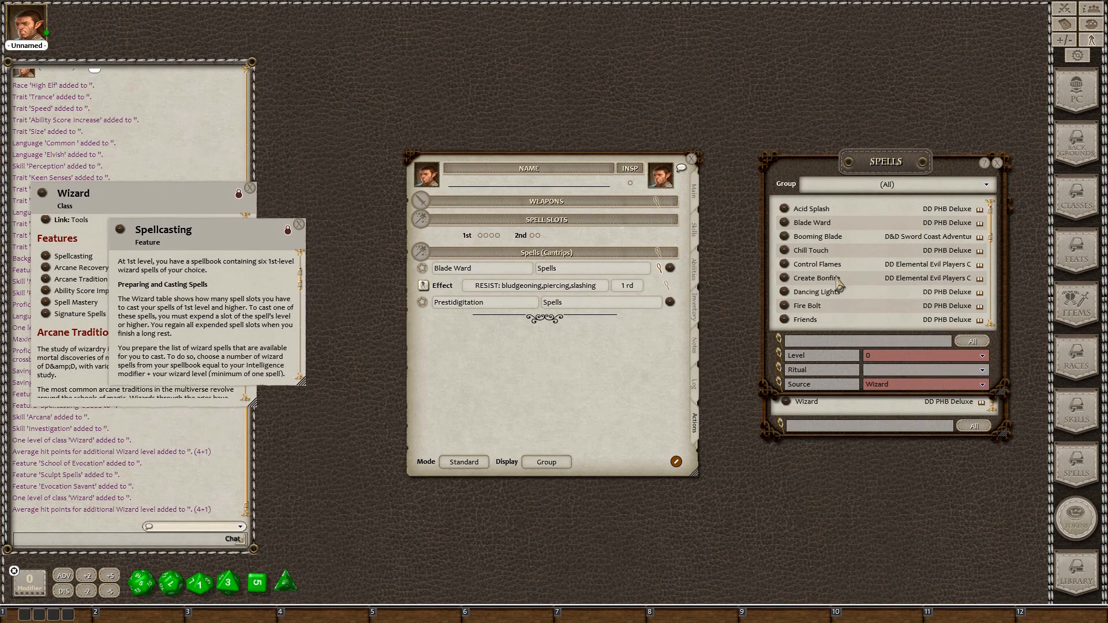
Add Light (Dex DC 12) and Ray of Frost (+4, 1d8 cold) to the sheet's cantrips
{"action": "scroll", "coordinate": [837, 287], "scroll_direction": "down", "scroll_amount": 1}
{"action": "scroll", "coordinate": [837, 289], "scroll_direction": "down", "scroll_amount": 4}
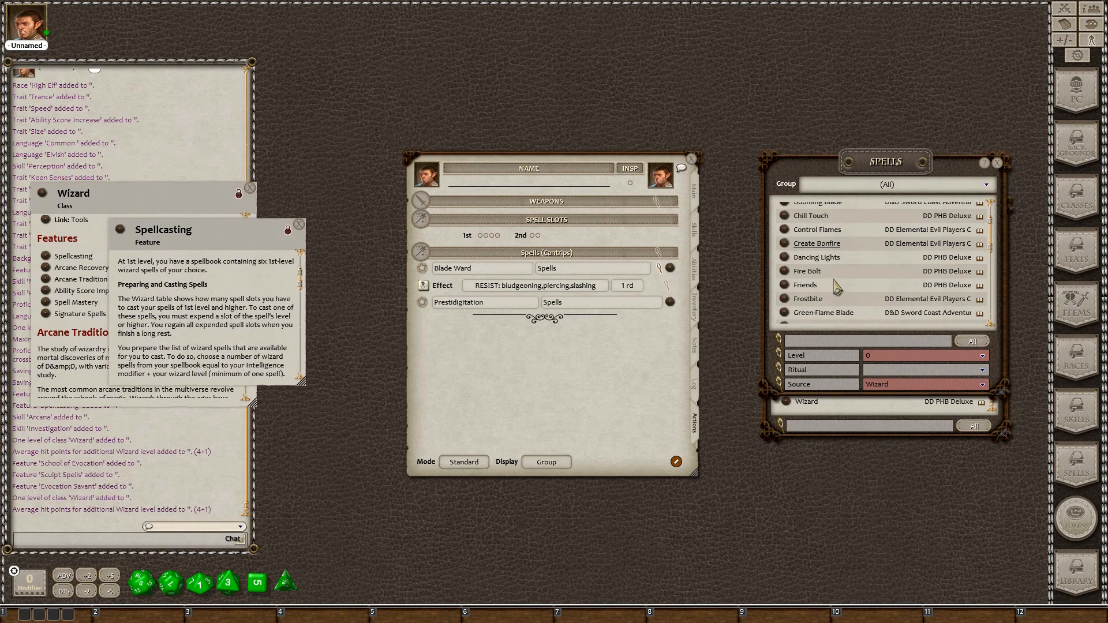
{"action": "scroll", "coordinate": [836, 288], "scroll_direction": "down", "scroll_amount": 4}
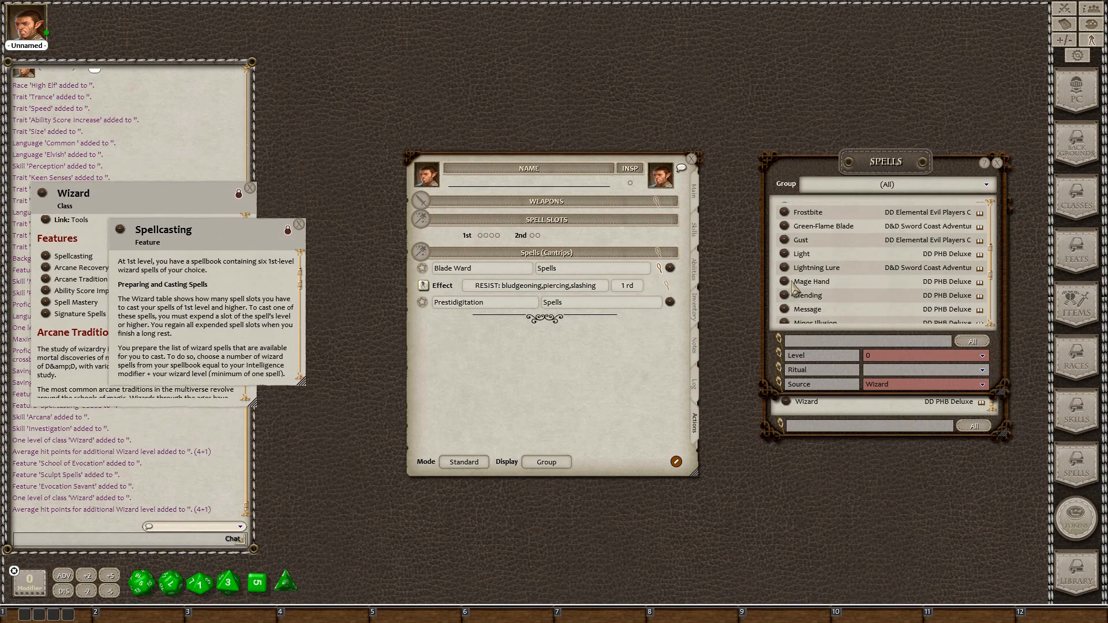
{"action": "left_click_drag", "start_coordinate": [784, 253], "coordinate": [430, 323]}
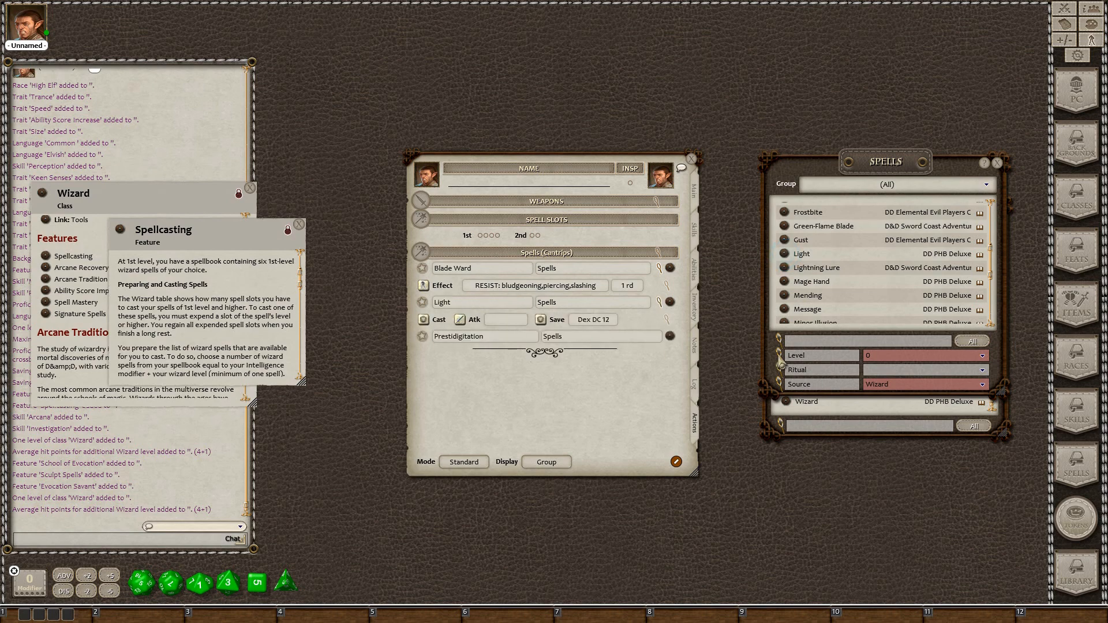
{"action": "scroll", "coordinate": [849, 300], "scroll_direction": "down", "scroll_amount": 7}
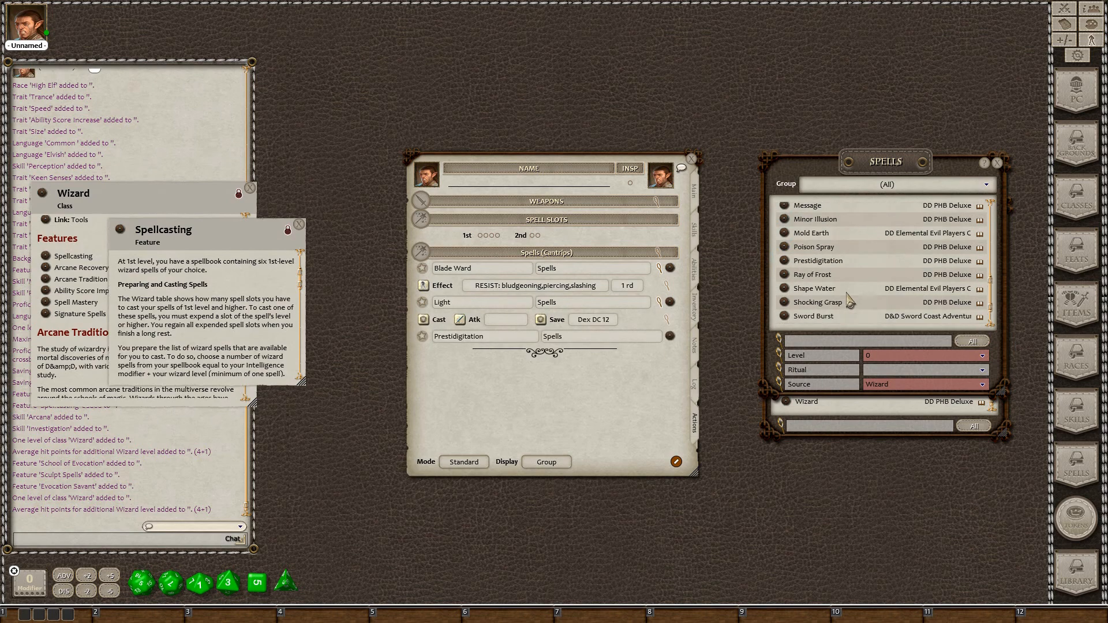
{"action": "scroll", "coordinate": [849, 300], "scroll_direction": "down", "scroll_amount": 2}
{"action": "scroll", "coordinate": [836, 302], "scroll_direction": "up", "scroll_amount": 4}
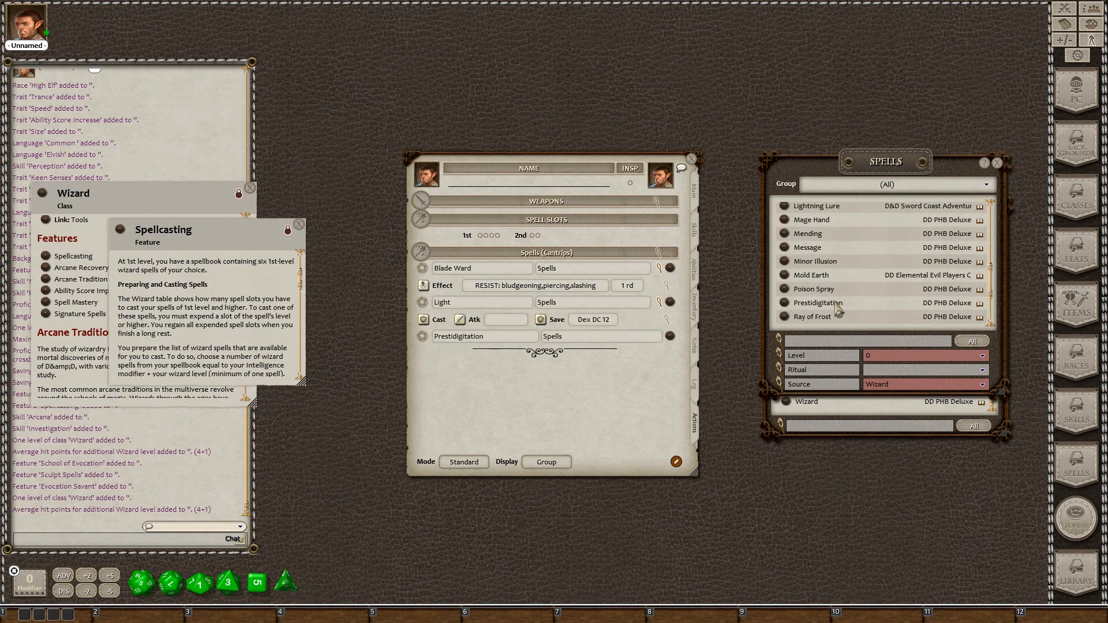
{"action": "scroll", "coordinate": [835, 302], "scroll_direction": "down", "scroll_amount": 3}
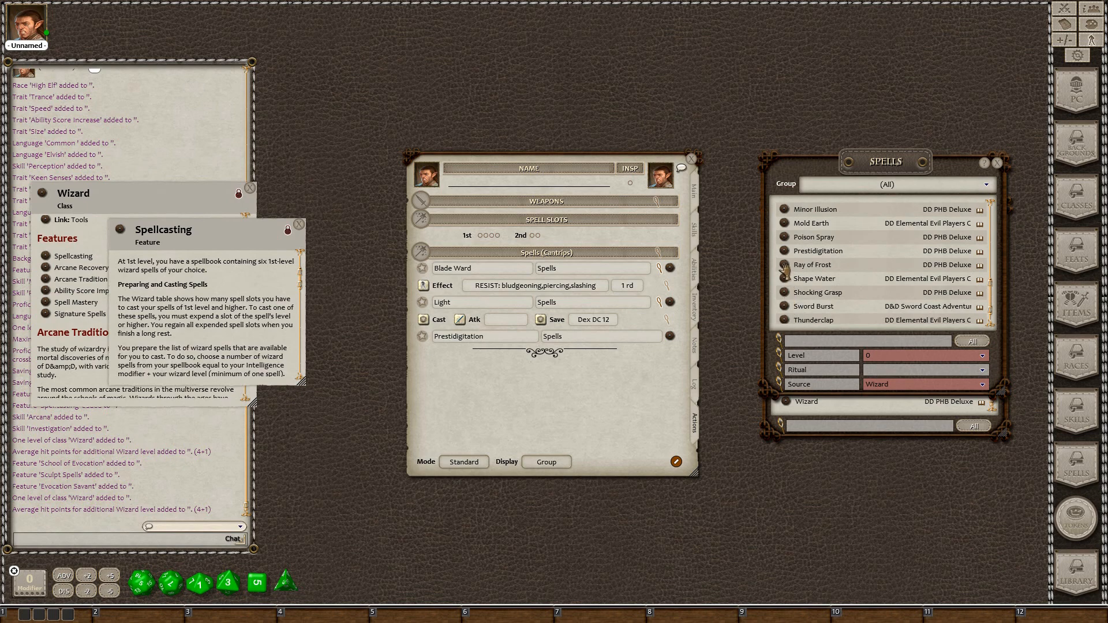
{"action": "left_click_drag", "start_coordinate": [784, 266], "coordinate": [439, 357]}
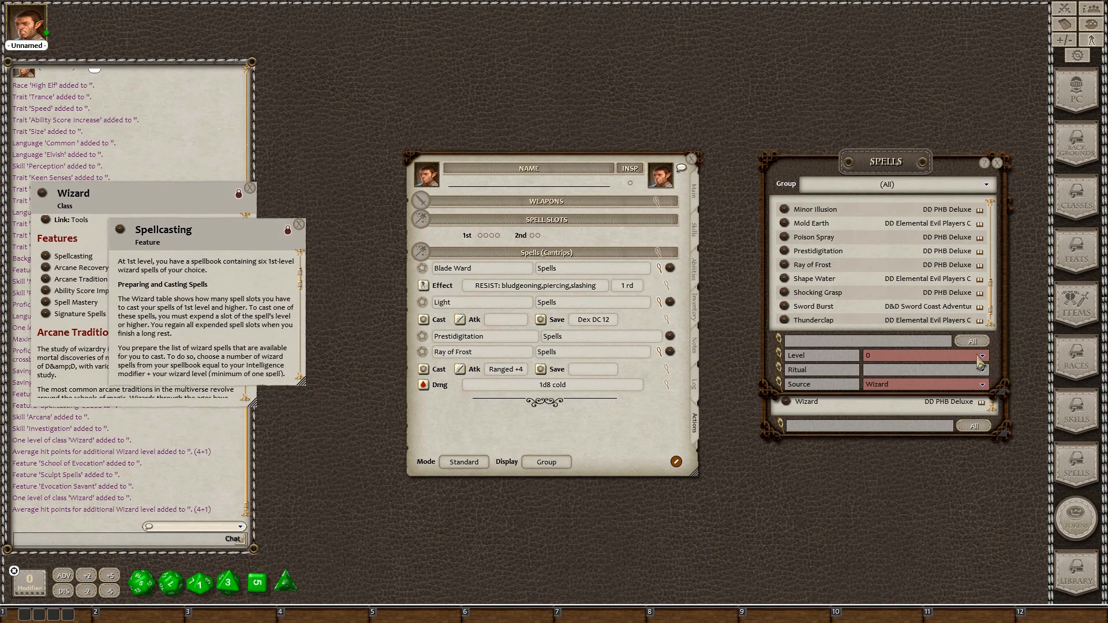
{"action": "left_click", "coordinate": [981, 356]}
Filter to level 1 and add Shield, Tasha's Hideous Laughter and Identify to the sheet
{"action": "left_click", "coordinate": [878, 286]}
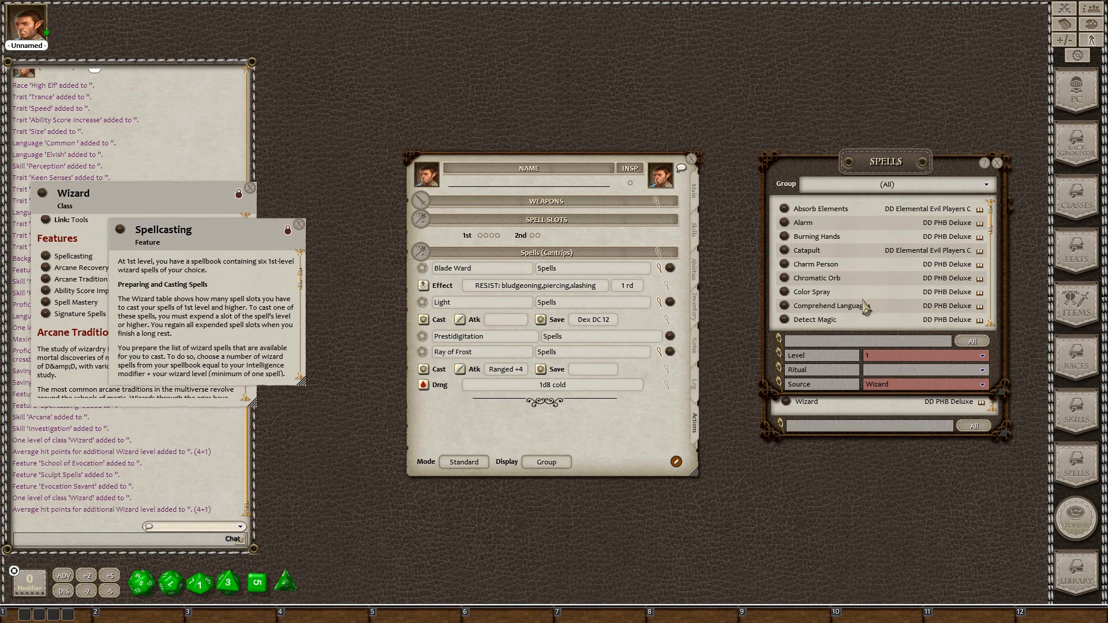
{"action": "scroll", "coordinate": [863, 300], "scroll_direction": "down", "scroll_amount": 8}
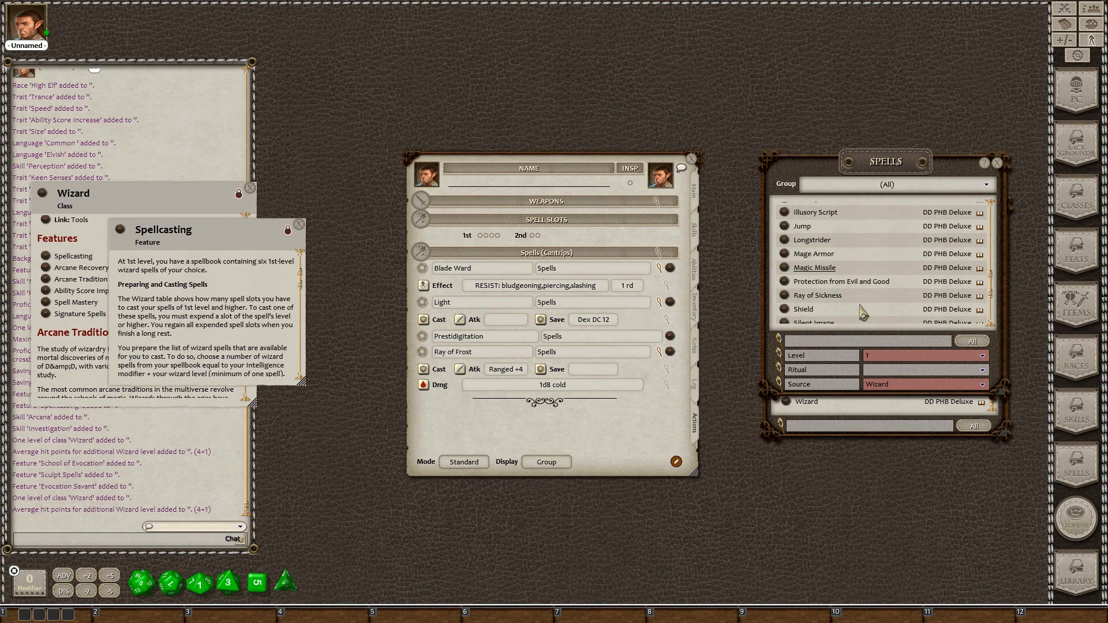
{"action": "scroll", "coordinate": [862, 312], "scroll_direction": "down", "scroll_amount": 2}
{"action": "left_click_drag", "start_coordinate": [784, 239], "coordinate": [428, 412]}
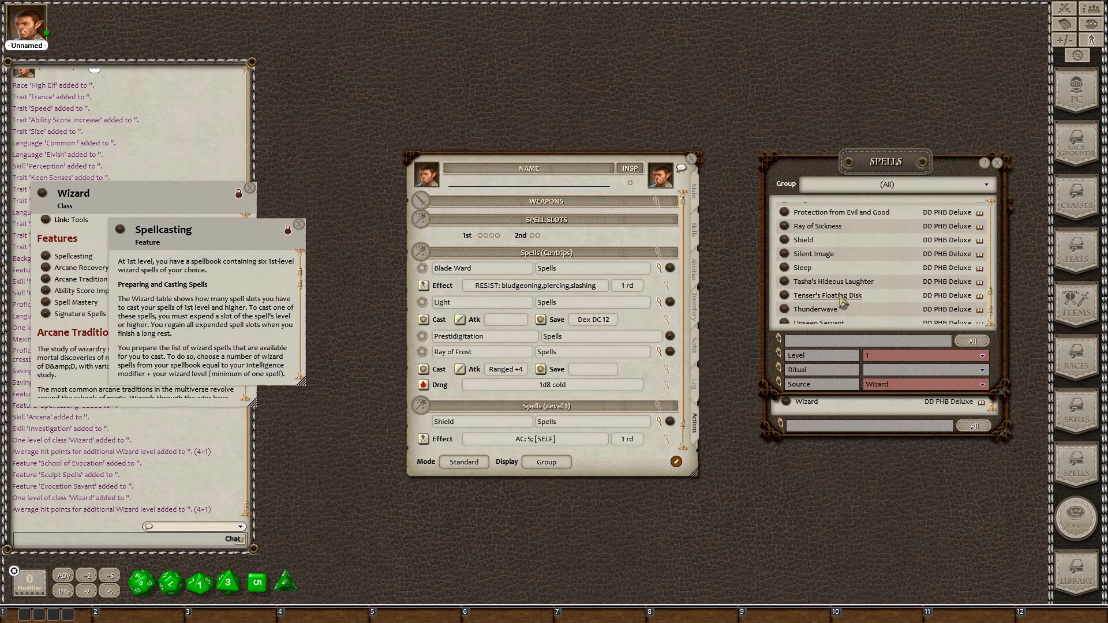
{"action": "scroll", "coordinate": [842, 300], "scroll_direction": "down", "scroll_amount": 1}
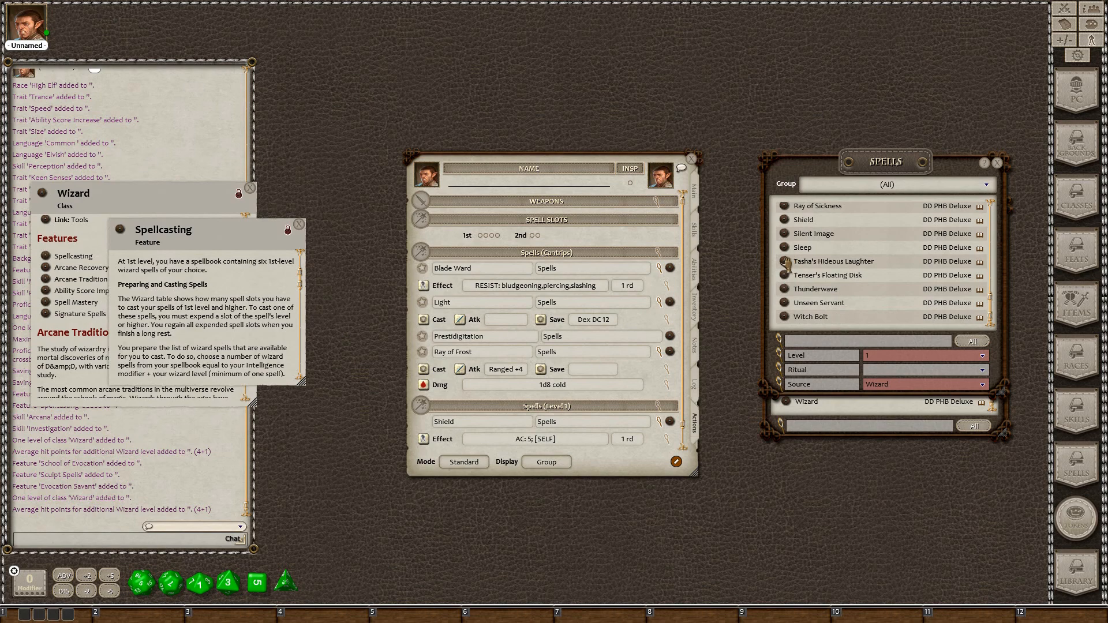
{"action": "left_click_drag", "start_coordinate": [786, 263], "coordinate": [450, 439]}
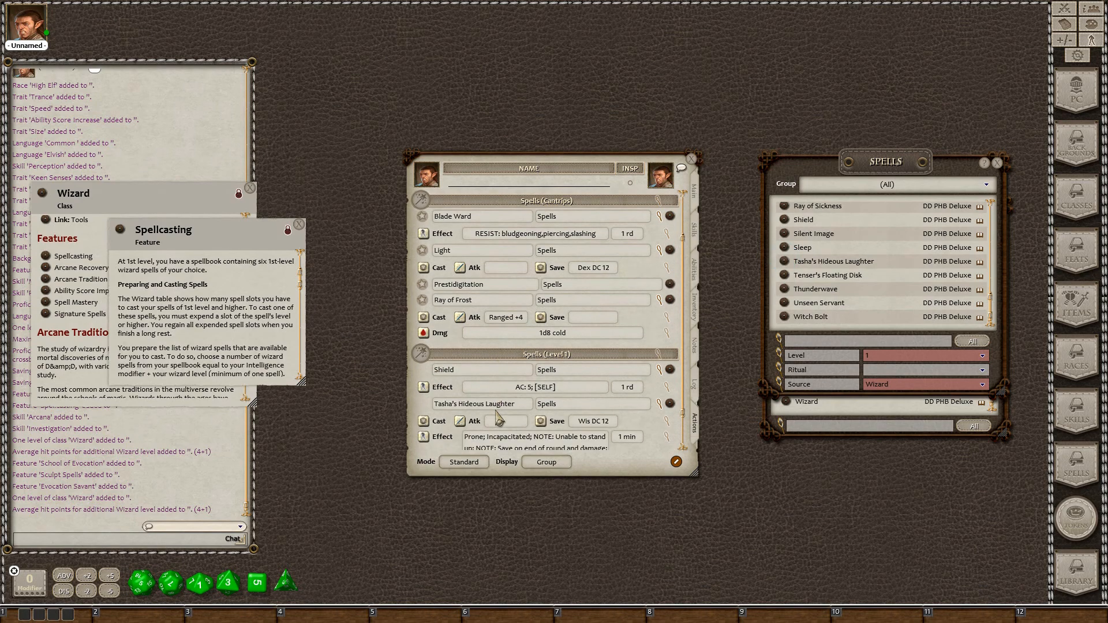
{"action": "scroll", "coordinate": [903, 253], "scroll_direction": "up", "scroll_amount": 5}
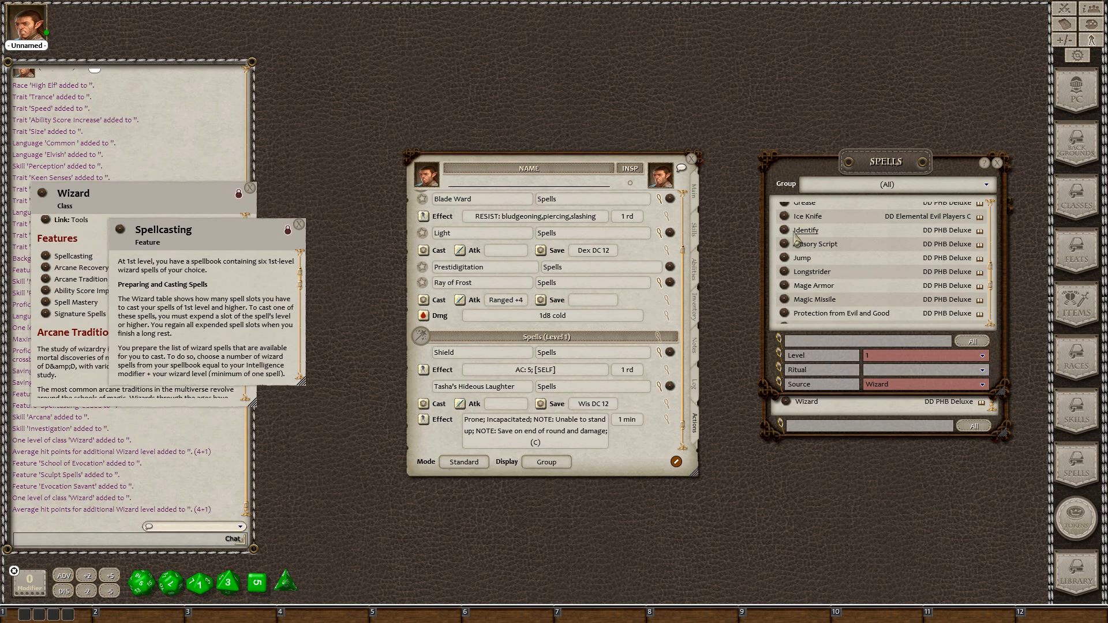
{"action": "left_click_drag", "start_coordinate": [784, 230], "coordinate": [443, 438]}
Add Mage Armor, Magic Missile and Witch Bolt to the level 1 spells
{"action": "scroll", "coordinate": [489, 415], "scroll_direction": "down", "scroll_amount": 2}
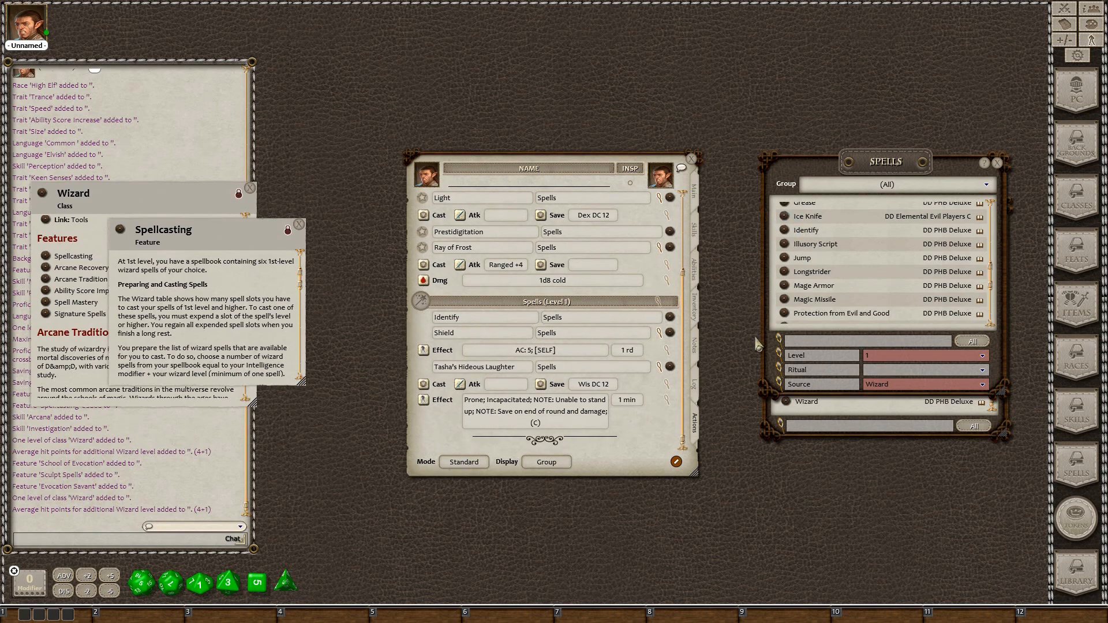
{"action": "scroll", "coordinate": [845, 288], "scroll_direction": "up", "scroll_amount": 3}
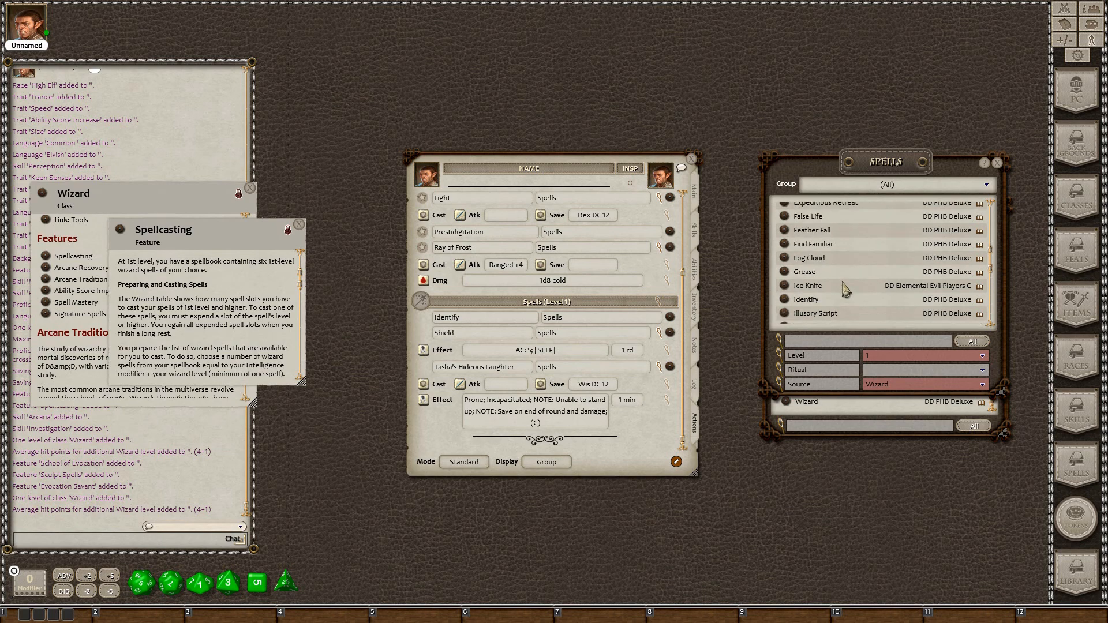
{"action": "scroll", "coordinate": [845, 289], "scroll_direction": "down", "scroll_amount": 3}
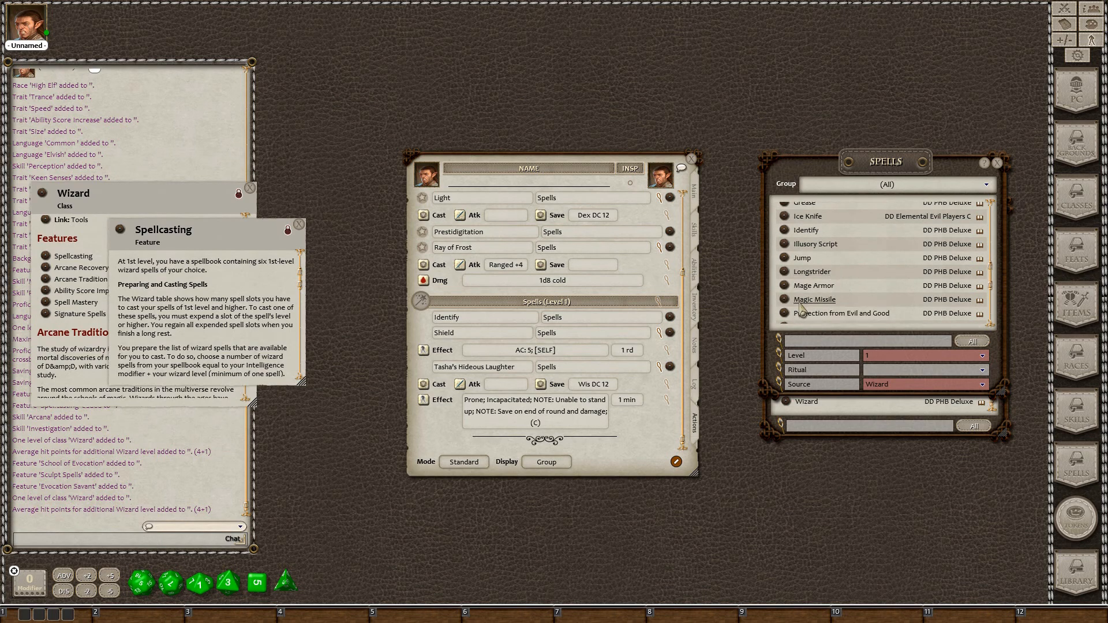
{"action": "left_click_drag", "start_coordinate": [785, 285], "coordinate": [453, 441]}
{"action": "left_click_drag", "start_coordinate": [785, 298], "coordinate": [484, 434]}
{"action": "scroll", "coordinate": [503, 395], "scroll_direction": "up", "scroll_amount": 3}
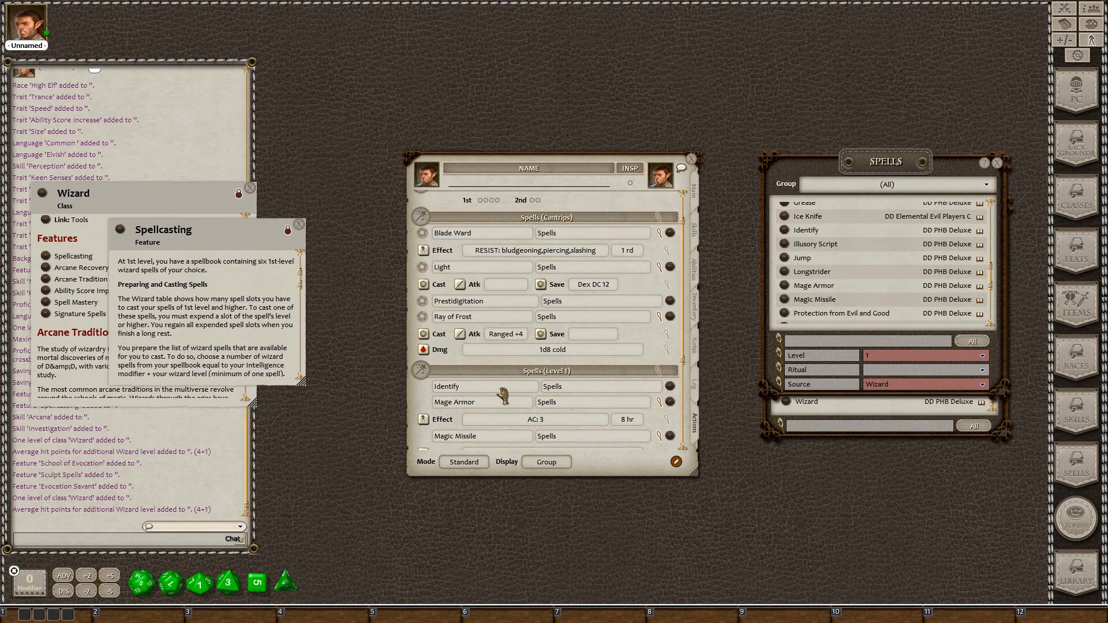
{"action": "scroll", "coordinate": [503, 396], "scroll_direction": "down", "scroll_amount": 4}
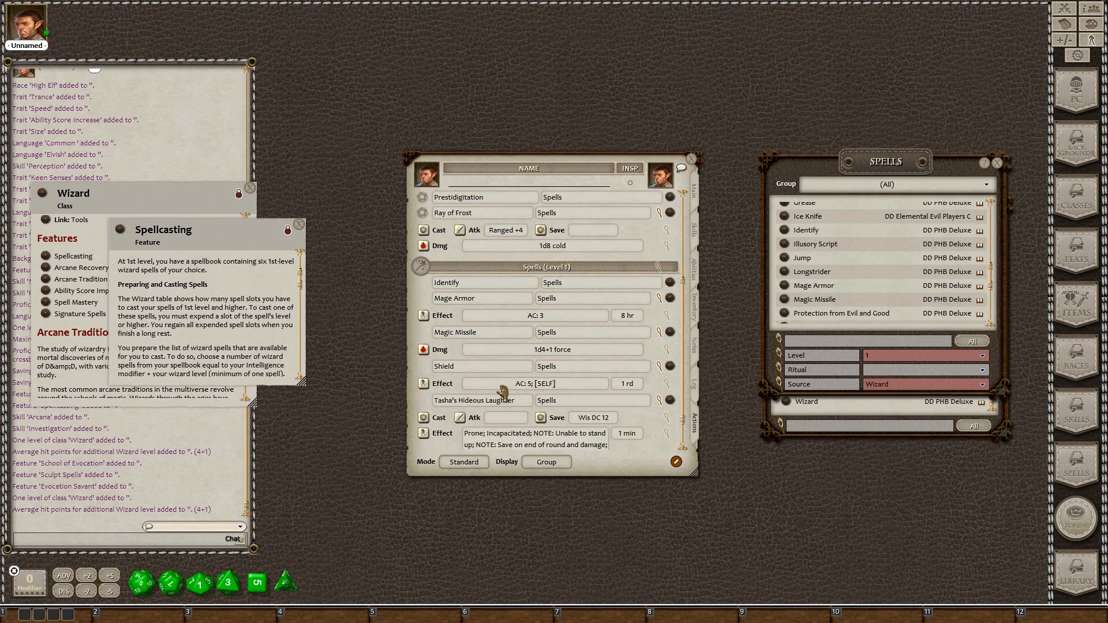
{"action": "scroll", "coordinate": [503, 394], "scroll_direction": "down", "scroll_amount": 2}
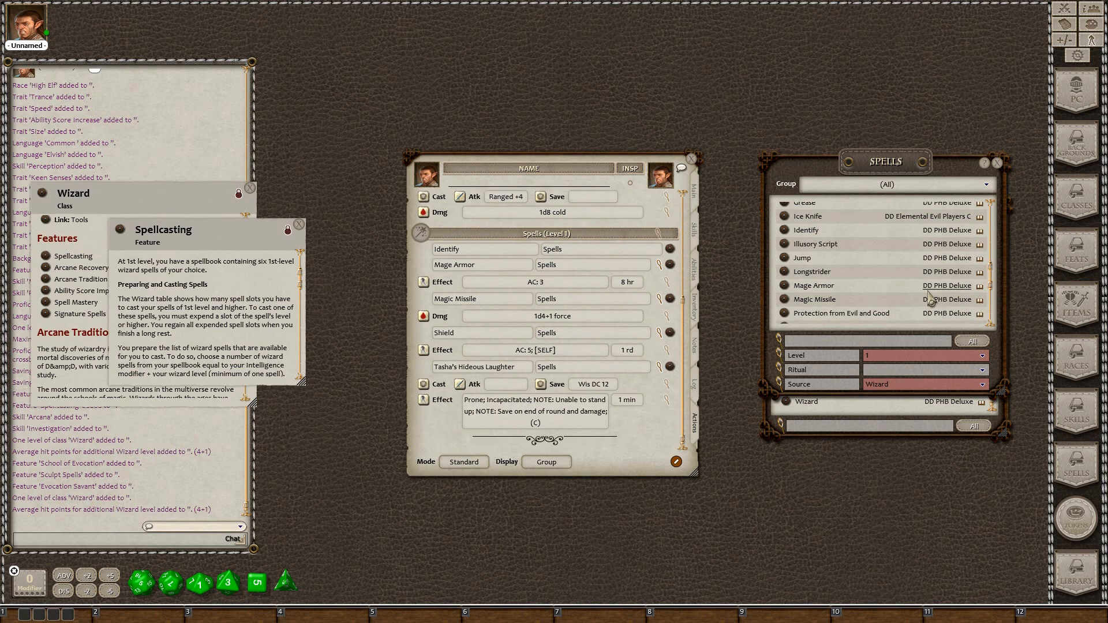
{"action": "scroll", "coordinate": [929, 295], "scroll_direction": "down", "scroll_amount": 3}
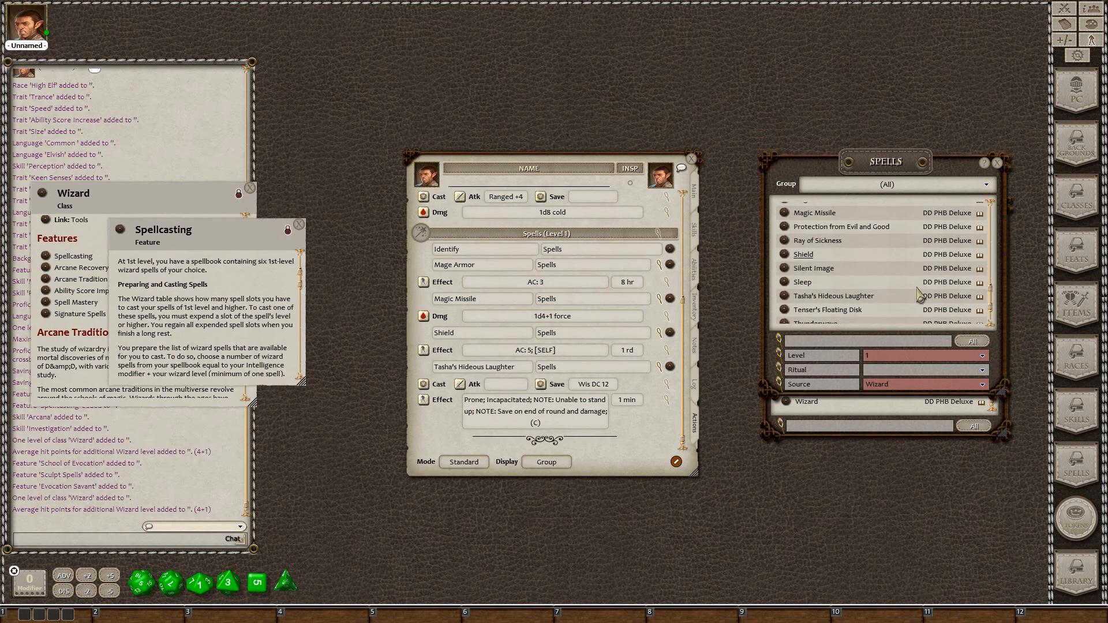
{"action": "scroll", "coordinate": [919, 294], "scroll_direction": "down", "scroll_amount": 2}
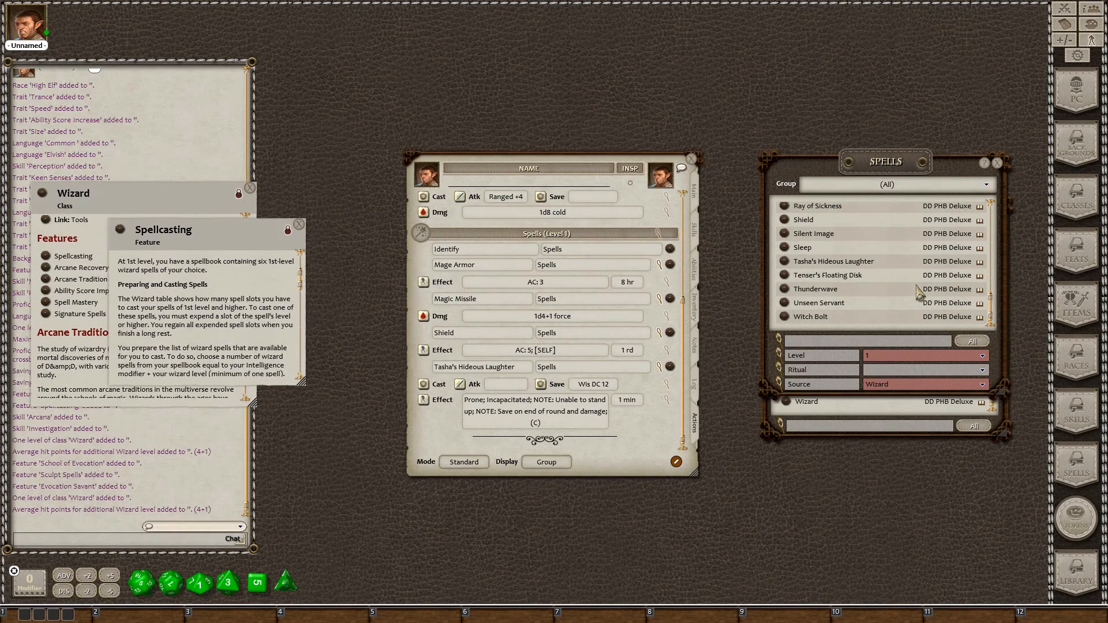
{"action": "scroll", "coordinate": [920, 294], "scroll_direction": "up", "scroll_amount": 2}
{"action": "scroll", "coordinate": [920, 293], "scroll_direction": "down", "scroll_amount": 2}
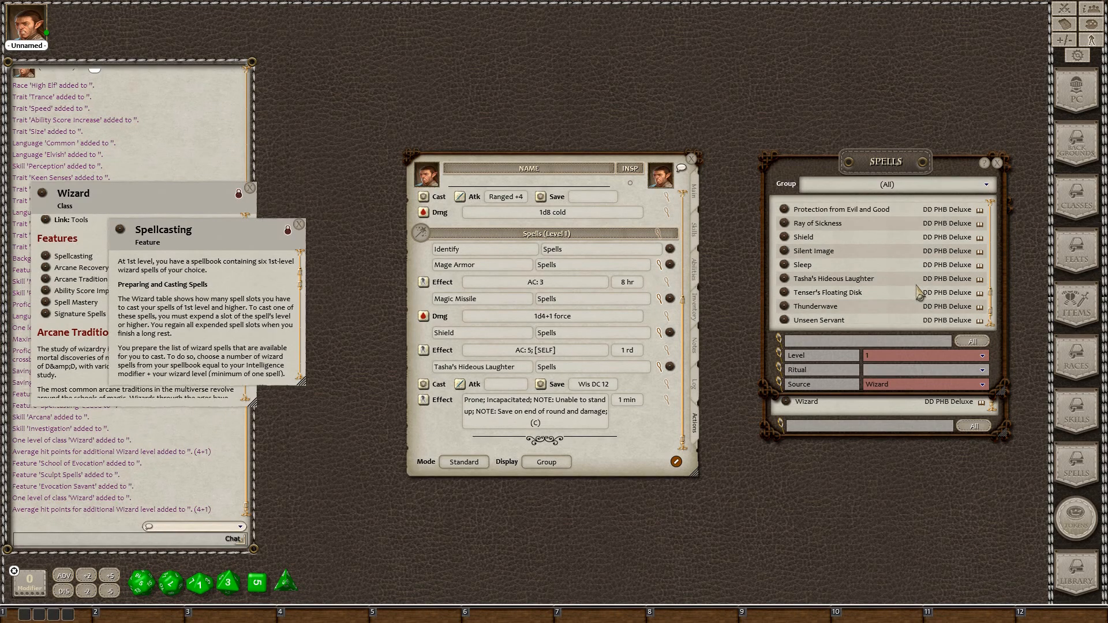
{"action": "left_click_drag", "start_coordinate": [785, 320], "coordinate": [427, 440]}
{"action": "scroll", "coordinate": [623, 341], "scroll_direction": "down", "scroll_amount": 3}
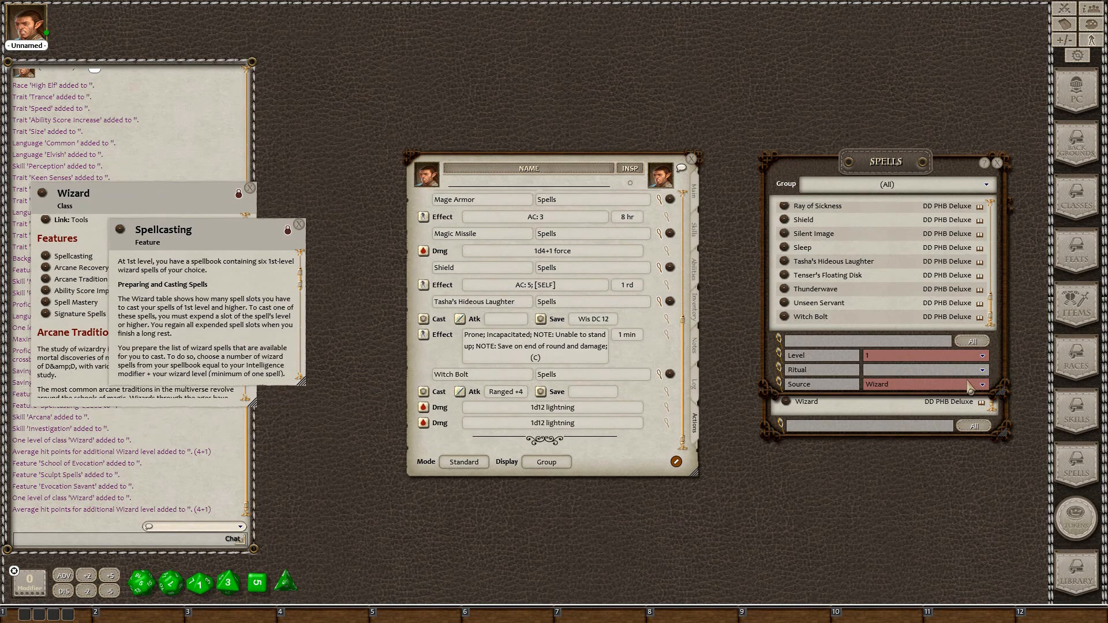
{"action": "left_click", "coordinate": [988, 358]}
Filter the spell list to level 2 and drag two entries onto the sheet
{"action": "left_click", "coordinate": [889, 300]}
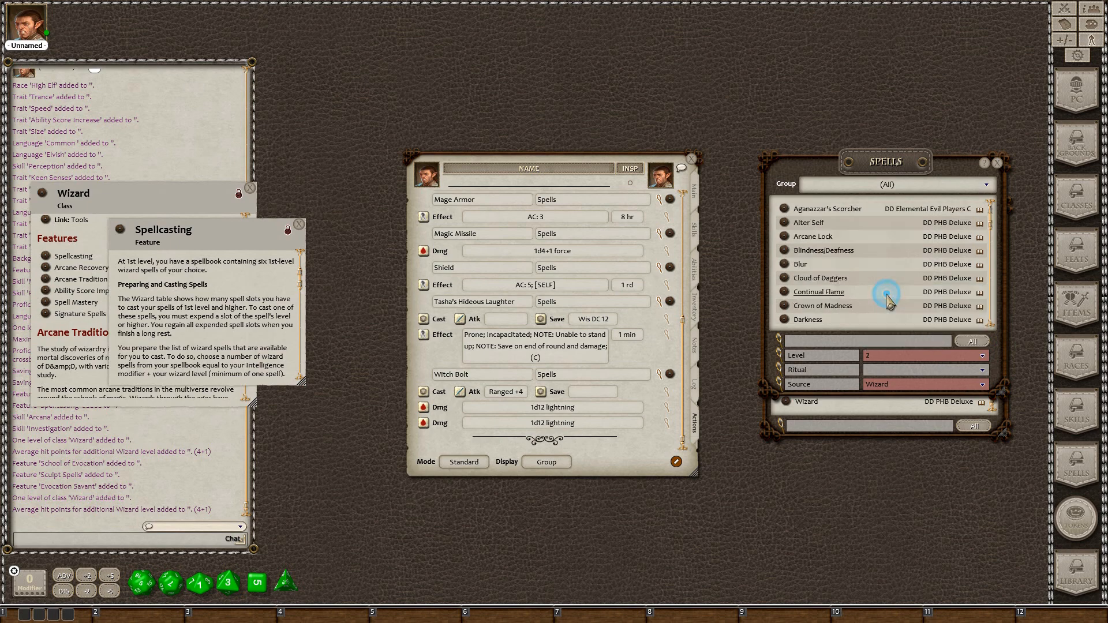
{"action": "scroll", "coordinate": [905, 281], "scroll_direction": "down", "scroll_amount": 2}
{"action": "scroll", "coordinate": [905, 280], "scroll_direction": "up", "scroll_amount": 2}
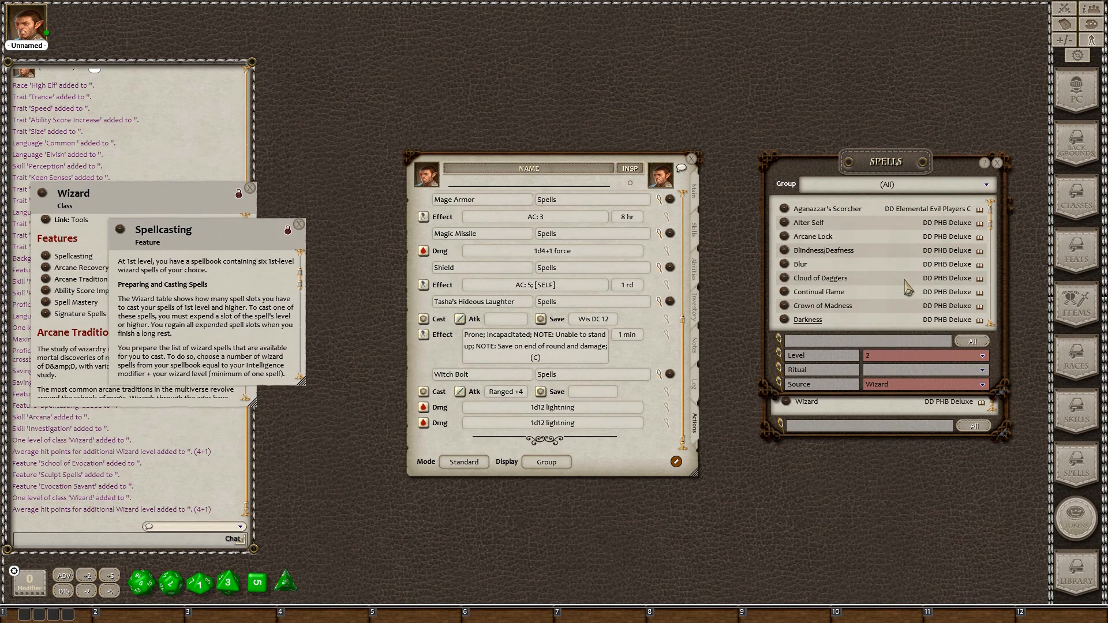
{"action": "scroll", "coordinate": [907, 287], "scroll_direction": "down", "scroll_amount": 5}
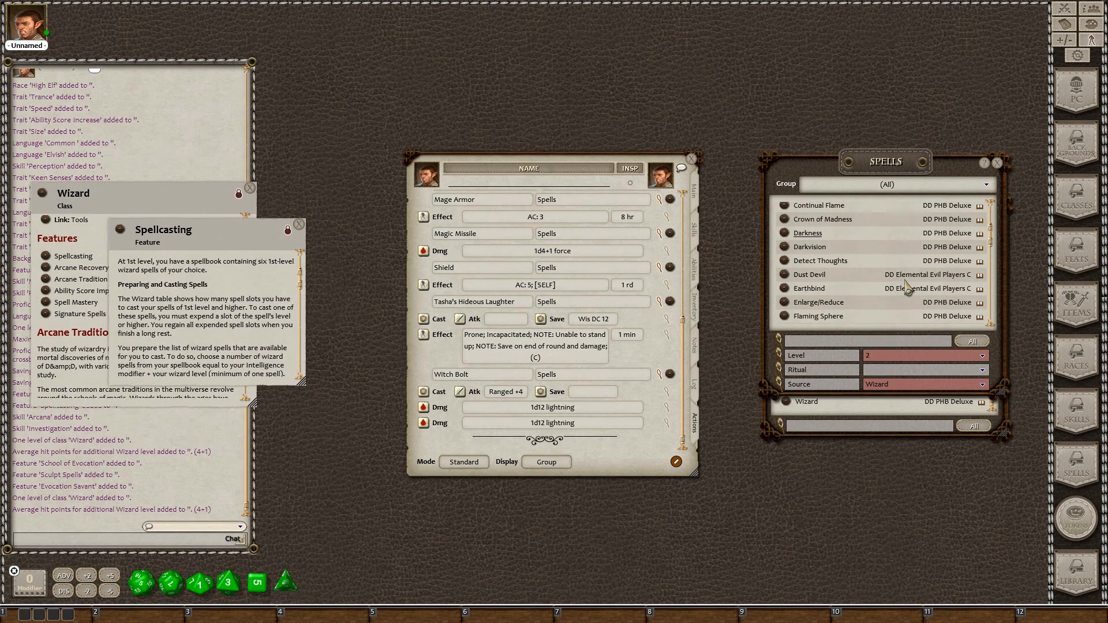
{"action": "scroll", "coordinate": [907, 287], "scroll_direction": "down", "scroll_amount": 8}
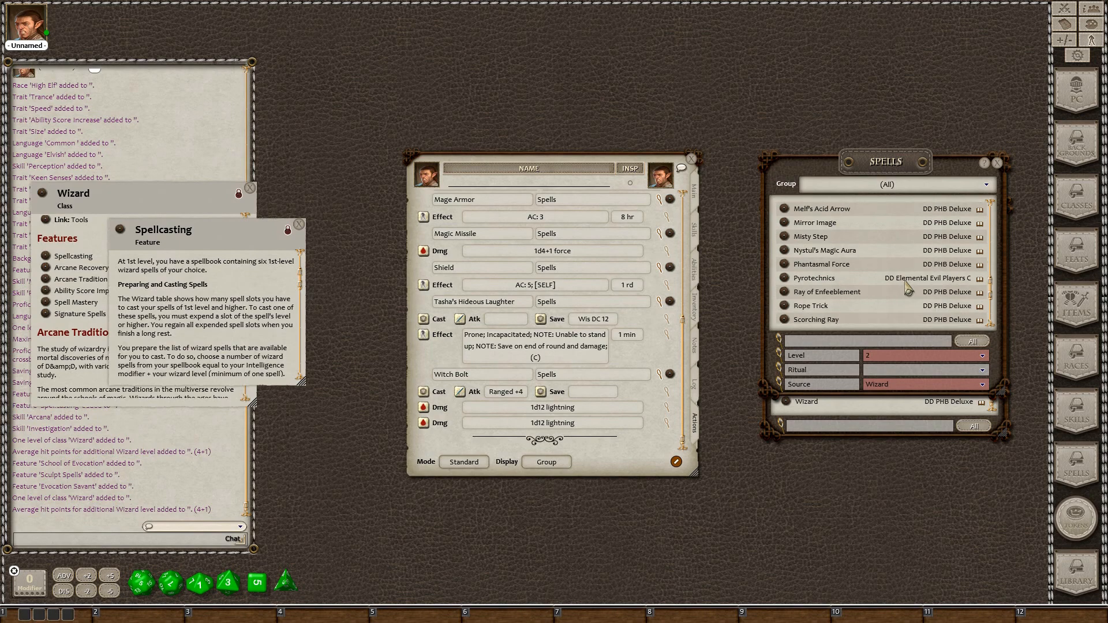
{"action": "scroll", "coordinate": [907, 287], "scroll_direction": "up", "scroll_amount": 9}
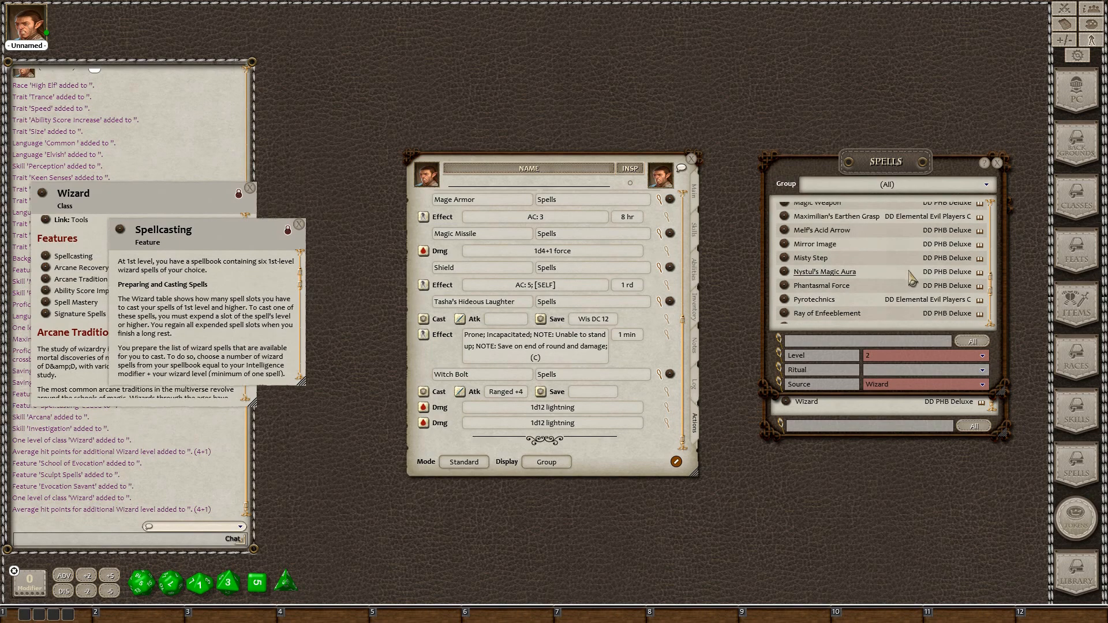
{"action": "scroll", "coordinate": [910, 279], "scroll_direction": "up", "scroll_amount": 3}
{"action": "left_click_drag", "start_coordinate": [785, 215], "coordinate": [467, 447]}
{"action": "scroll", "coordinate": [854, 289], "scroll_direction": "down", "scroll_amount": 8}
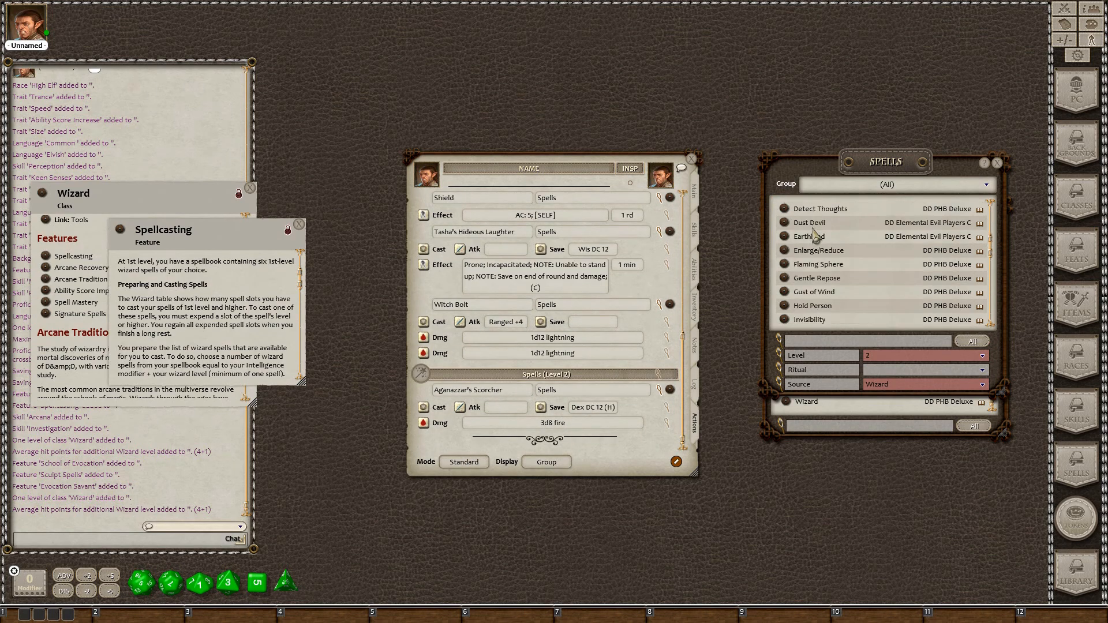
{"action": "left_click_drag", "start_coordinate": [785, 275], "coordinate": [451, 444]}
Add Melf's Acid Arrow to the wizard's level 2 spells
{"action": "scroll", "coordinate": [819, 300], "scroll_direction": "up", "scroll_amount": 3}
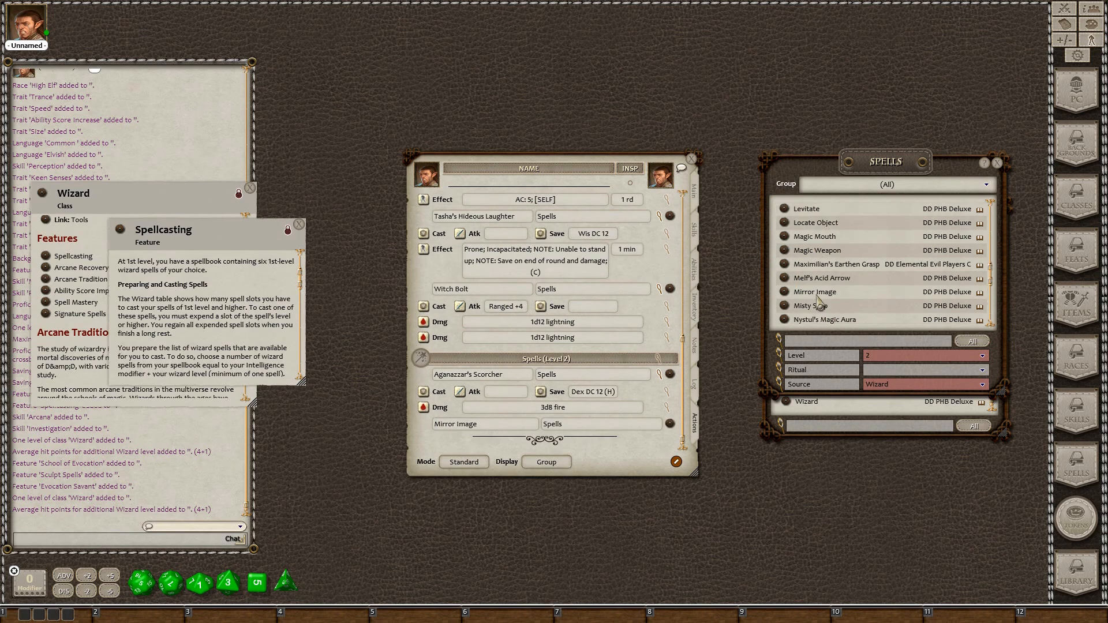
{"action": "scroll", "coordinate": [817, 295], "scroll_direction": "up", "scroll_amount": 8}
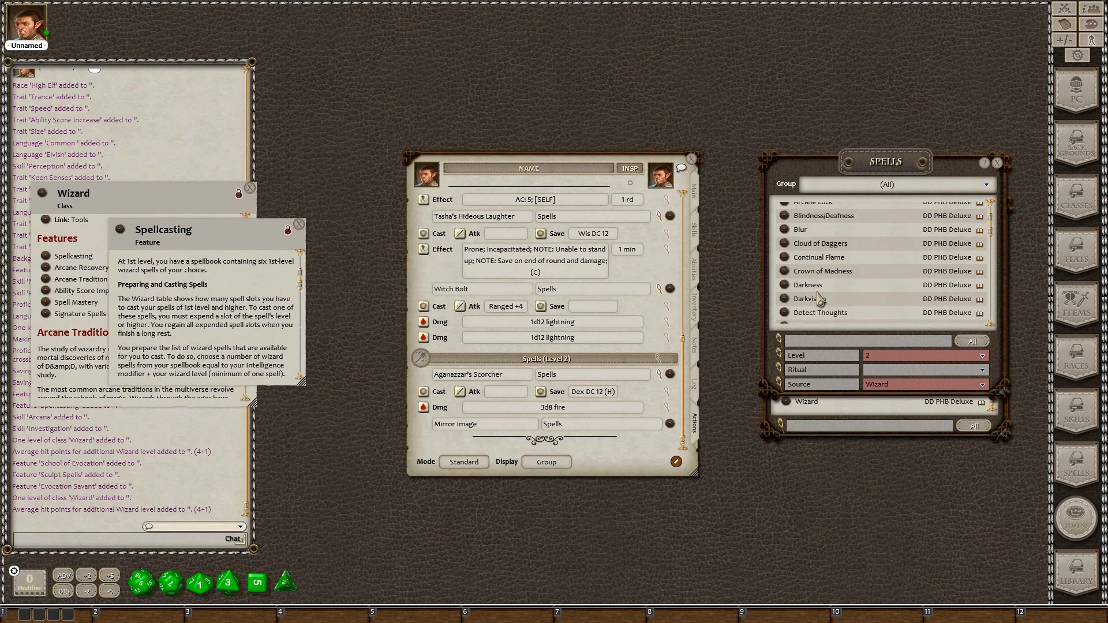
{"action": "scroll", "coordinate": [820, 297], "scroll_direction": "down", "scroll_amount": 7}
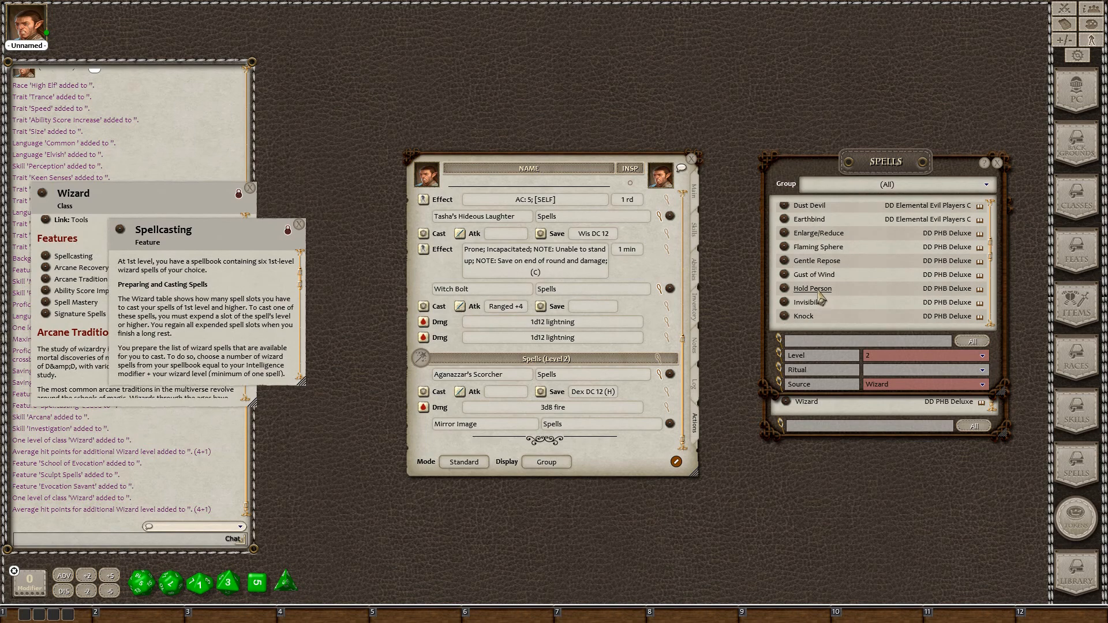
{"action": "scroll", "coordinate": [820, 296], "scroll_direction": "down", "scroll_amount": 2}
{"action": "scroll", "coordinate": [820, 288], "scroll_direction": "up", "scroll_amount": 3}
{"action": "scroll", "coordinate": [829, 299], "scroll_direction": "down", "scroll_amount": 5}
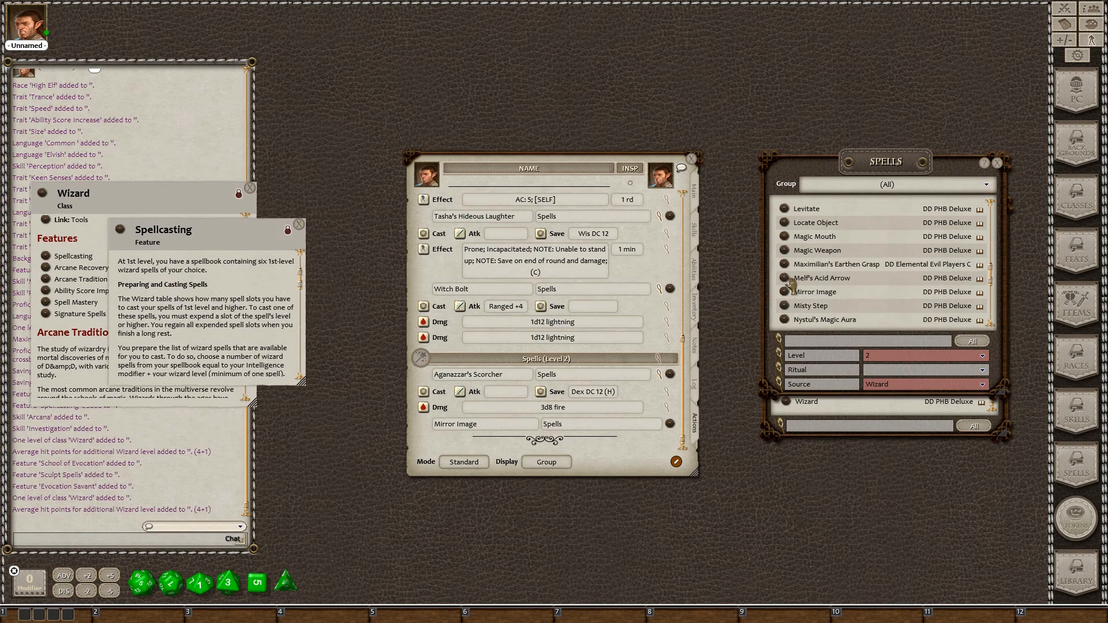
{"action": "left_click_drag", "start_coordinate": [789, 281], "coordinate": [455, 427]}
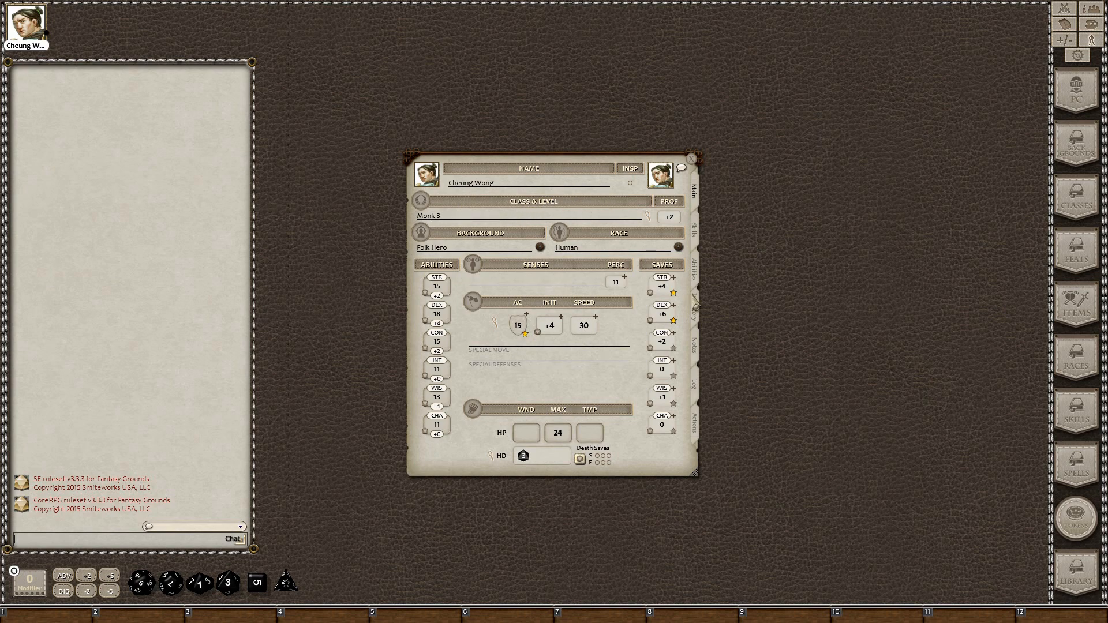
Show the monk's empty inventory with the Items list open alongside
{"action": "left_click", "coordinate": [694, 229]}
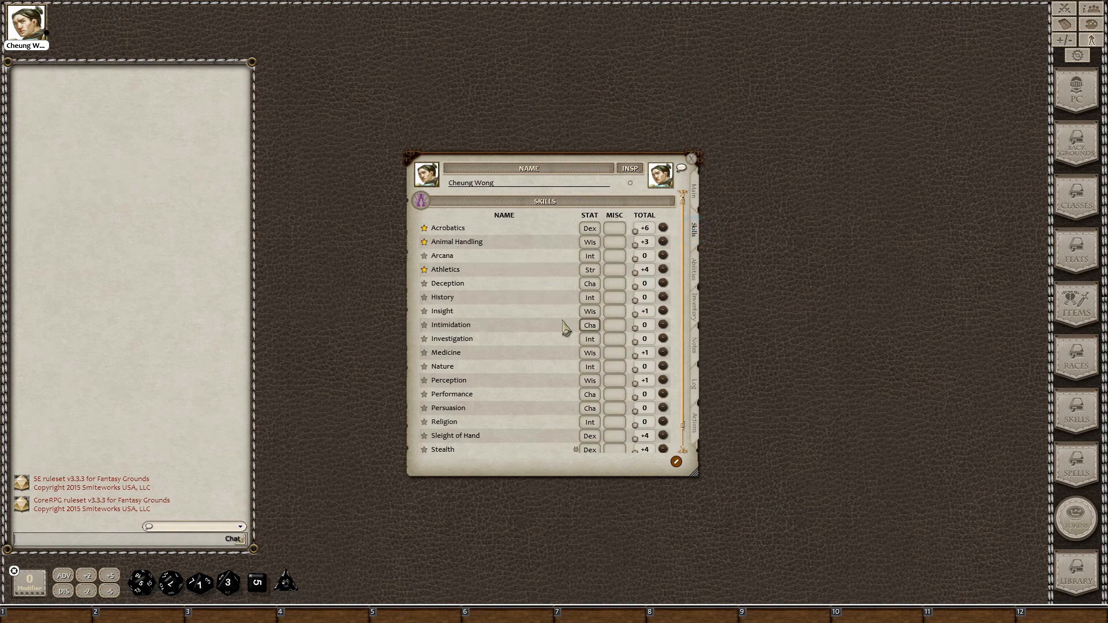
{"action": "left_click", "coordinate": [695, 272]}
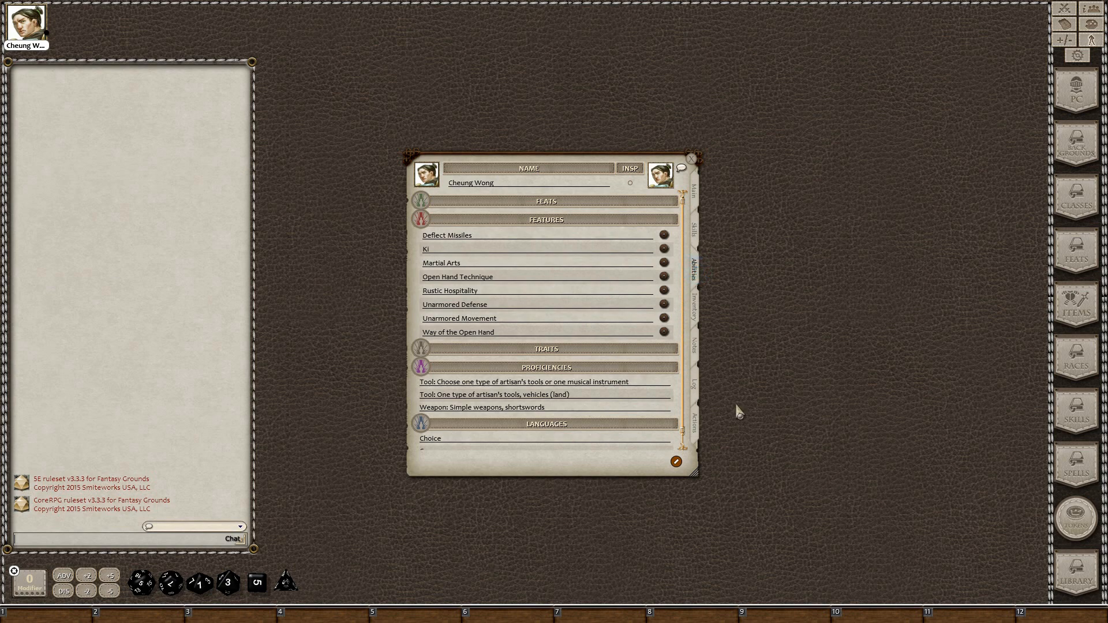
{"action": "left_click", "coordinate": [694, 306]}
{"action": "left_click", "coordinate": [1077, 306]}
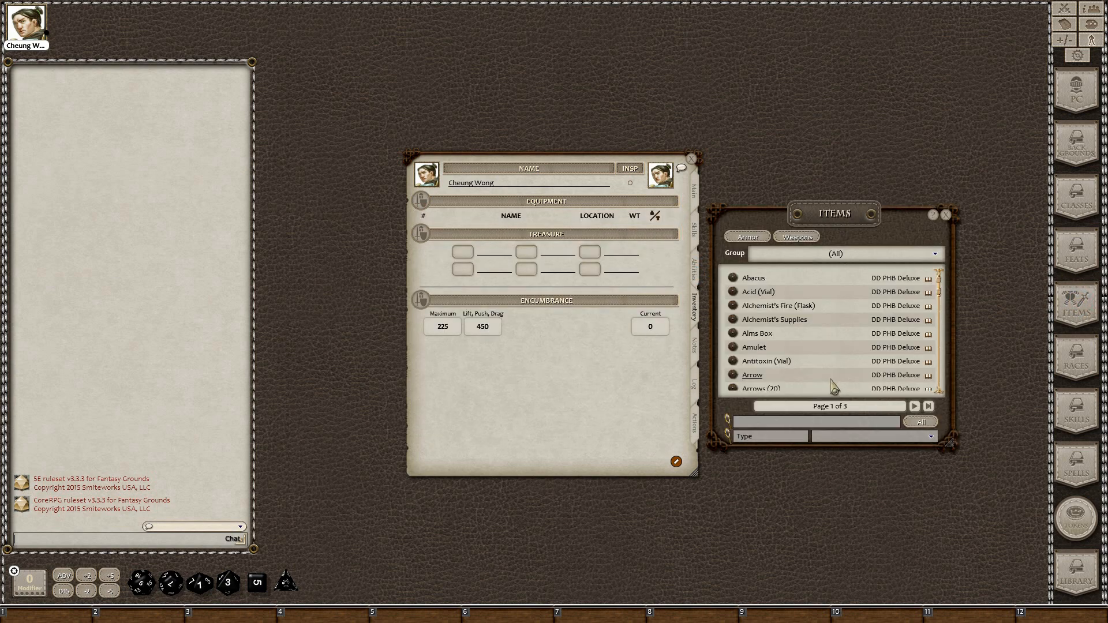
Equip the monk with a Quarterstaff, shown on Actions as +4, 1d6+2 bludgeoning
{"action": "left_click", "coordinate": [798, 237]}
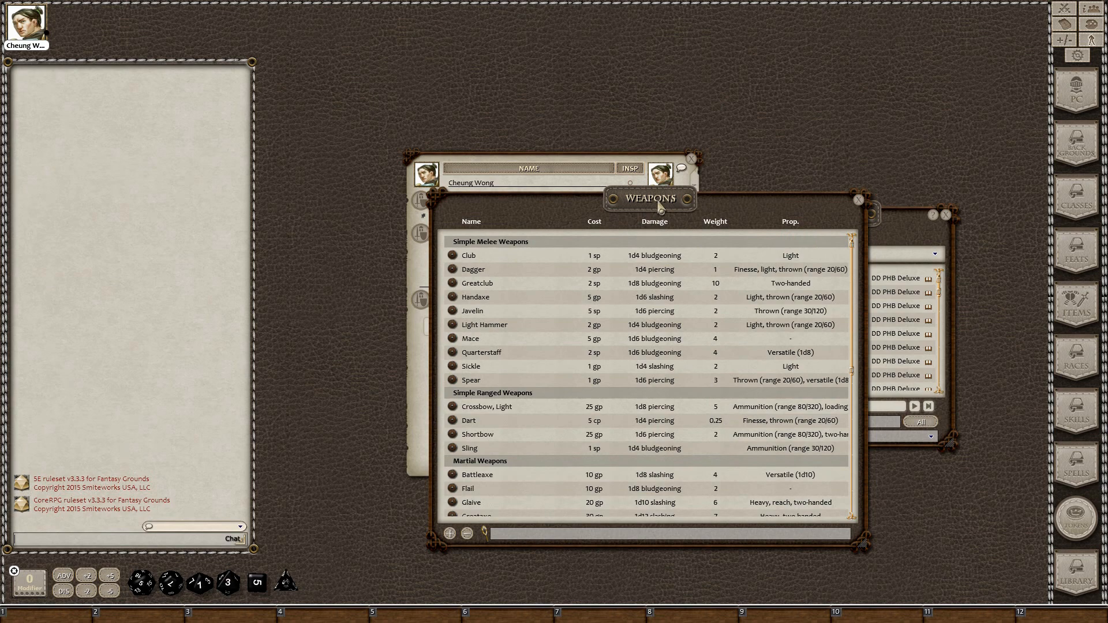
{"action": "left_click_drag", "start_coordinate": [660, 203], "coordinate": [951, 154]}
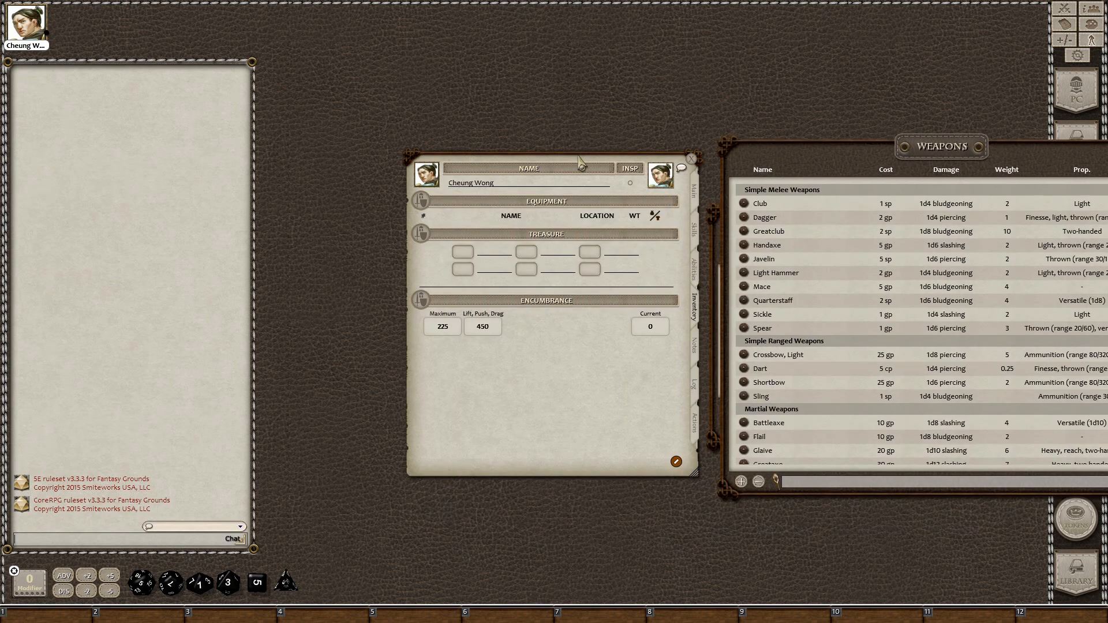
{"action": "left_click_drag", "start_coordinate": [579, 161], "coordinate": [410, 140]}
{"action": "left_click_drag", "start_coordinate": [835, 167], "coordinate": [684, 136]}
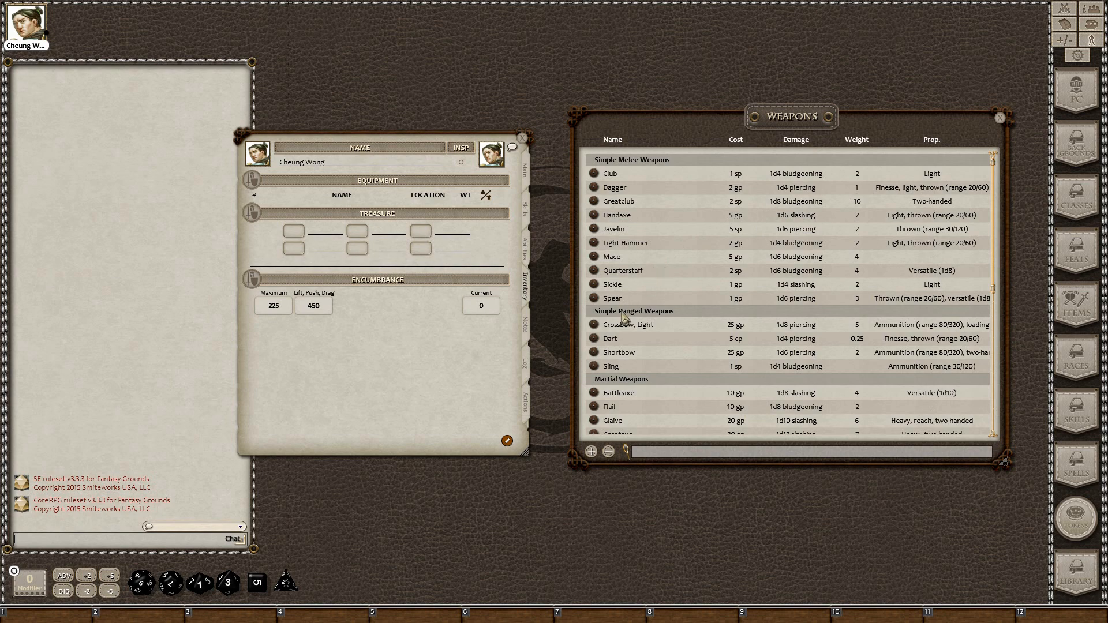
{"action": "left_click_drag", "start_coordinate": [595, 273], "coordinate": [369, 203]}
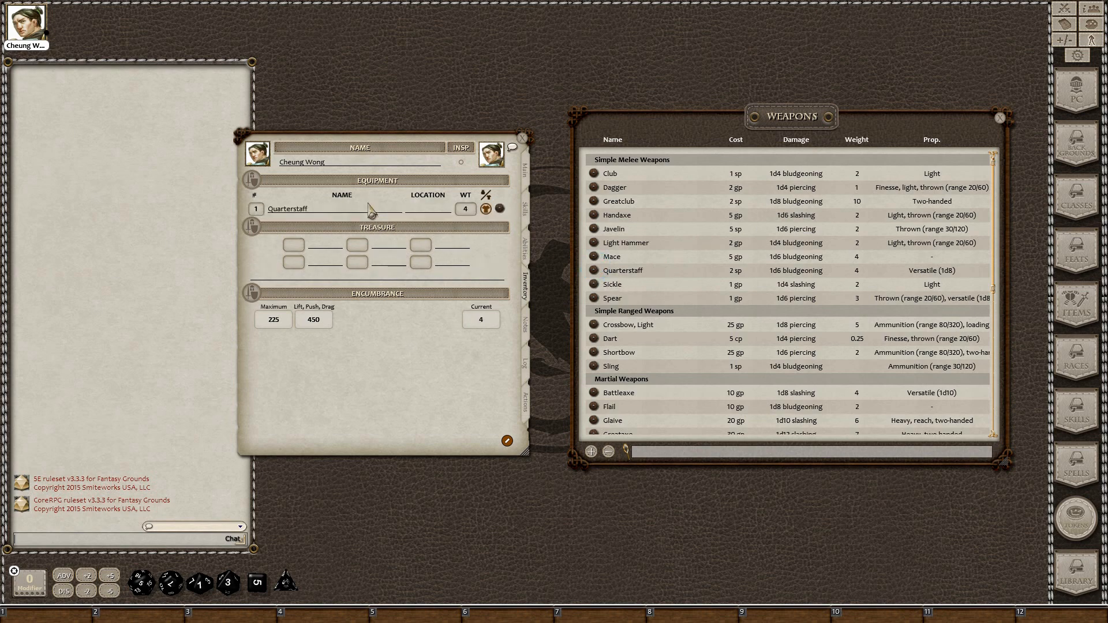
{"action": "left_click", "coordinate": [527, 411]}
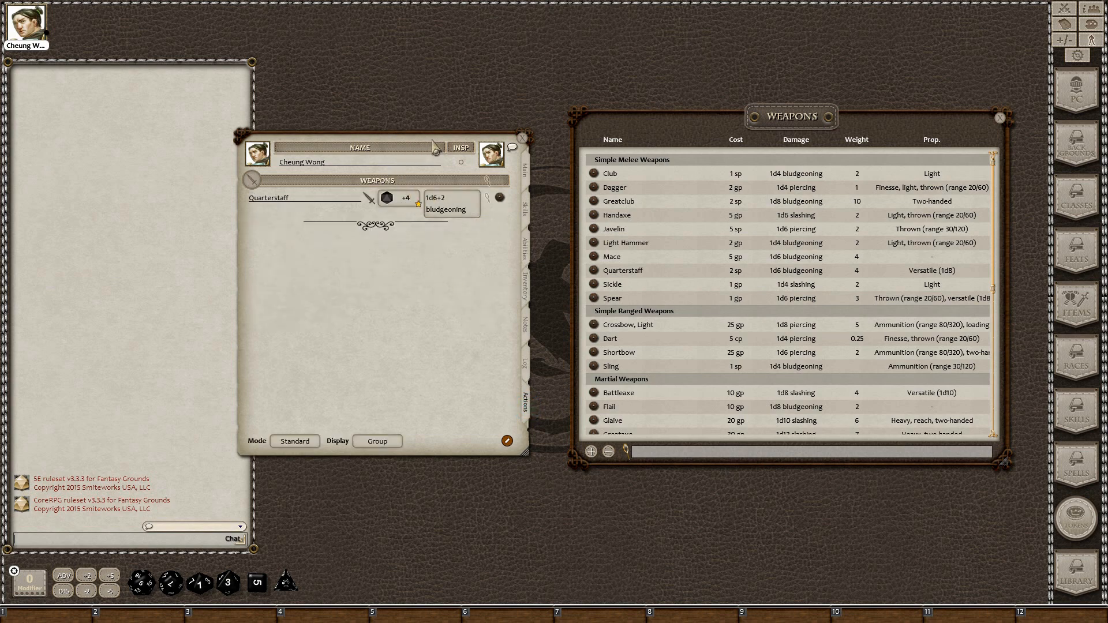
{"action": "left_click_drag", "start_coordinate": [434, 145], "coordinate": [467, 149]}
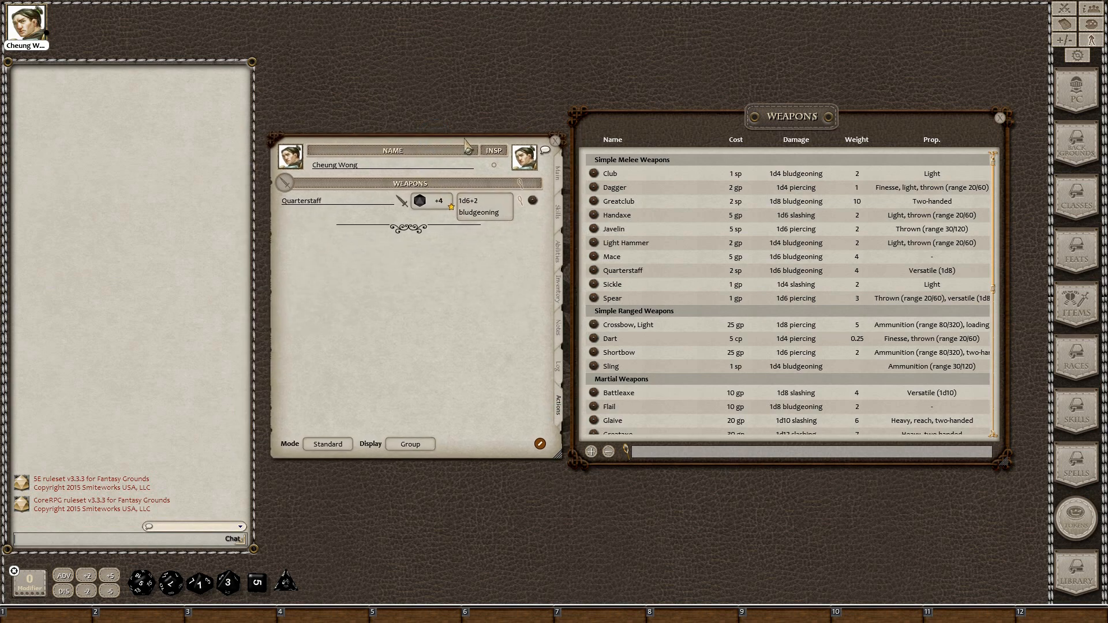
Open the Monk class description from Class & Level, then close the Class & Level window
{"action": "left_click", "coordinate": [558, 178]}
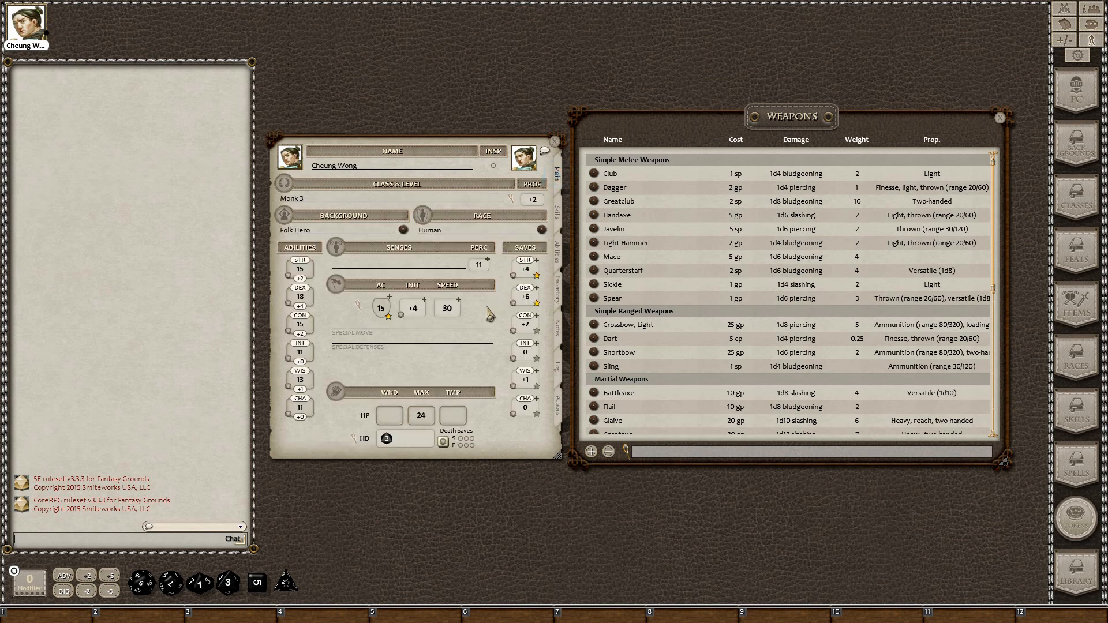
{"action": "left_click", "coordinate": [509, 198]}
{"action": "left_click", "coordinate": [662, 313]}
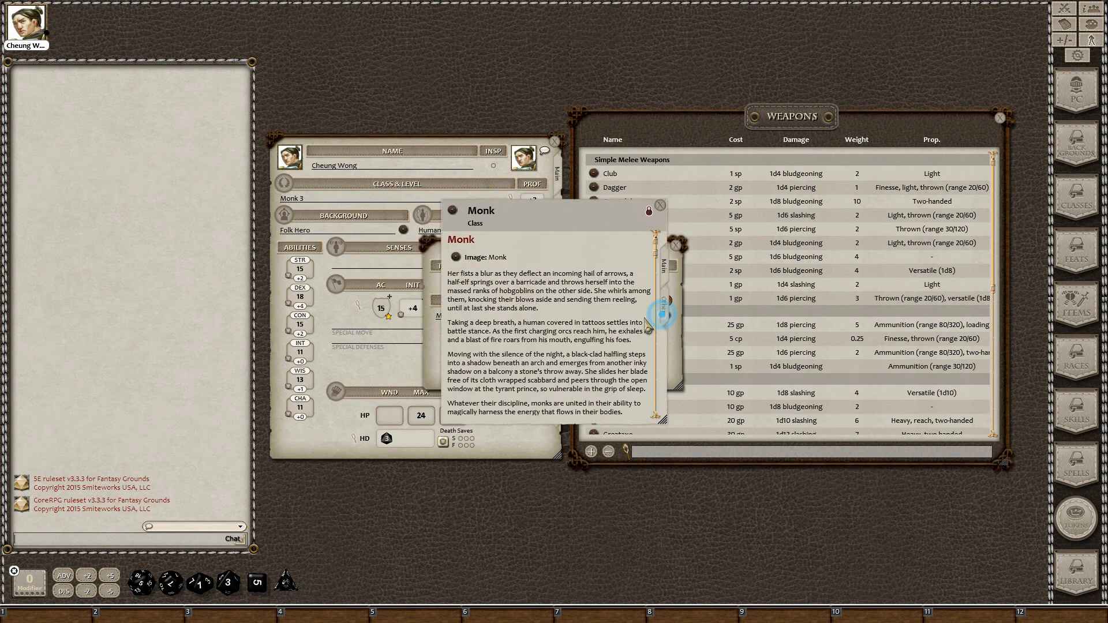
{"action": "left_click_drag", "start_coordinate": [574, 219], "coordinate": [771, 148]}
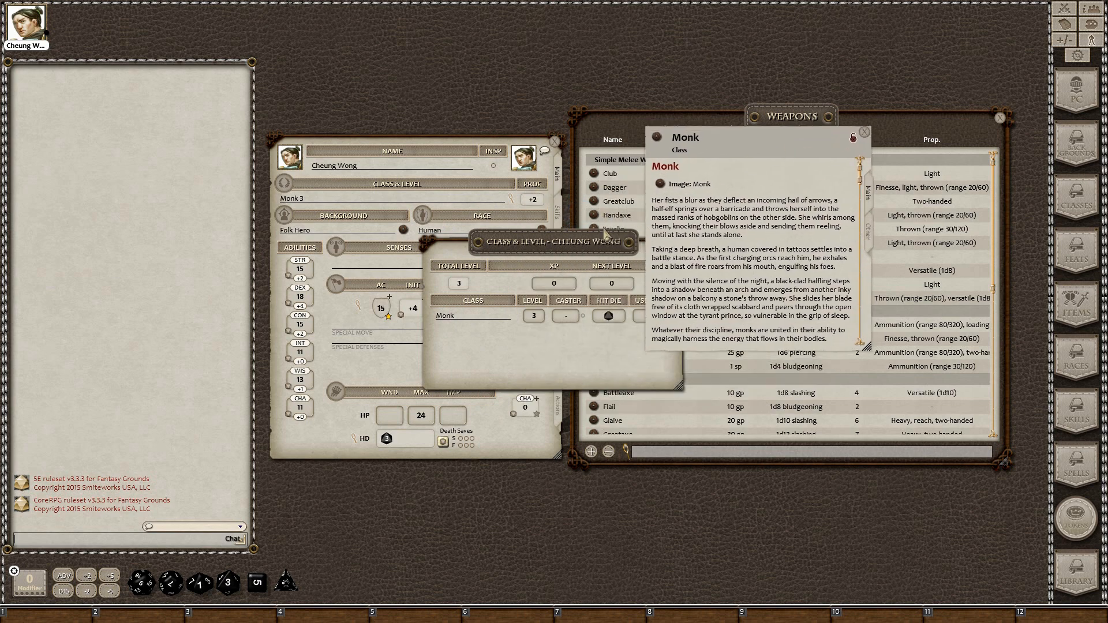
{"action": "left_click_drag", "start_coordinate": [606, 234], "coordinate": [511, 232]}
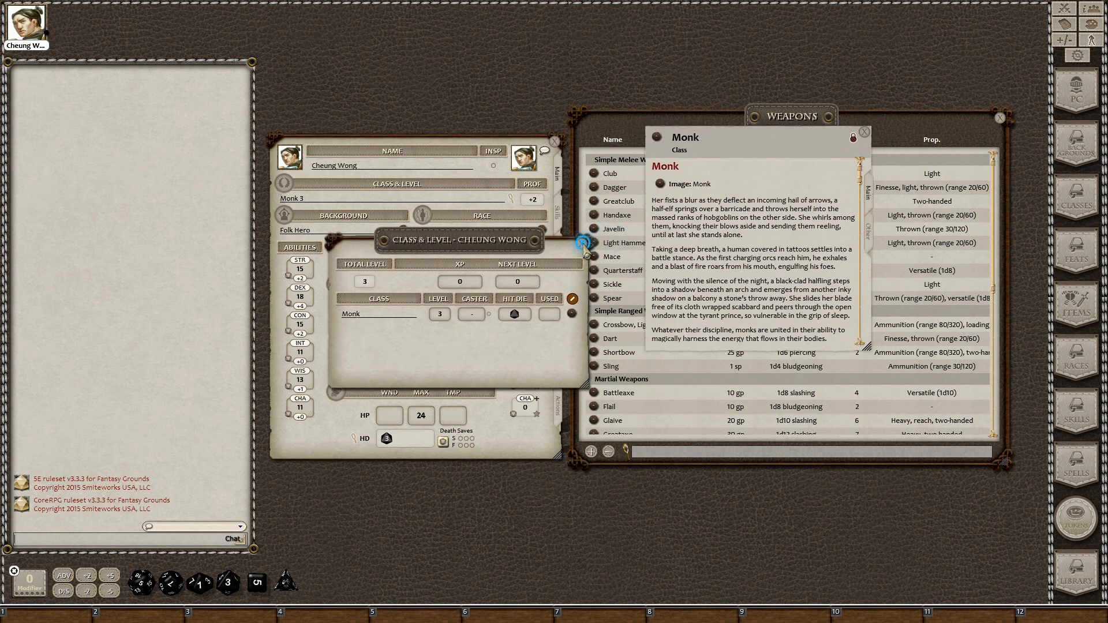
{"action": "left_click", "coordinate": [582, 243]}
Scroll the Monk description and open the Open Hand Technique feature beside the Actions page
{"action": "left_click", "coordinate": [558, 406]}
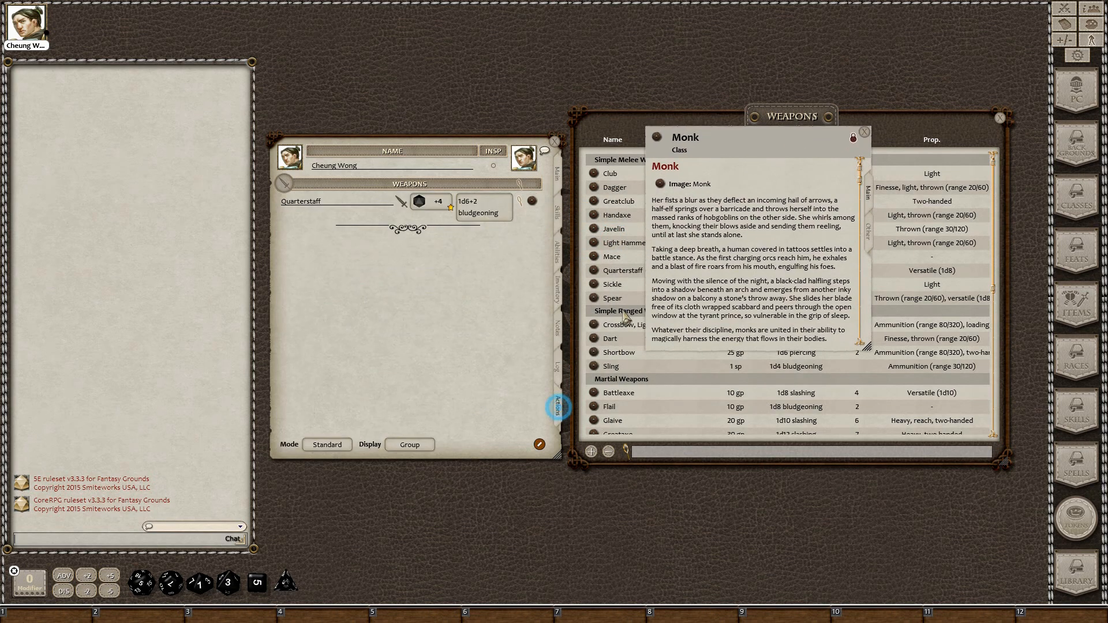
{"action": "scroll", "coordinate": [714, 243], "scroll_direction": "down", "scroll_amount": 3}
{"action": "scroll", "coordinate": [701, 249], "scroll_direction": "down", "scroll_amount": 10}
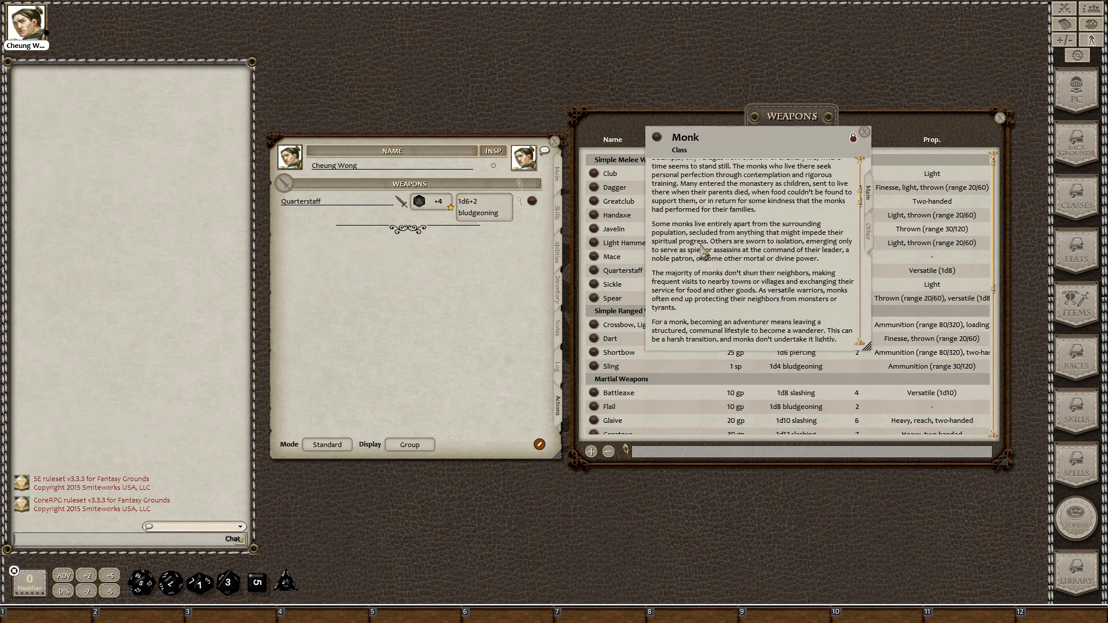
{"action": "scroll", "coordinate": [696, 261], "scroll_direction": "down", "scroll_amount": 5}
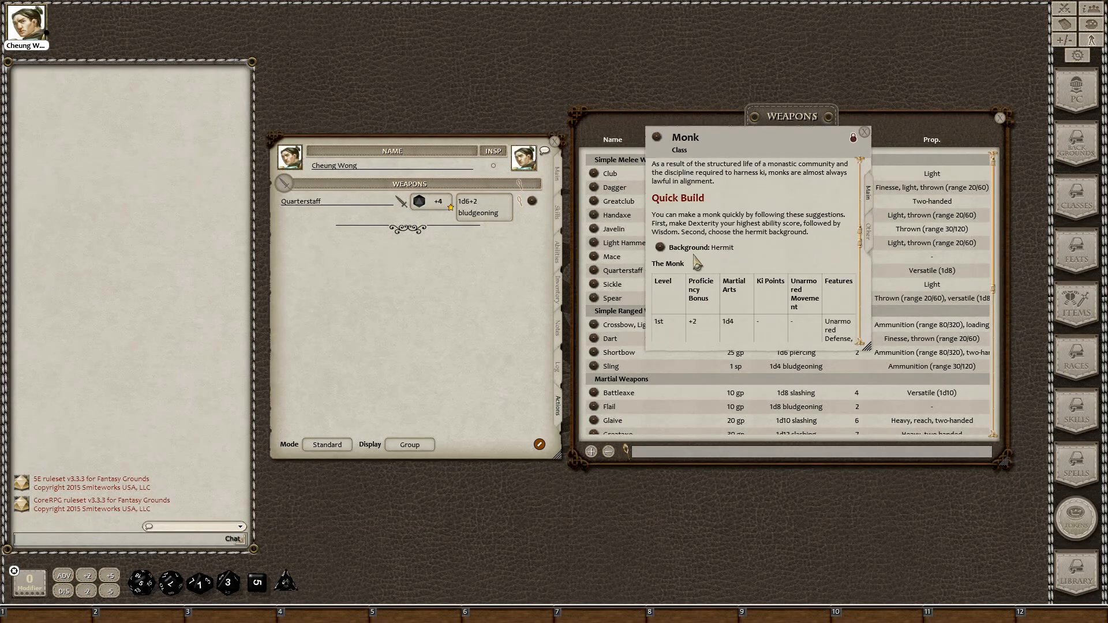
{"action": "scroll", "coordinate": [692, 267], "scroll_direction": "down", "scroll_amount": 15}
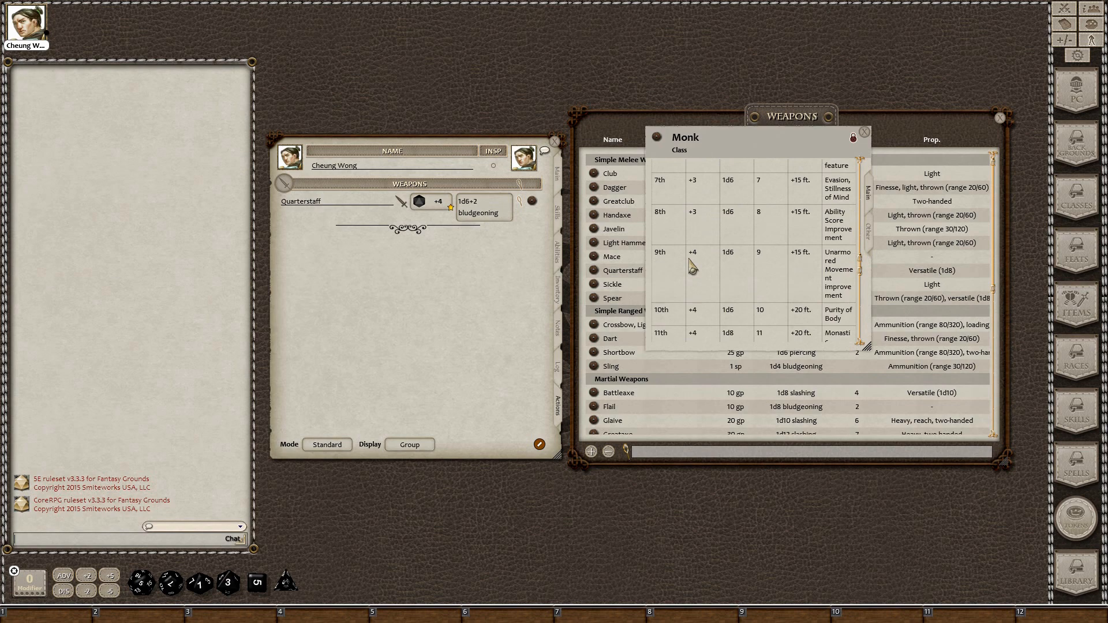
{"action": "scroll", "coordinate": [686, 268], "scroll_direction": "down", "scroll_amount": 6}
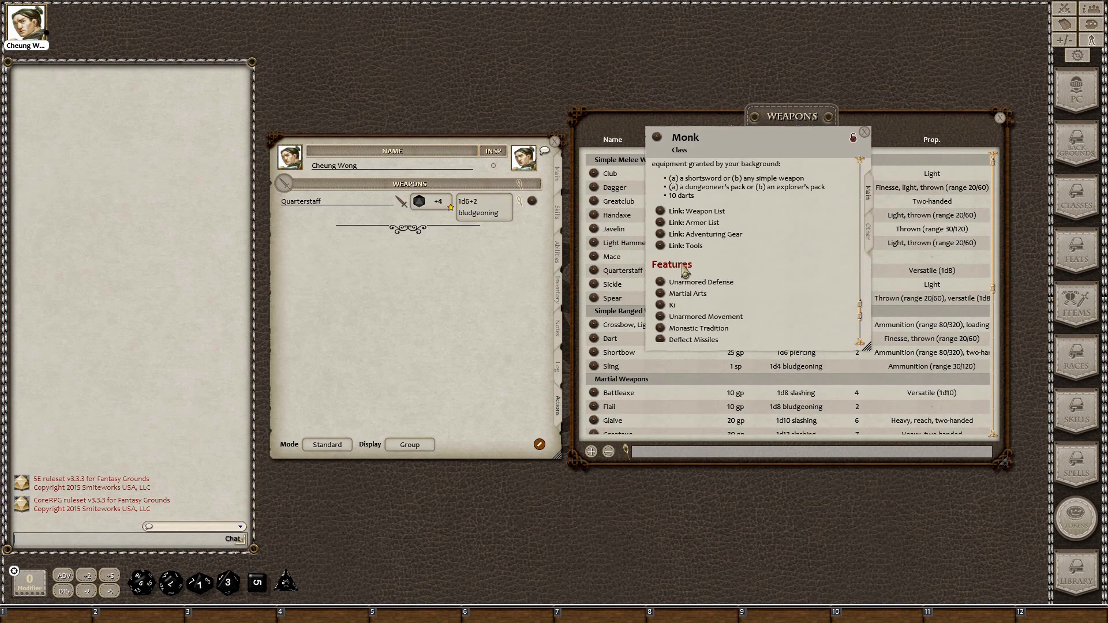
{"action": "left_click", "coordinate": [660, 282]}
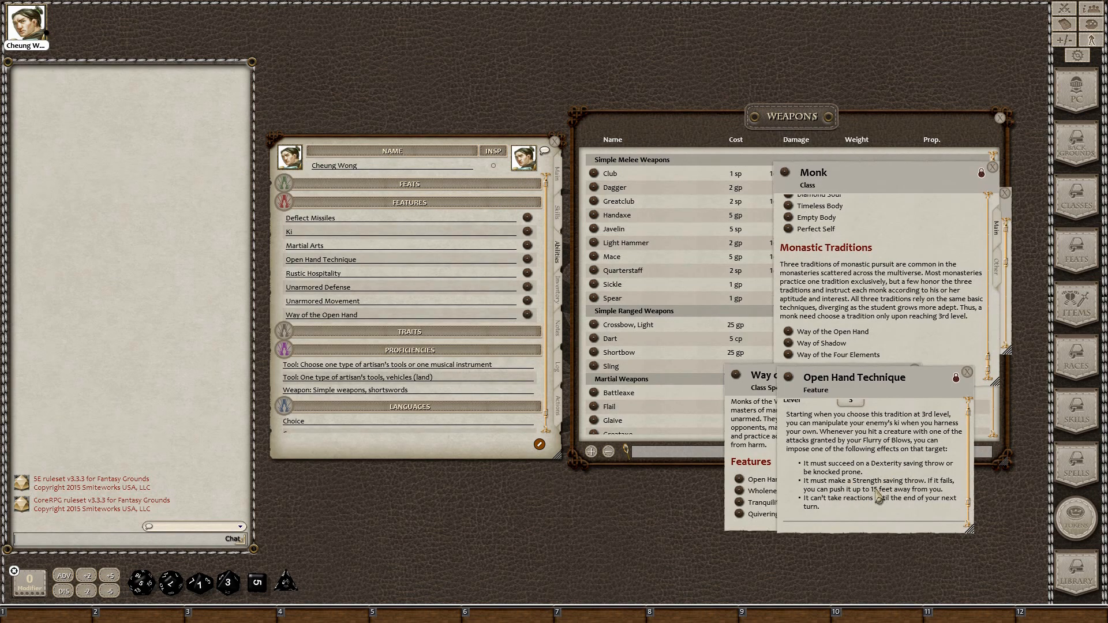
{"action": "left_click", "coordinate": [558, 406]}
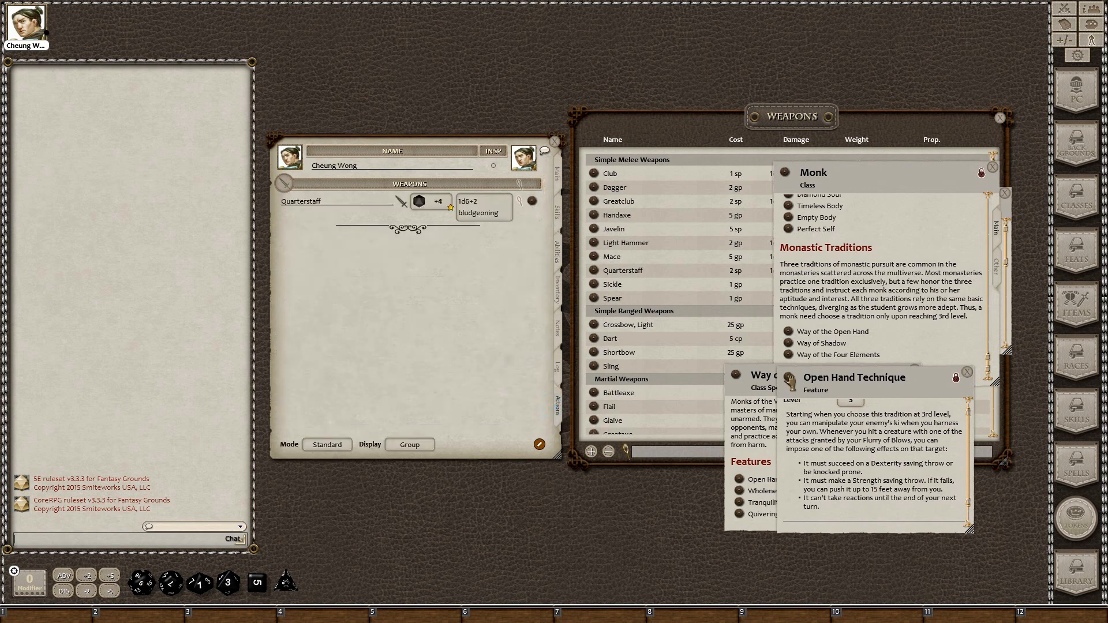
Add Open Hand Technique (Dex DC 8, Prone) to the actions under a 'Way of the Open Hand' group
{"action": "left_click_drag", "start_coordinate": [788, 378], "coordinate": [369, 280]}
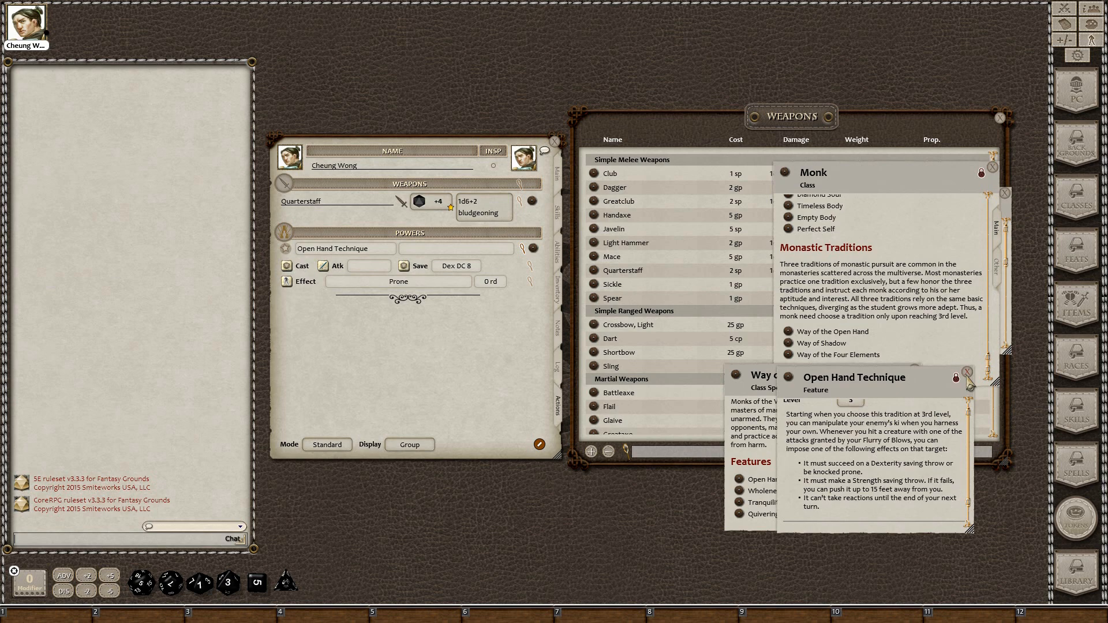
{"action": "left_click", "coordinate": [968, 373]}
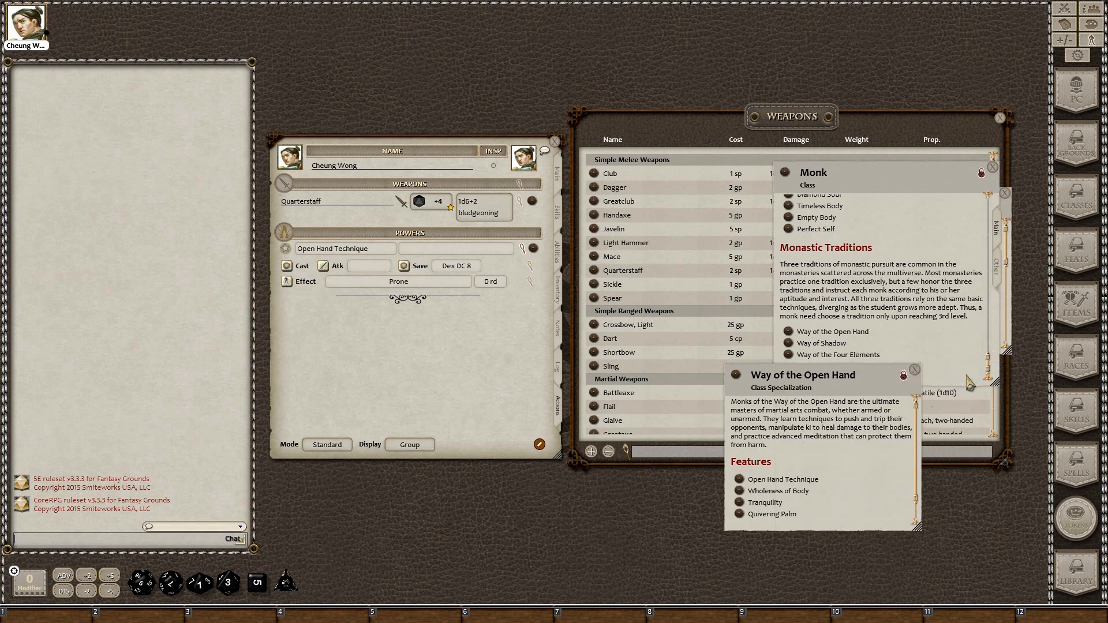
{"action": "left_click", "coordinate": [479, 247]}
{"action": "type", "text": "Way of the "}
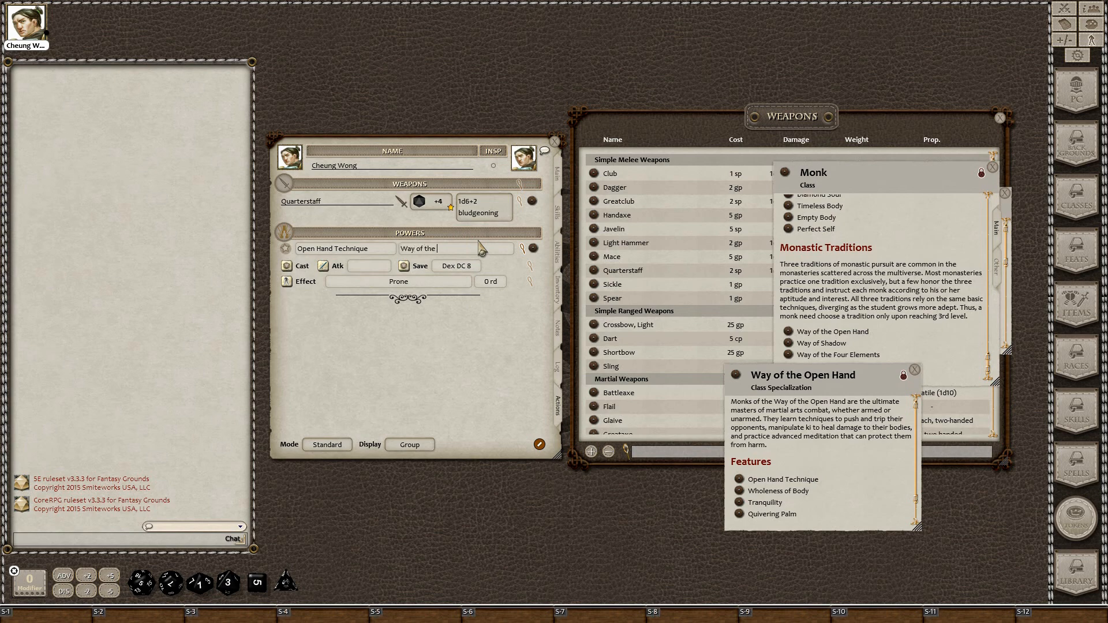
{"action": "type", "text": "Open Hand"}
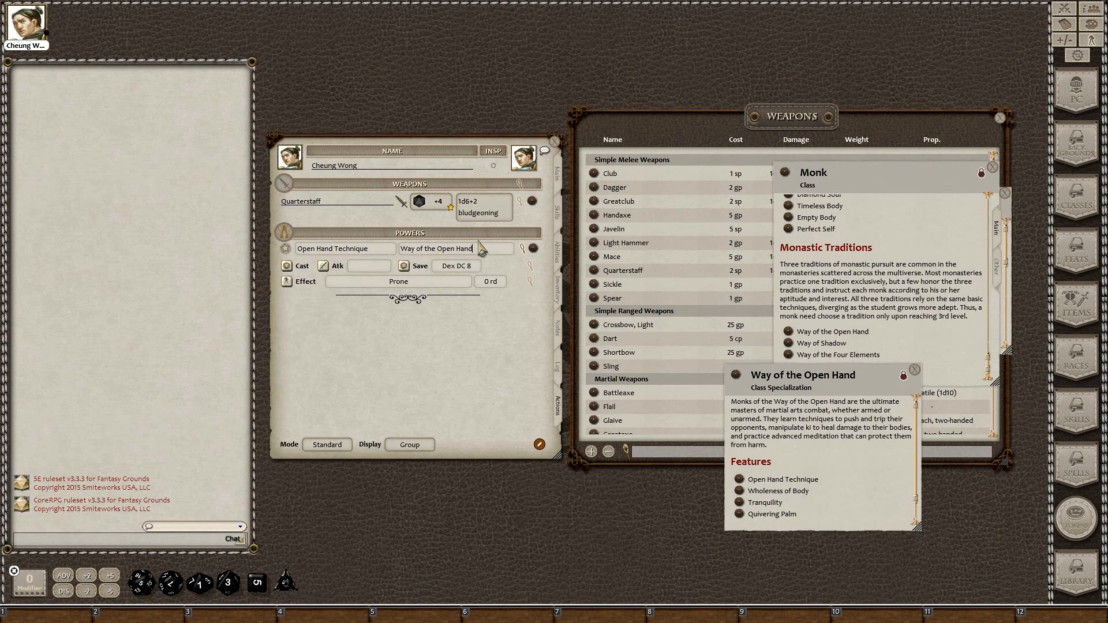
{"action": "key", "text": "Tab"}
{"action": "left_click", "coordinate": [914, 369]}
{"action": "scroll", "coordinate": [843, 329], "scroll_direction": "up", "scroll_amount": 10}
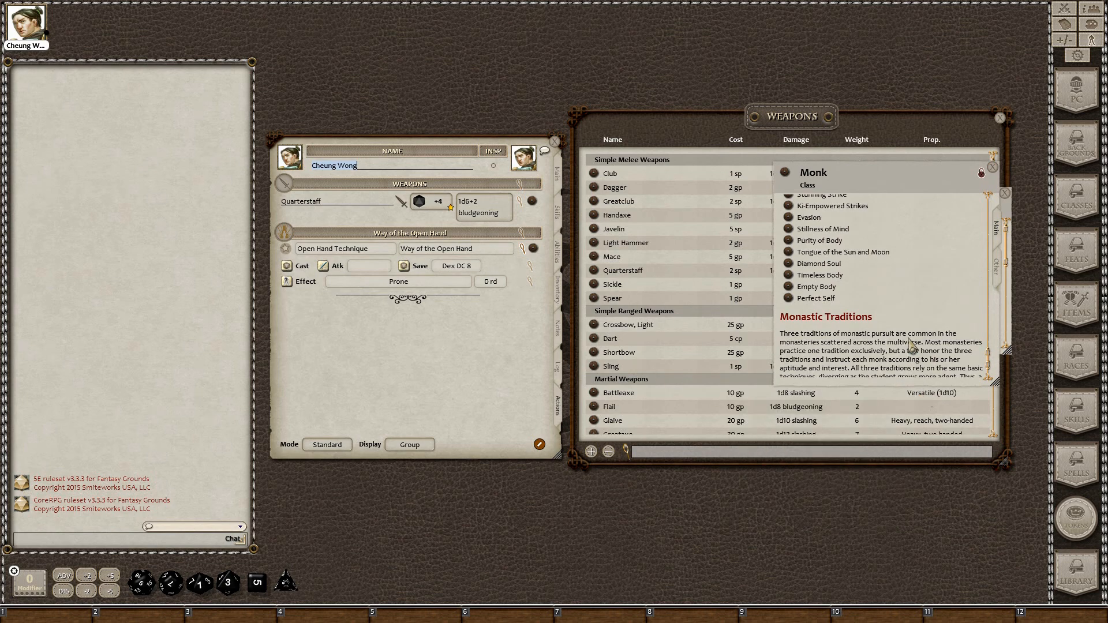
Add Martial Arts to the monk's Powers, review its description, and close it
{"action": "left_click", "coordinate": [789, 318]}
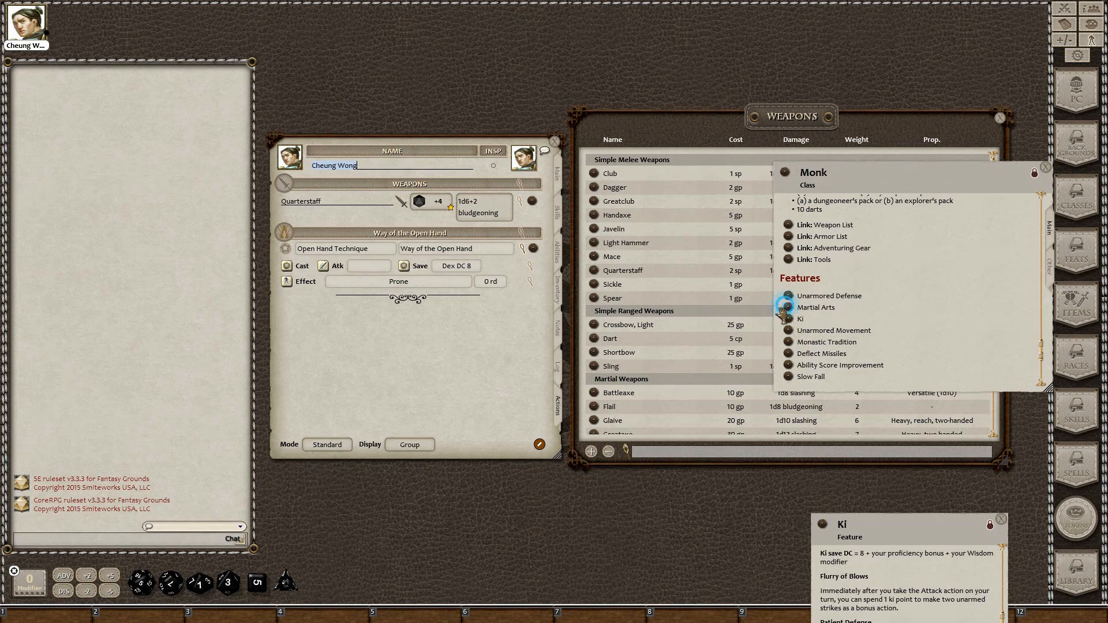
{"action": "left_click_drag", "start_coordinate": [788, 295], "coordinate": [295, 327]}
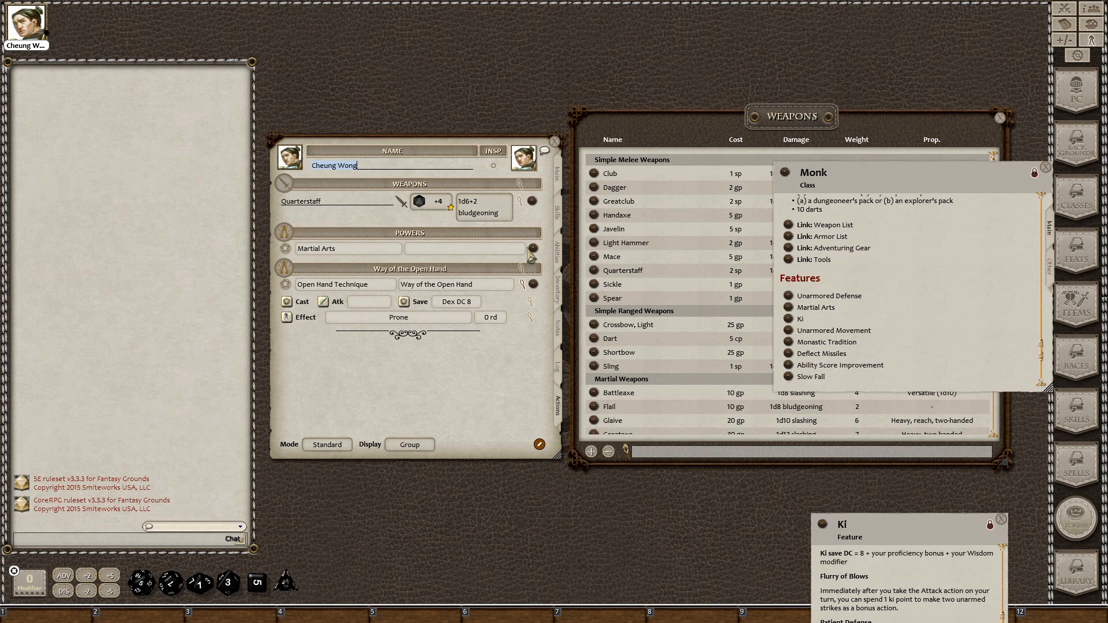
{"action": "left_click", "coordinate": [532, 248]}
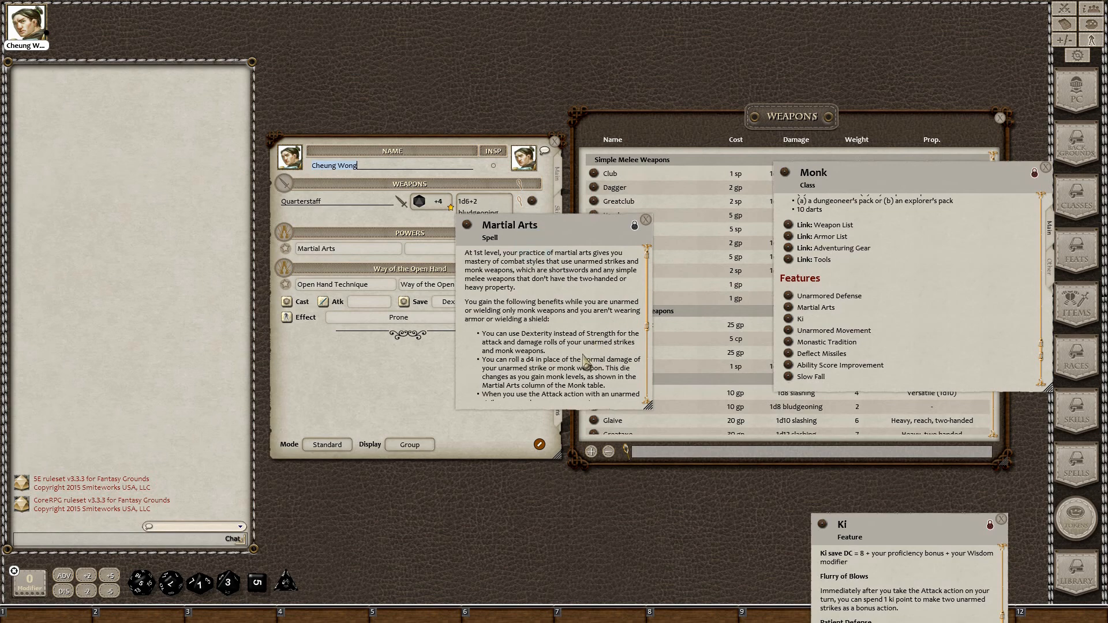
{"action": "scroll", "coordinate": [584, 362], "scroll_direction": "down", "scroll_amount": 1}
{"action": "scroll", "coordinate": [584, 363], "scroll_direction": "down", "scroll_amount": 2}
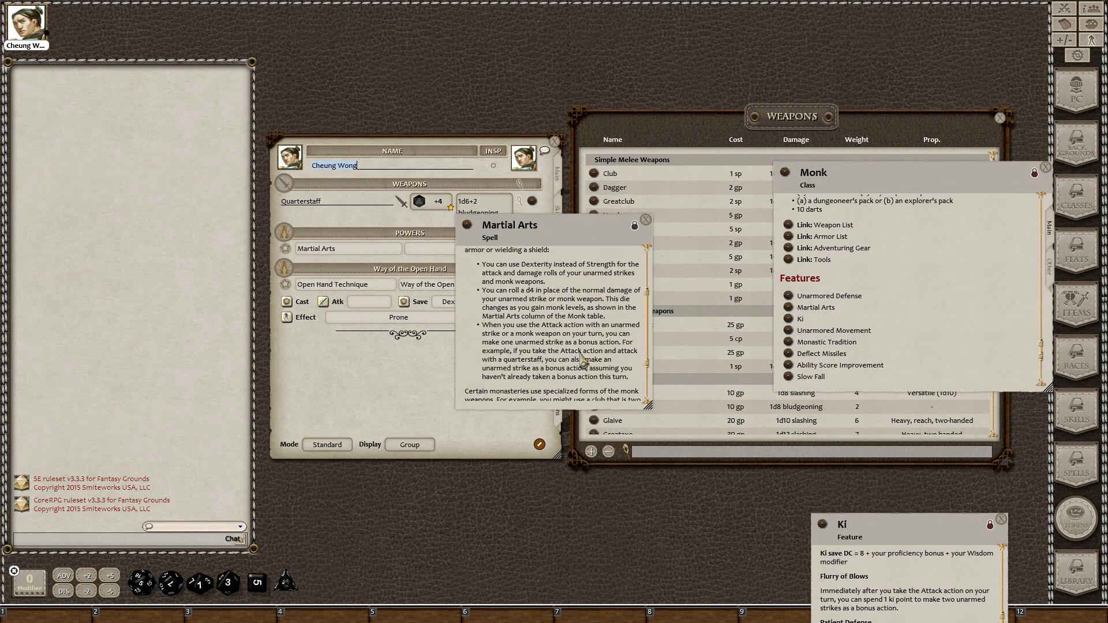
{"action": "scroll", "coordinate": [583, 355], "scroll_direction": "up", "scroll_amount": 3}
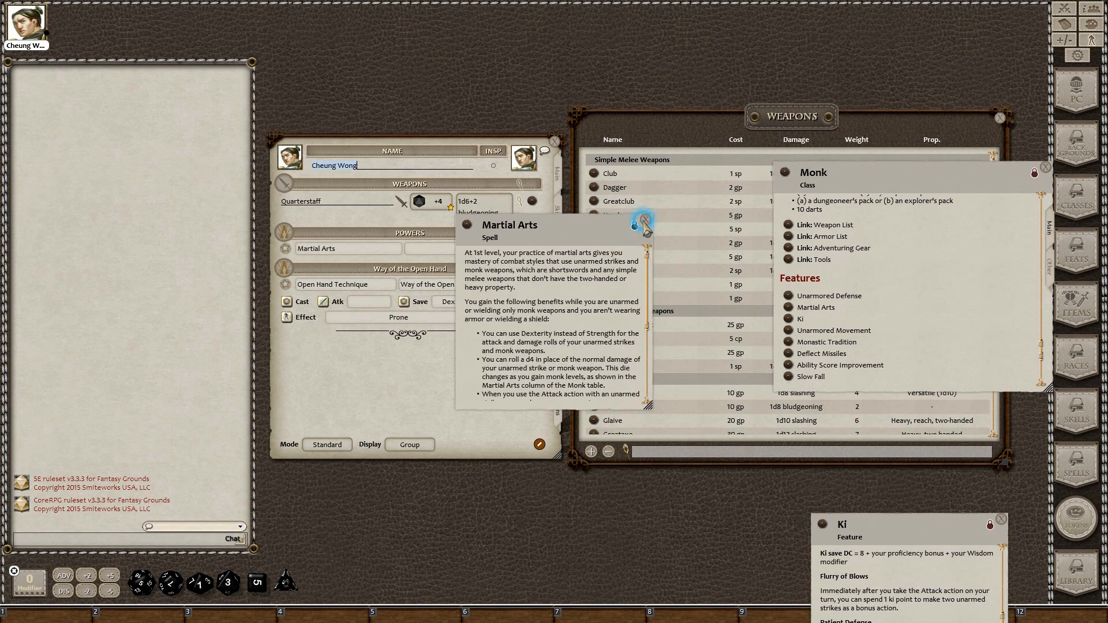
{"action": "left_click", "coordinate": [645, 220]}
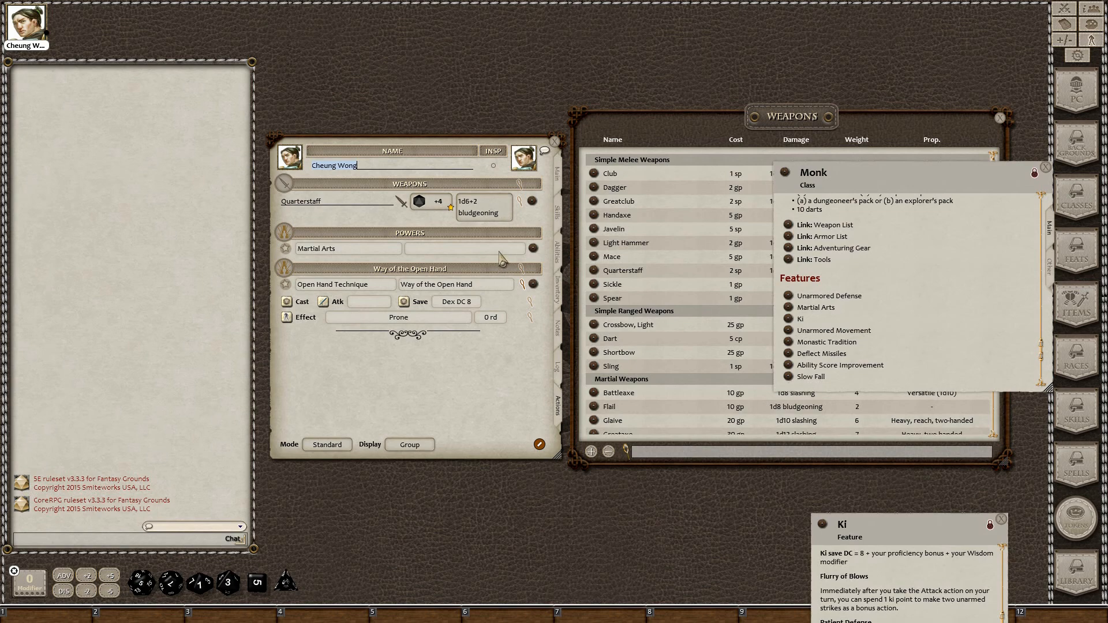
Add an 'Unarmed Strike' weapon to the actions list and open the Quarterstaff's weapon details
{"action": "left_click", "coordinate": [538, 445]}
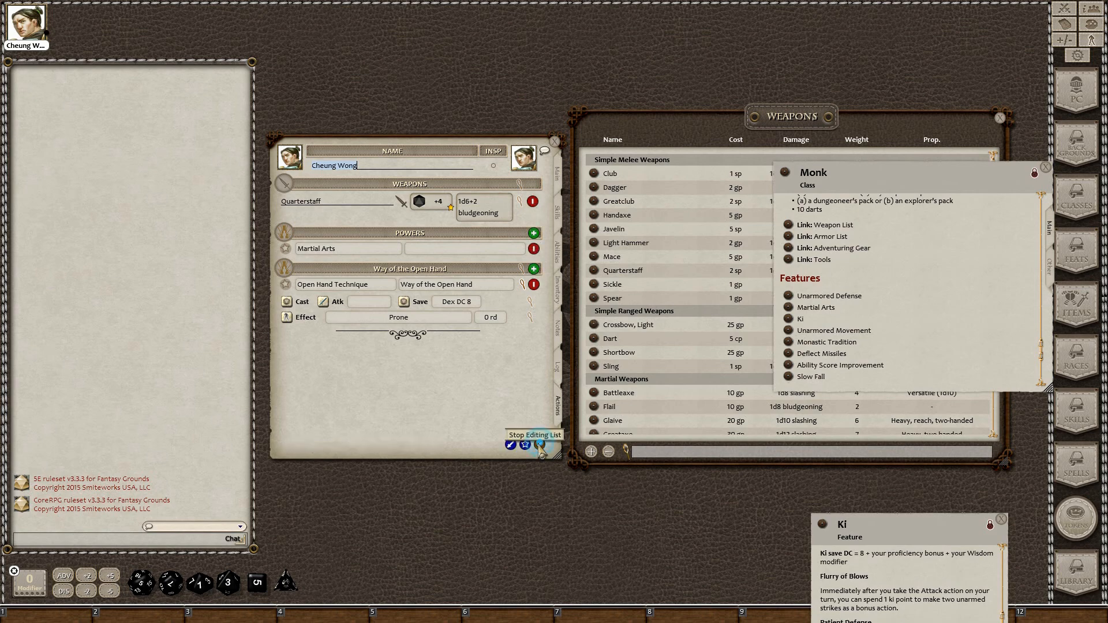
{"action": "left_click", "coordinate": [510, 445]}
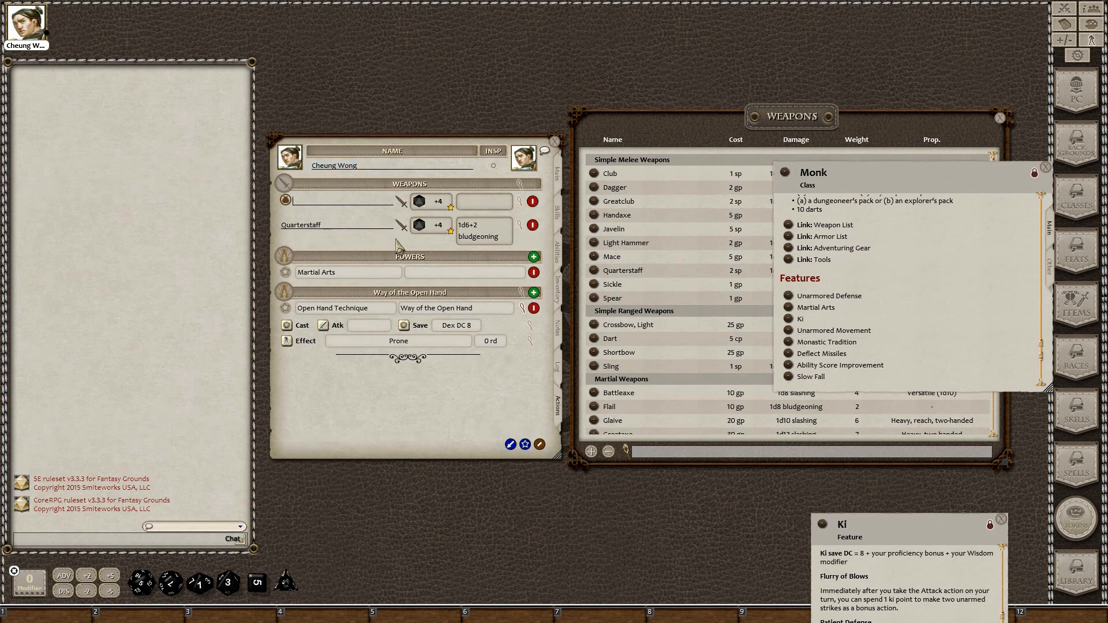
{"action": "type", "text": "U"}
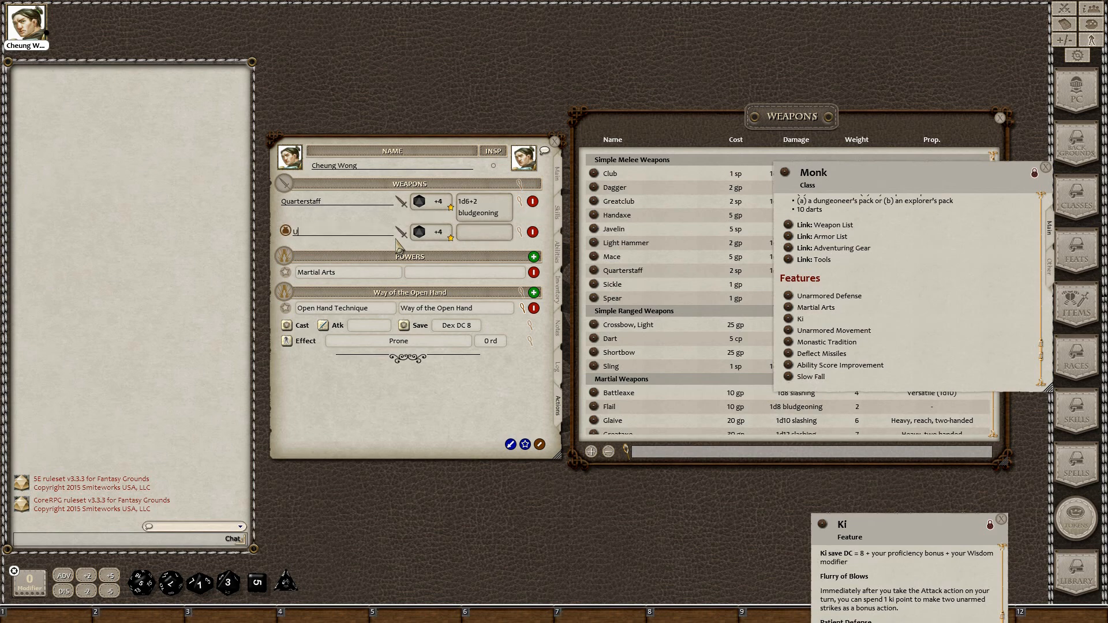
{"action": "type", "text": "narmed Strike"}
{"action": "left_click", "coordinate": [520, 202]}
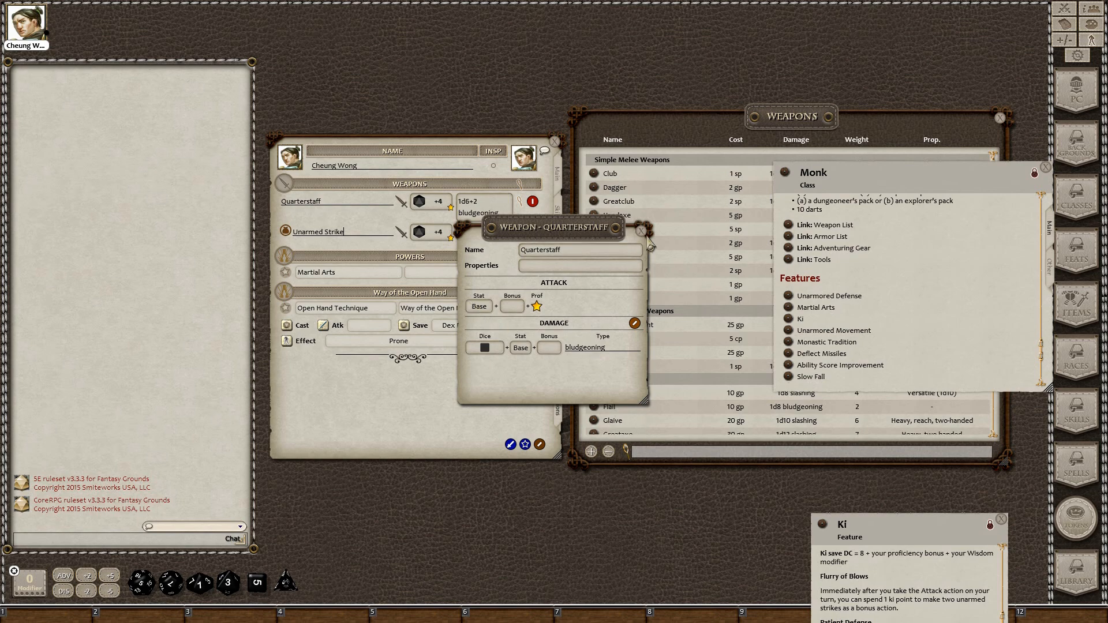
Look over the weapon critical-hit settings, then reopen the Quarterstaff's weapon details
{"action": "left_click", "coordinate": [641, 231]}
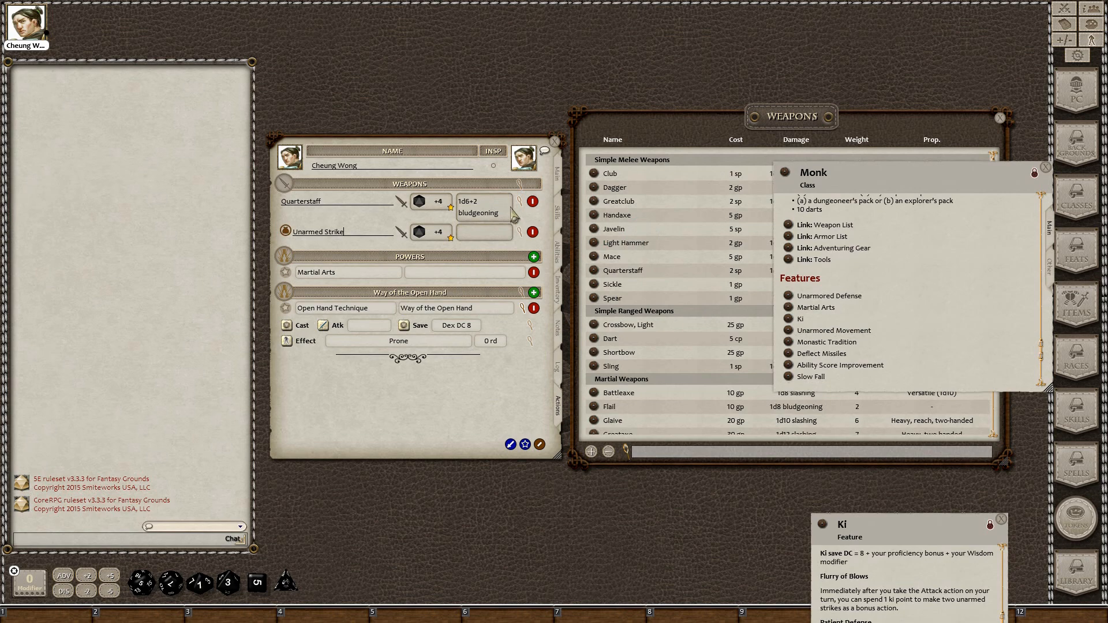
{"action": "left_click", "coordinate": [494, 184]}
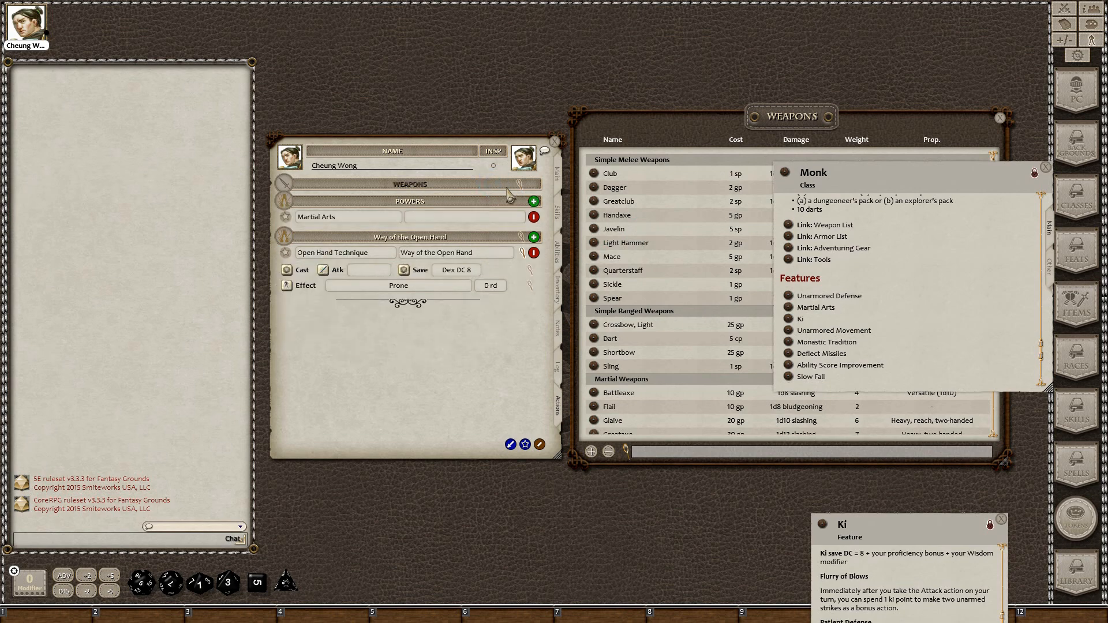
{"action": "left_click", "coordinate": [520, 185]}
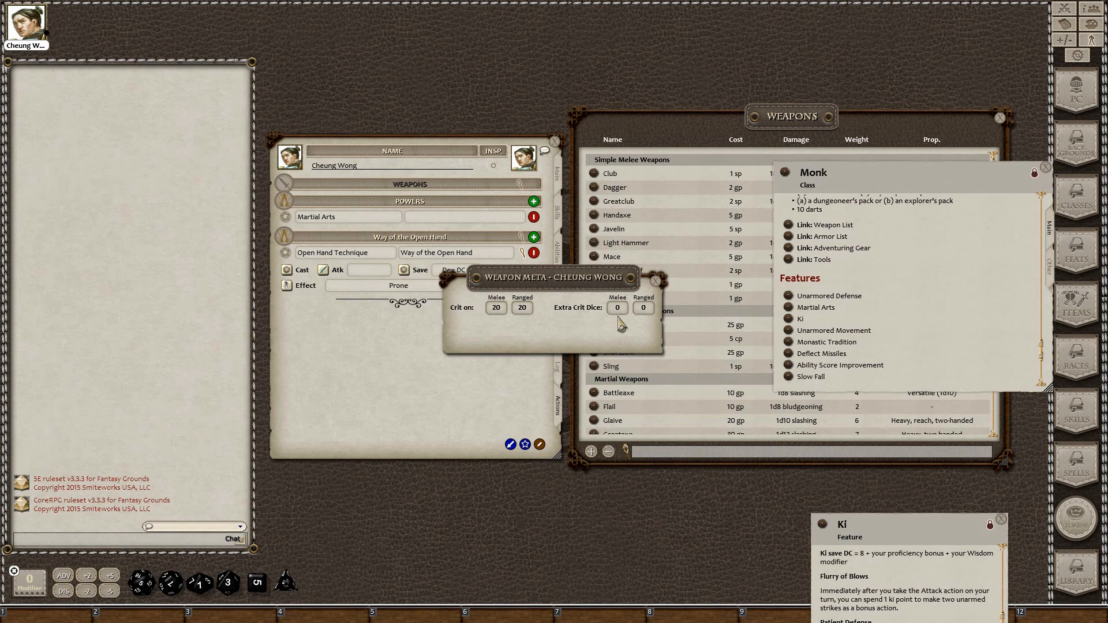
{"action": "left_click", "coordinate": [655, 281]}
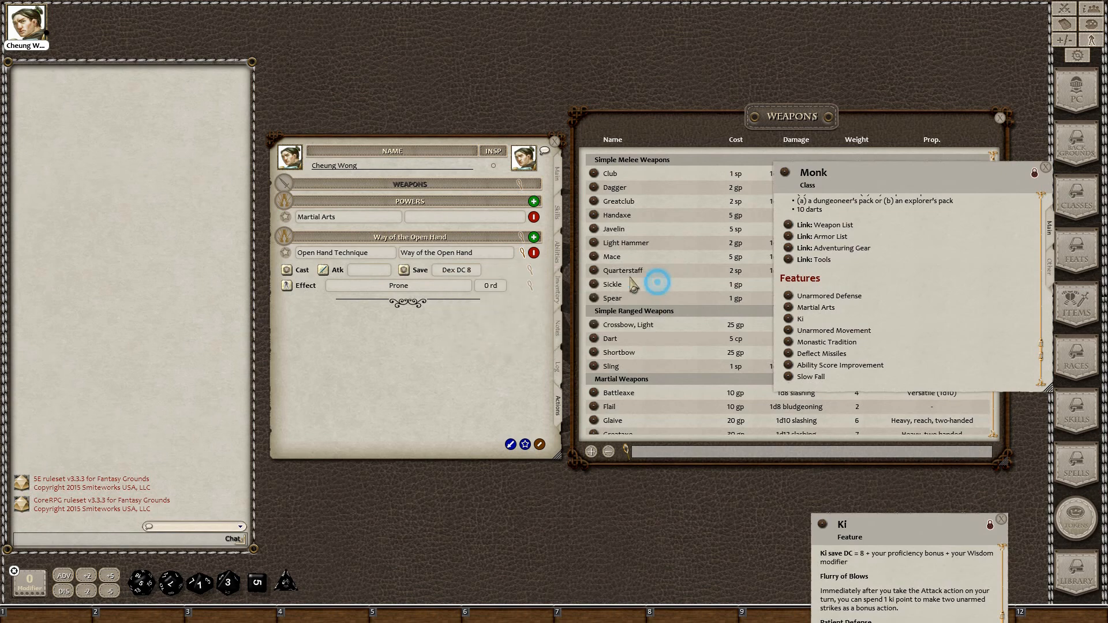
{"action": "left_click", "coordinate": [520, 201]}
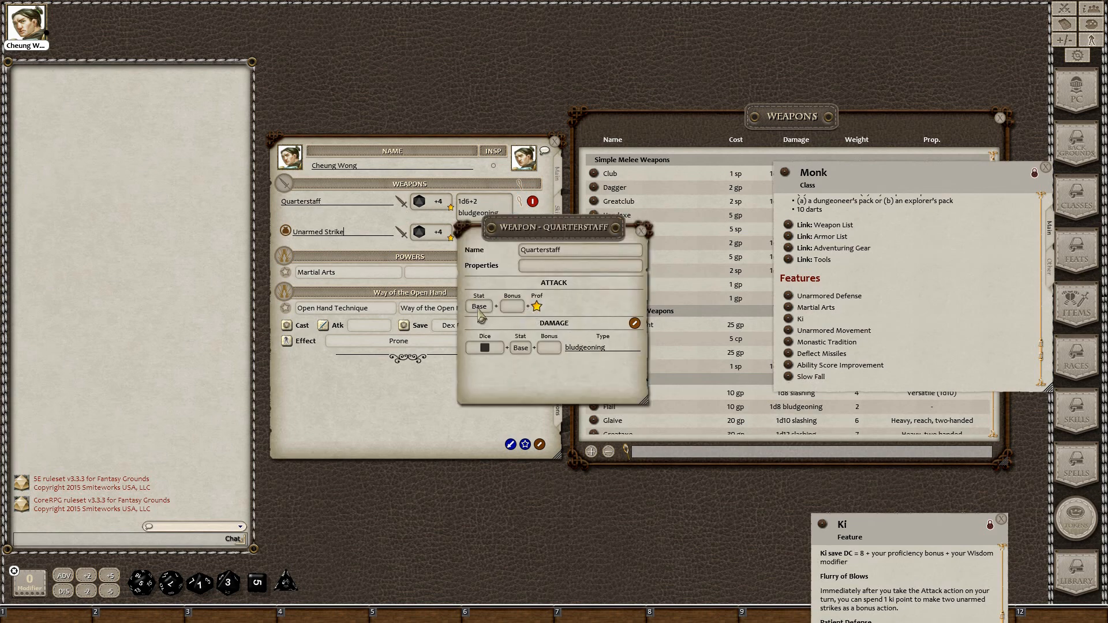
Switch the Quarterstaff's attack and damage stats to Dex
{"action": "left_click", "coordinate": [478, 312]}
{"action": "left_click", "coordinate": [521, 348]}
{"action": "left_click", "coordinate": [521, 348]}
{"action": "left_click_drag", "start_coordinate": [923, 523], "coordinate": [836, 323]}
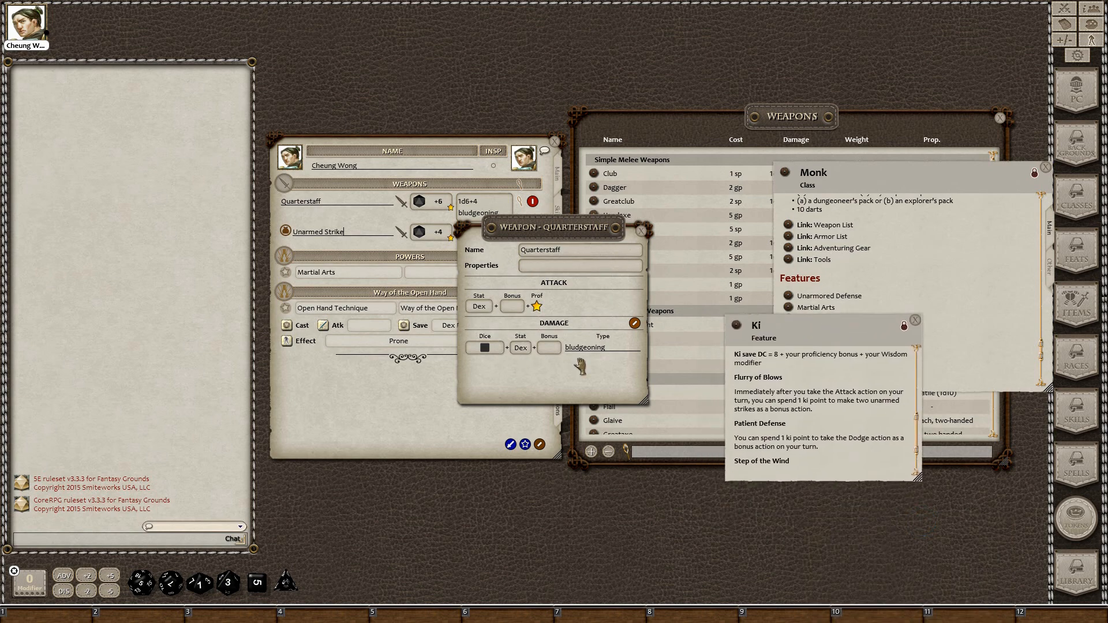
{"action": "left_click", "coordinate": [641, 231]}
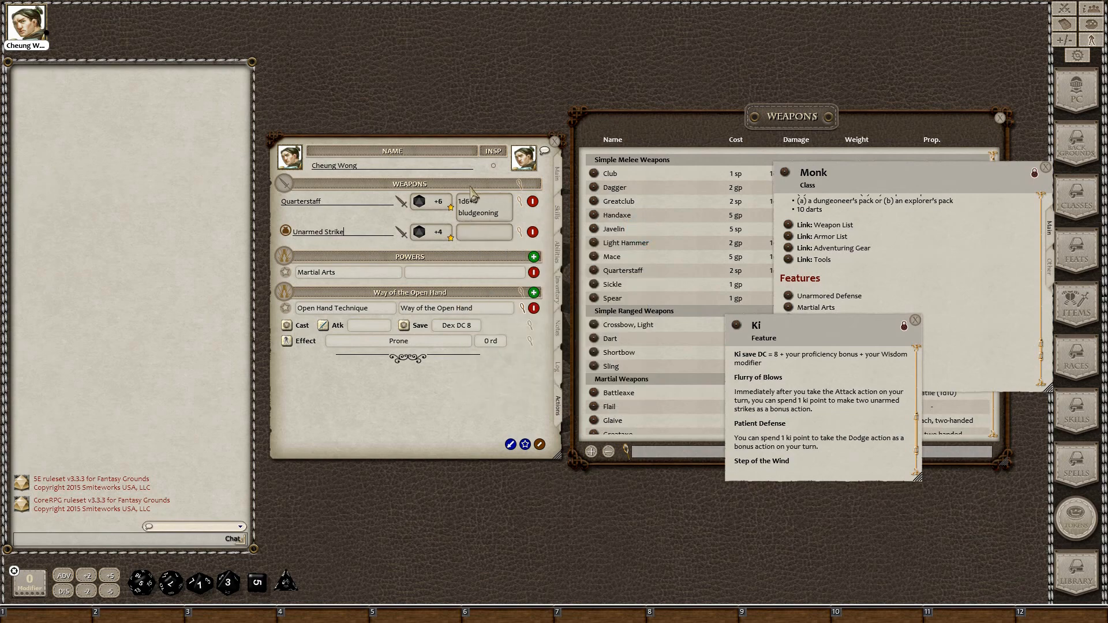
Confirm the Quarterstaff's +6 / 1d6+4 on the Main tab, then open Unarmed Strike's details
{"action": "left_click", "coordinate": [557, 176]}
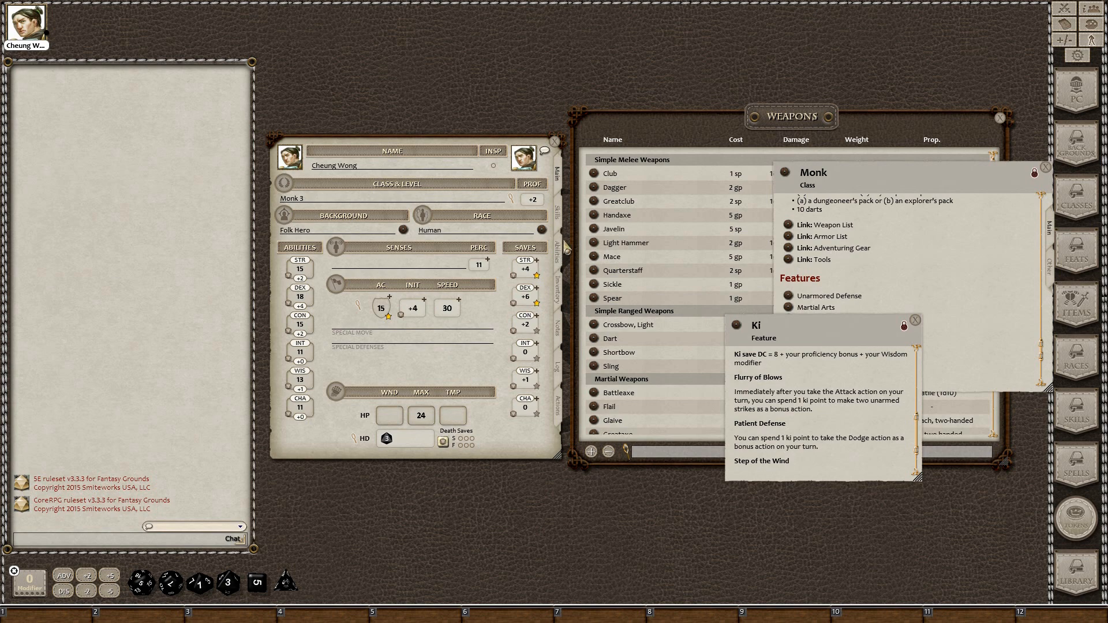
{"action": "left_click", "coordinate": [559, 411]}
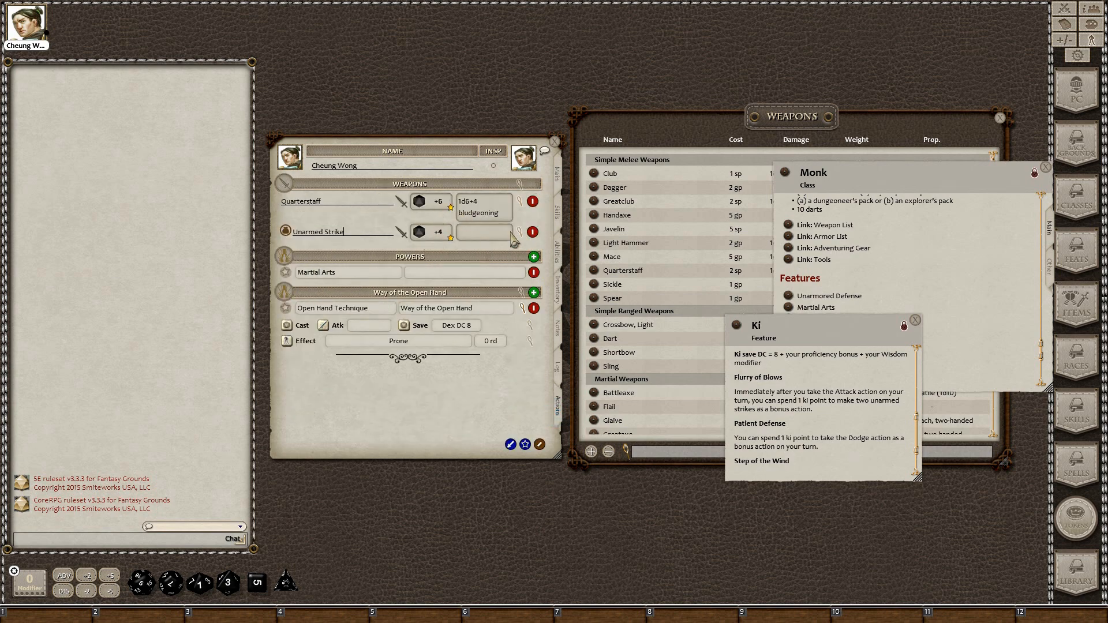
{"action": "left_click", "coordinate": [521, 235]}
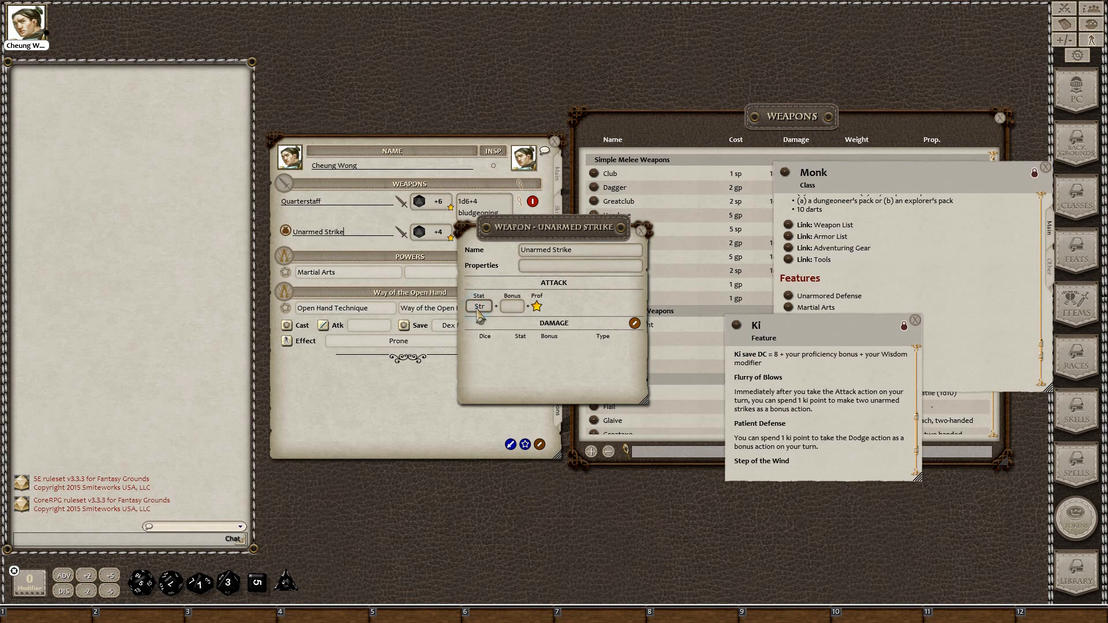
Base the Unarmed Strike attack on Dex and add a damage entry
{"action": "left_click", "coordinate": [479, 311]}
{"action": "left_click", "coordinate": [634, 324]}
{"action": "left_click", "coordinate": [620, 323]}
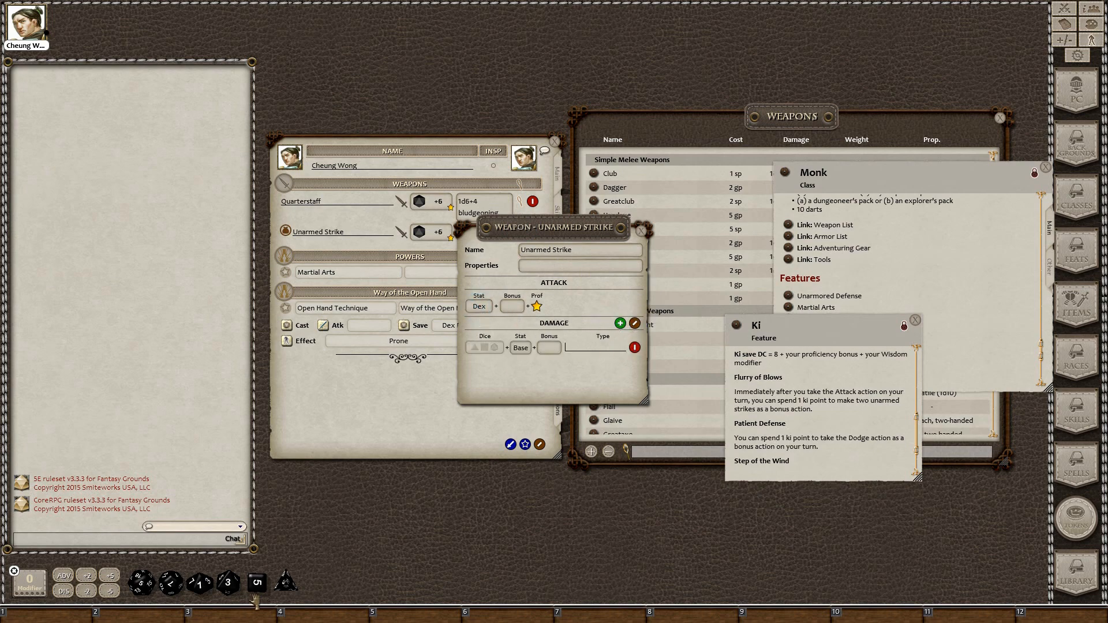
{"action": "left_click_drag", "start_coordinate": [863, 342], "coordinate": [871, 473]}
{"action": "left_click_drag", "start_coordinate": [583, 231], "coordinate": [500, 230]}
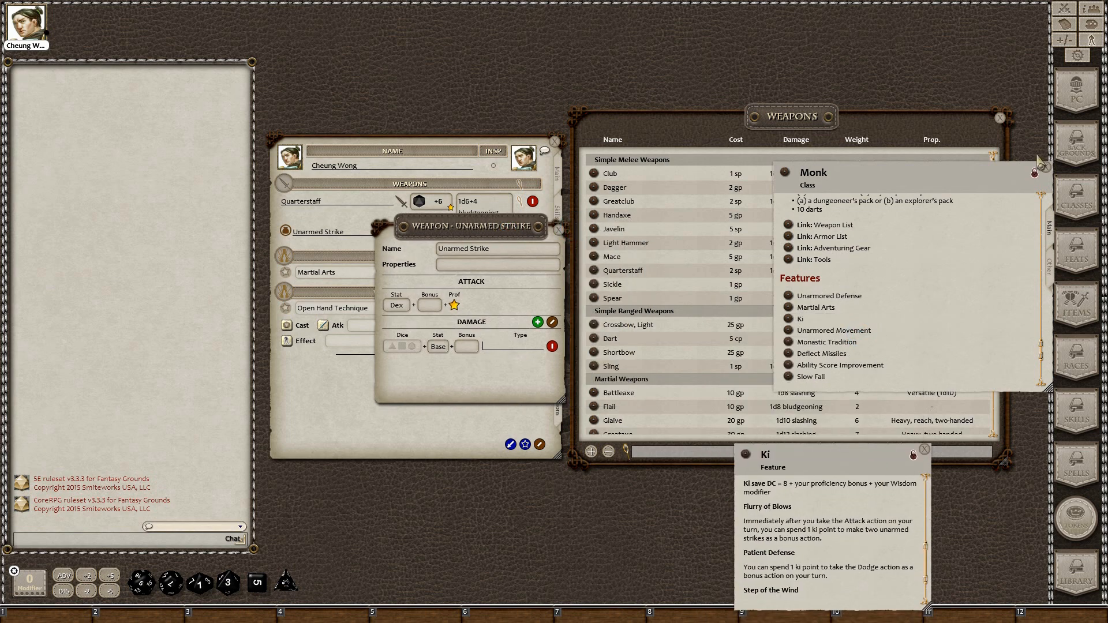
{"action": "left_click", "coordinate": [1000, 117]}
{"action": "scroll", "coordinate": [958, 263], "scroll_direction": "up", "scroll_amount": 5}
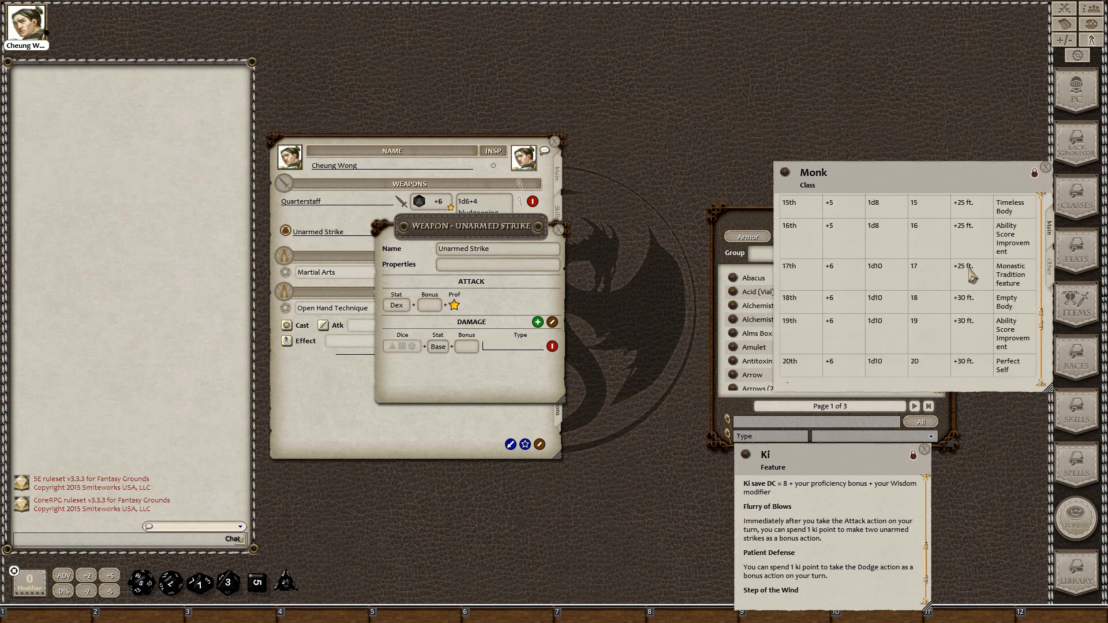
{"action": "scroll", "coordinate": [972, 276], "scroll_direction": "up", "scroll_amount": 10}
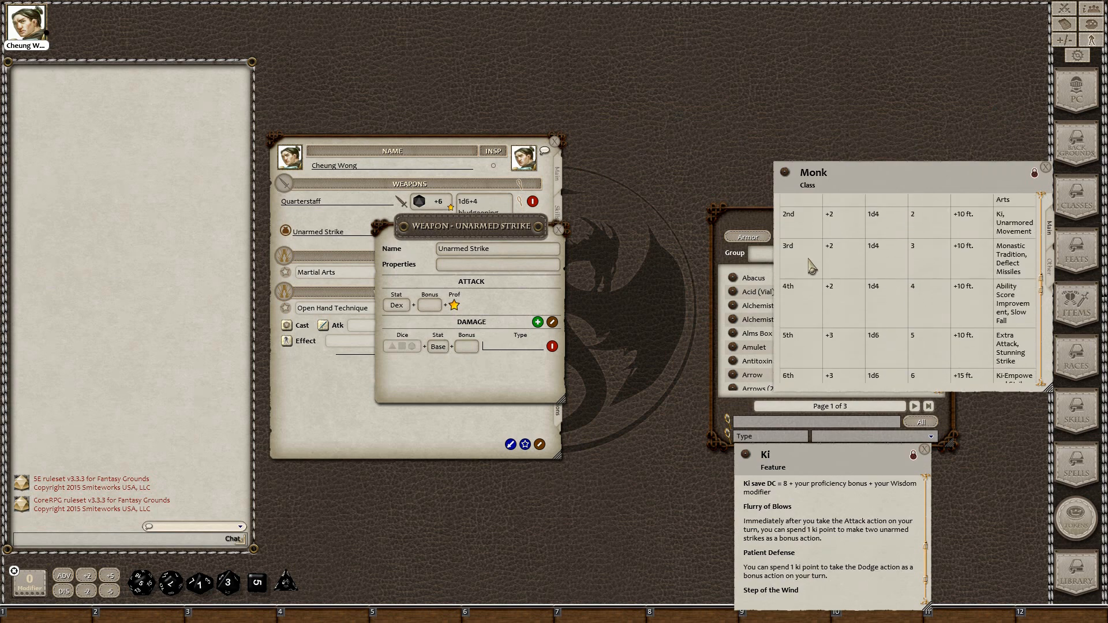
Make the Unarmed Strike damage a d4 plus Dex, type bludgeoning
{"action": "left_click_drag", "start_coordinate": [285, 583], "coordinate": [395, 345]}
{"action": "left_click", "coordinate": [440, 348]}
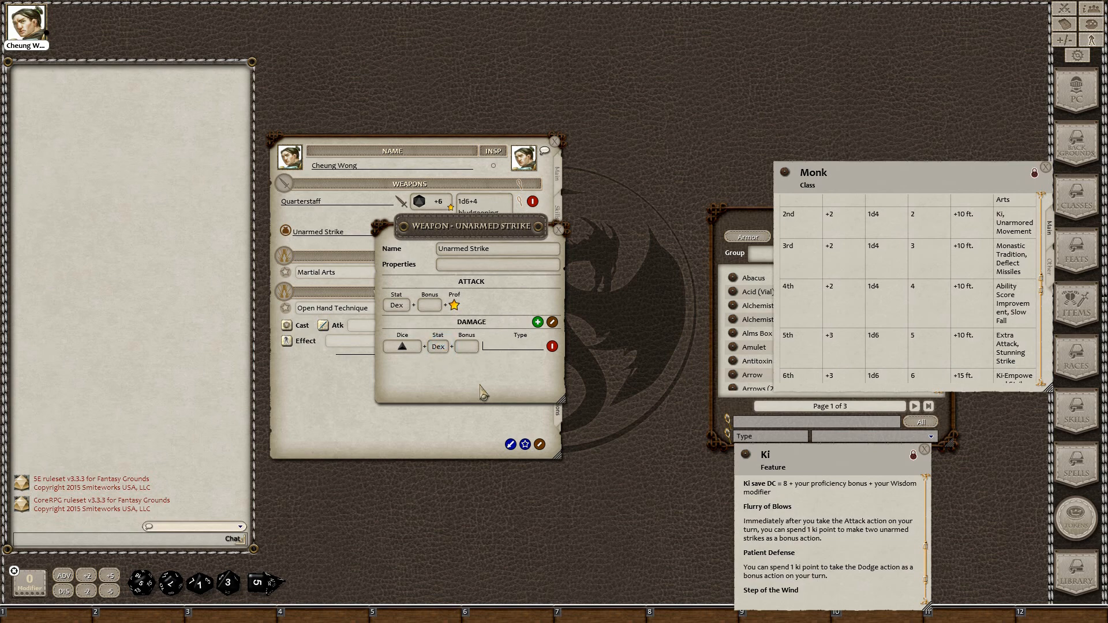
{"action": "left_click_drag", "start_coordinate": [464, 232], "coordinate": [469, 269]}
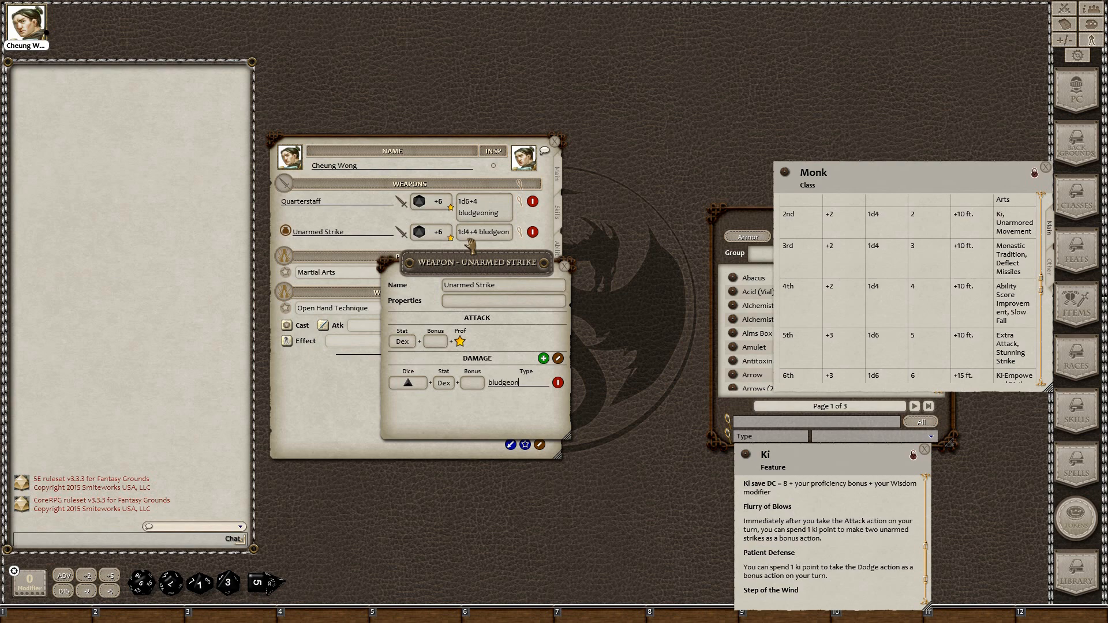
{"action": "type", "text": "ing"}
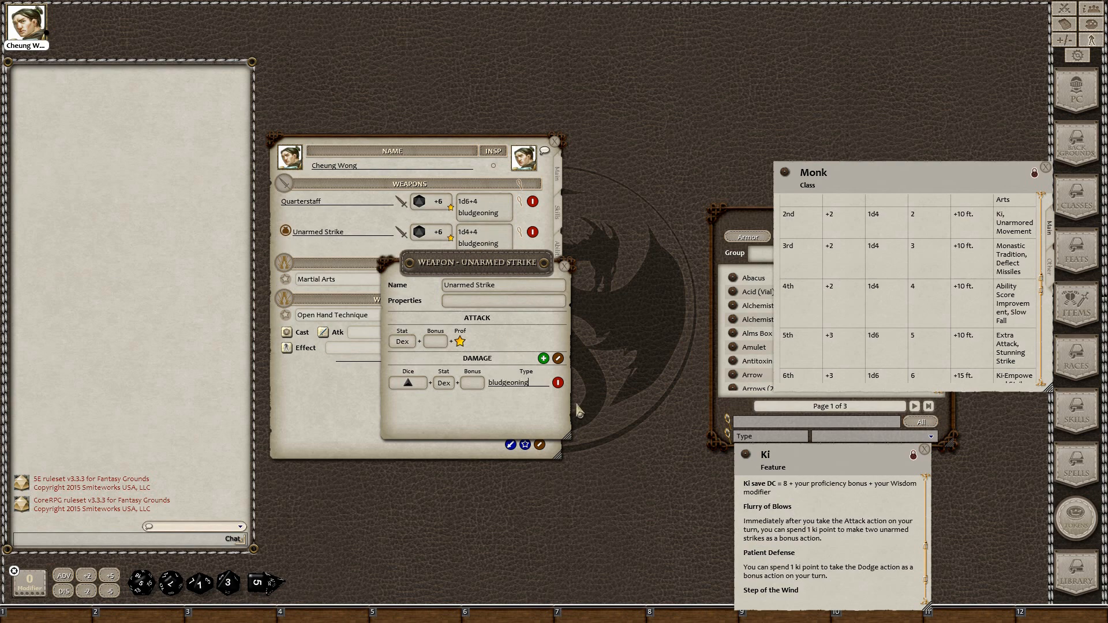
{"action": "left_click", "coordinate": [560, 359]}
{"action": "left_click", "coordinate": [565, 268]}
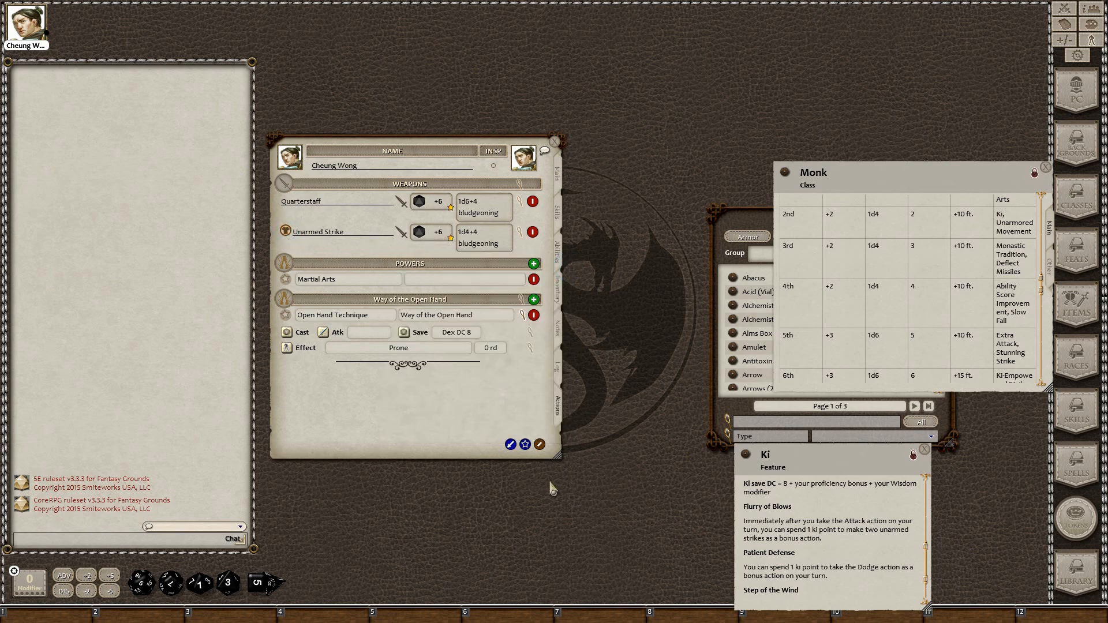
Drop the Ki feature into Powers as Flurry of Blows under a new 'Ki' group
{"action": "left_click", "coordinate": [540, 445]}
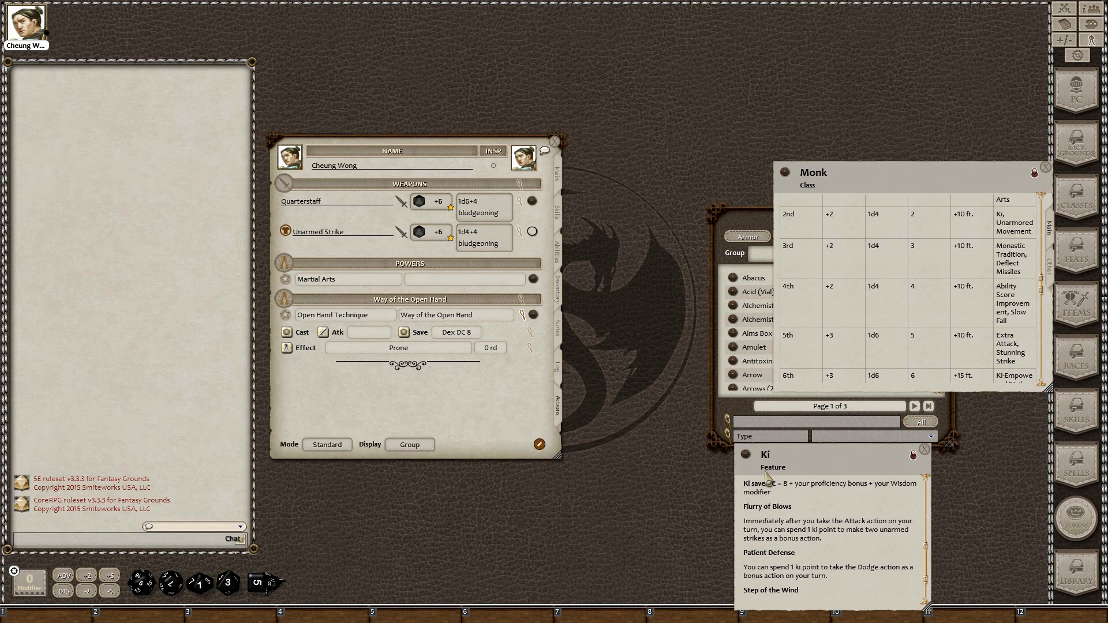
{"action": "scroll", "coordinate": [747, 461], "scroll_direction": "up", "scroll_amount": 2}
{"action": "left_click_drag", "start_coordinate": [747, 462], "coordinate": [313, 383]}
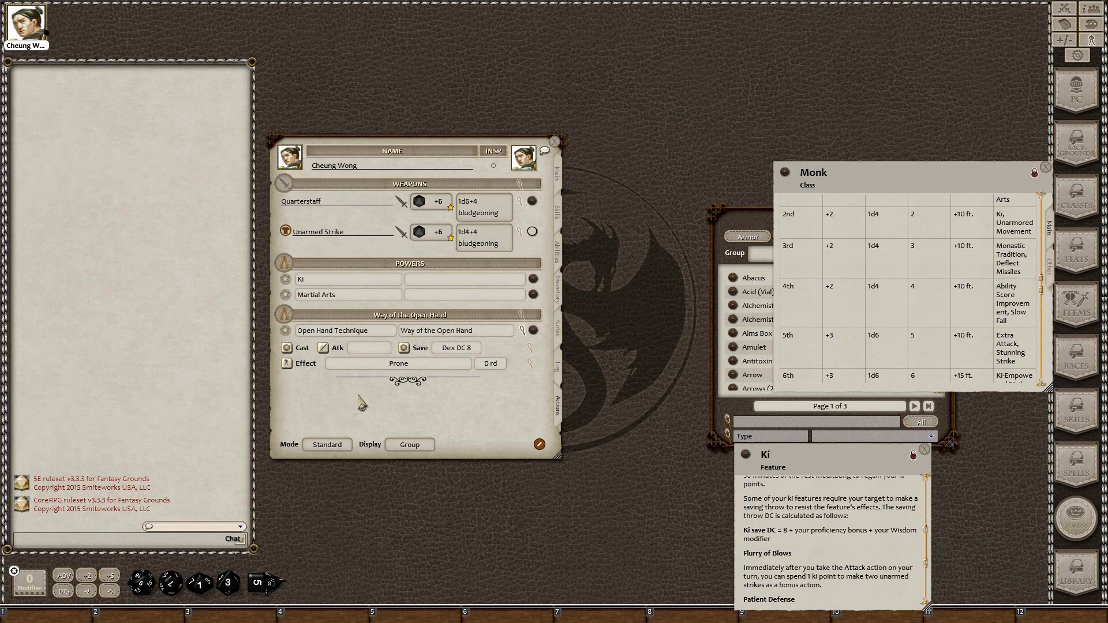
{"action": "left_click", "coordinate": [436, 280]}
{"action": "type", "text": "Ki"}
{"action": "left_click", "coordinate": [371, 280]}
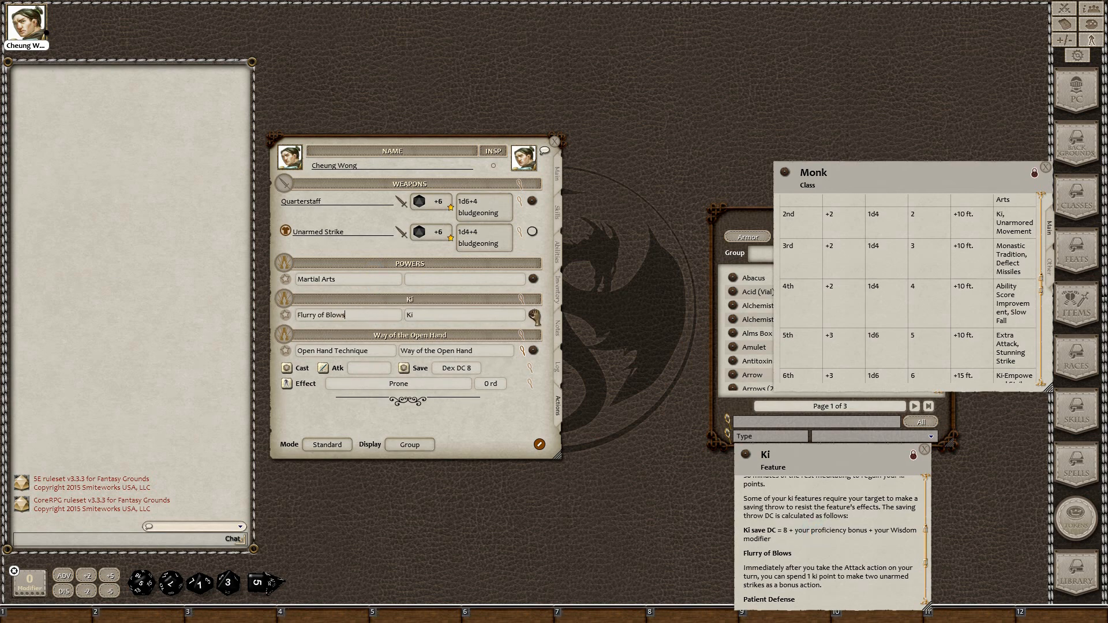
{"action": "left_click", "coordinate": [522, 300]}
Set the Ki group to Dex with 3 uses, then scroll to the Ki power descriptions
{"action": "double_click", "coordinate": [514, 305]}
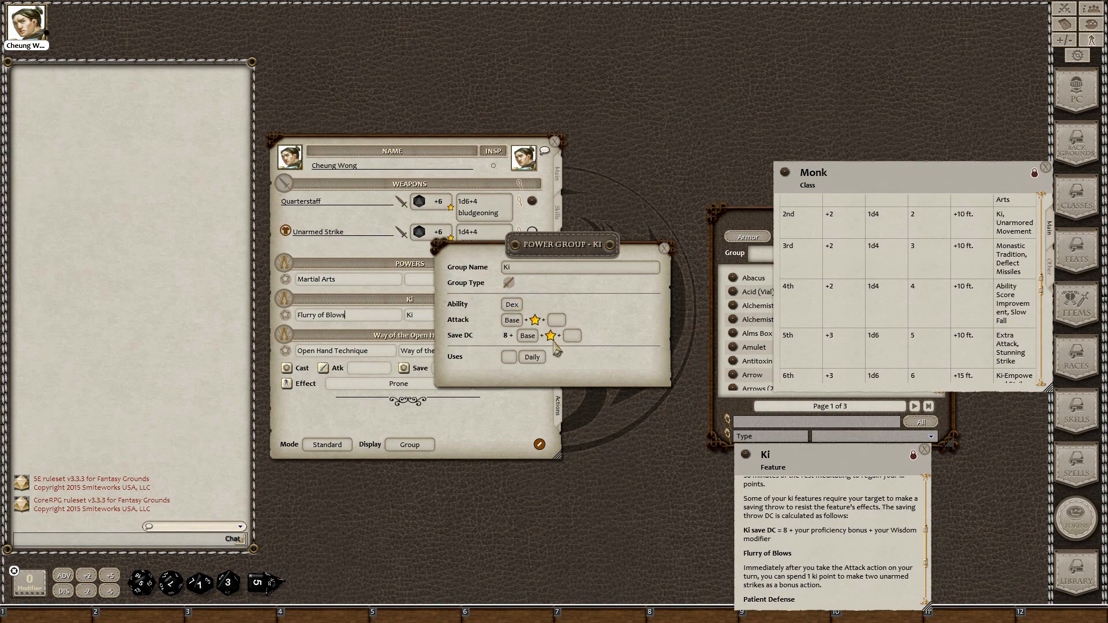
{"action": "scroll", "coordinate": [854, 565], "scroll_direction": "up", "scroll_amount": 1}
{"action": "scroll", "coordinate": [854, 565], "scroll_direction": "up", "scroll_amount": 2}
{"action": "scroll", "coordinate": [890, 325], "scroll_direction": "up", "scroll_amount": 3}
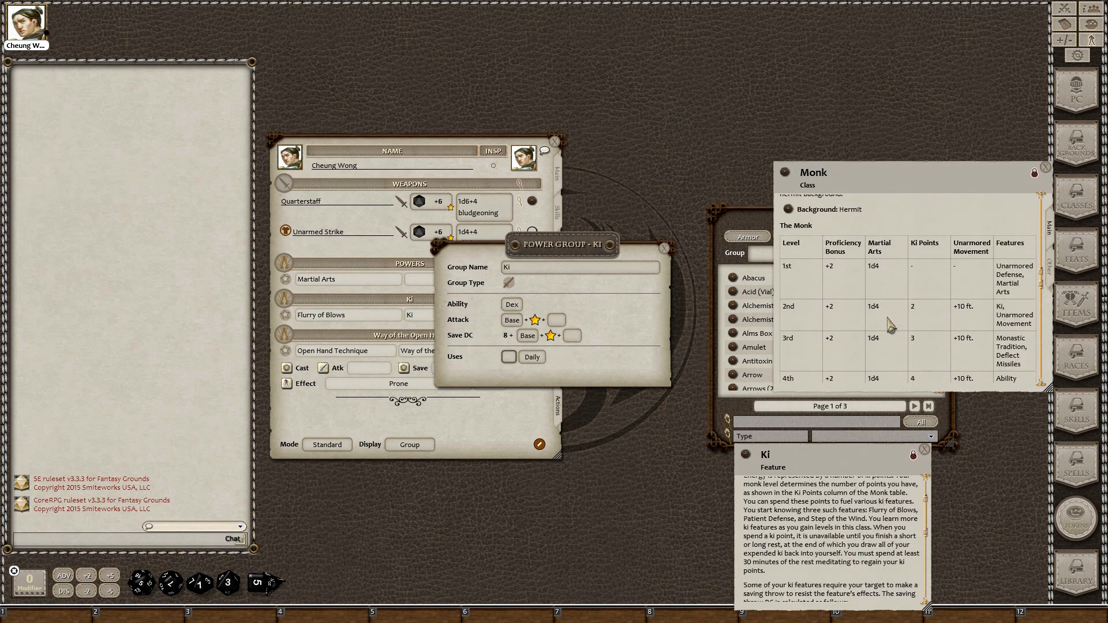
{"action": "left_click", "coordinate": [508, 357]}
{"action": "type", "text": "3"}
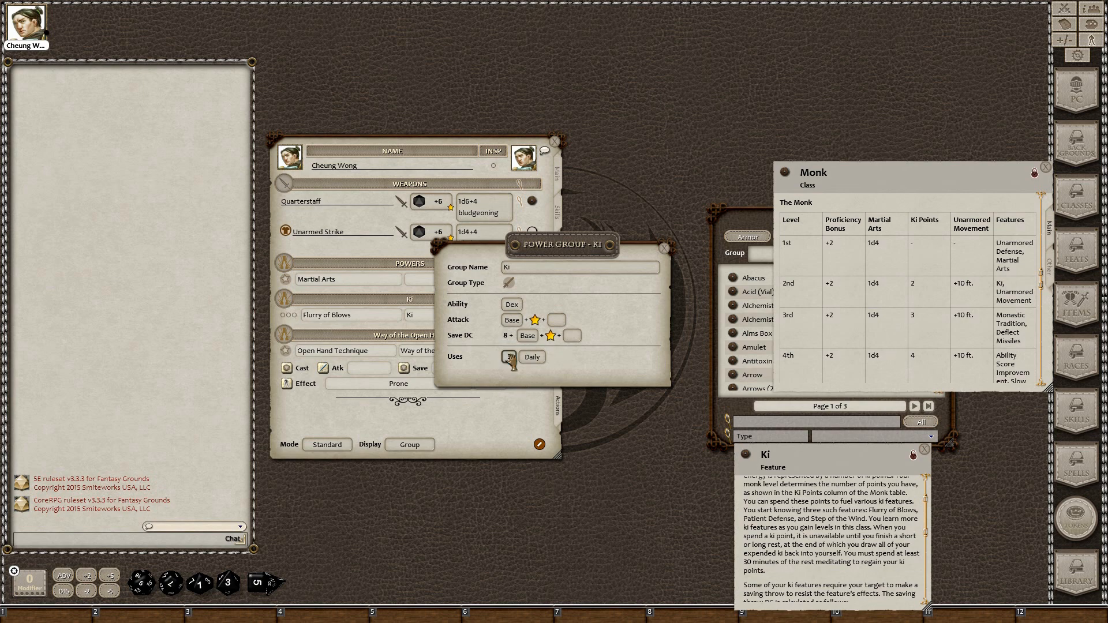
{"action": "left_click", "coordinate": [664, 249]}
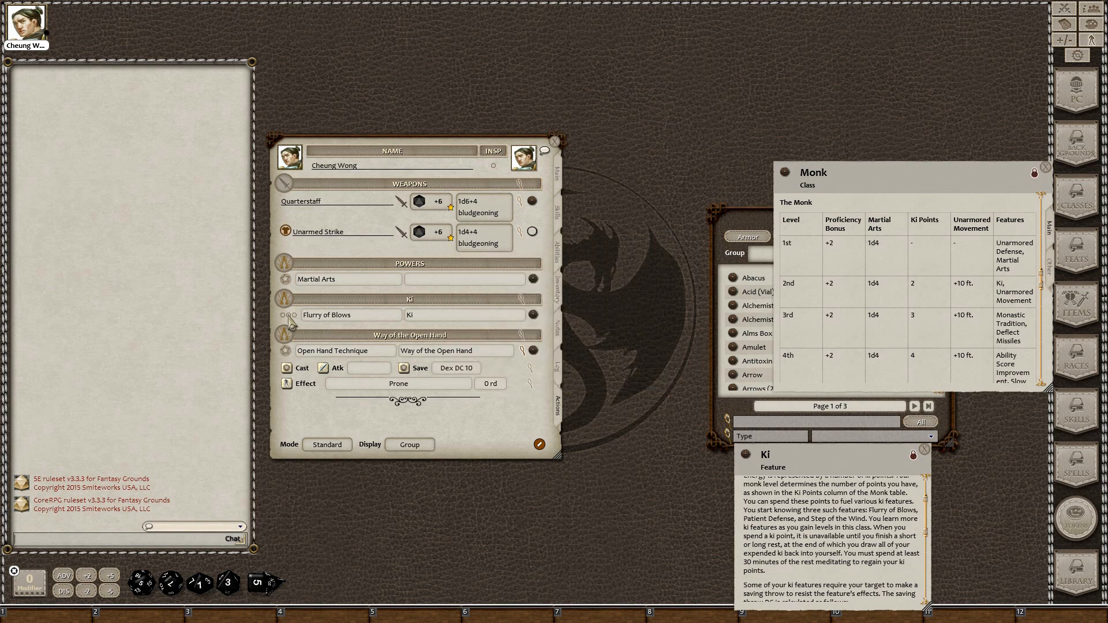
{"action": "scroll", "coordinate": [824, 532], "scroll_direction": "down", "scroll_amount": 3}
{"action": "scroll", "coordinate": [824, 532], "scroll_direction": "down", "scroll_amount": 2}
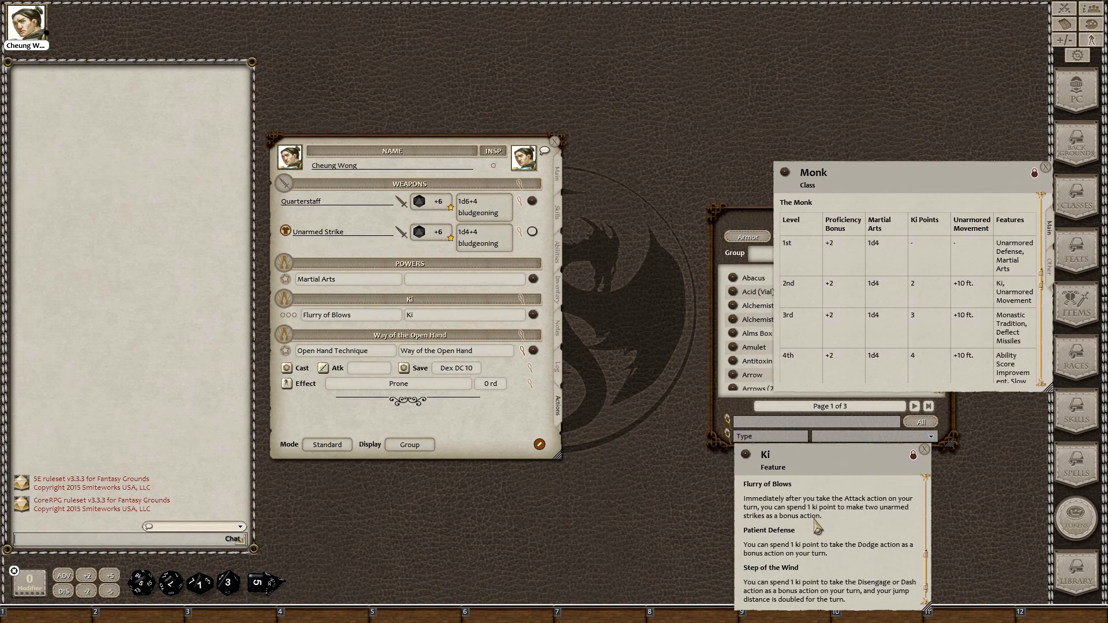
Add an effect line to Flurry of Blows, then remove the empty effect again
{"action": "right_click", "coordinate": [449, 312]}
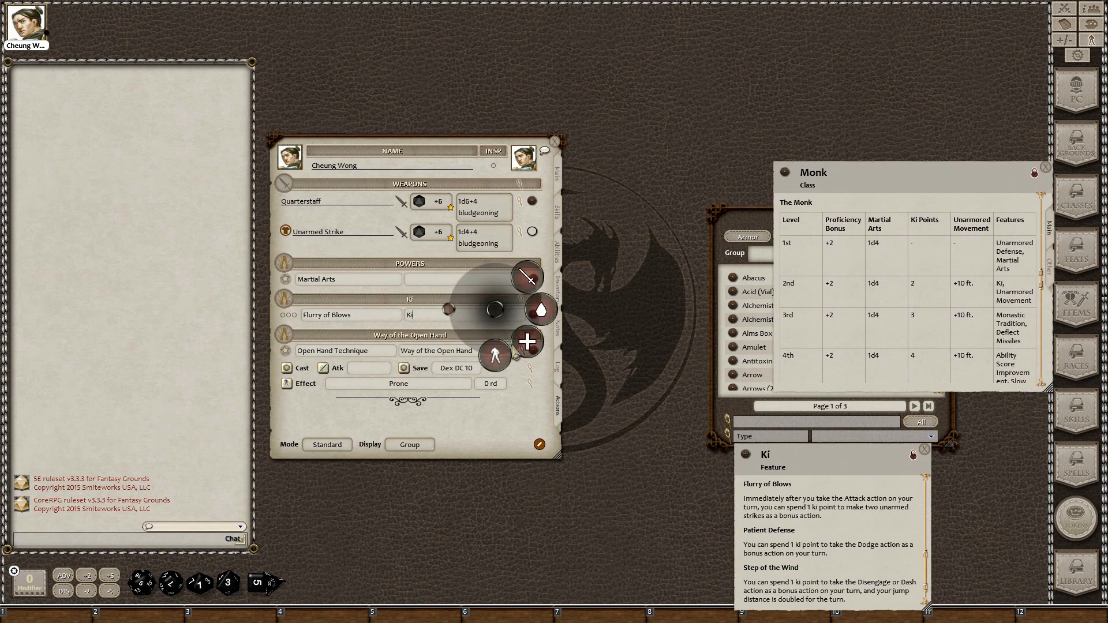
{"action": "left_click", "coordinate": [498, 362]}
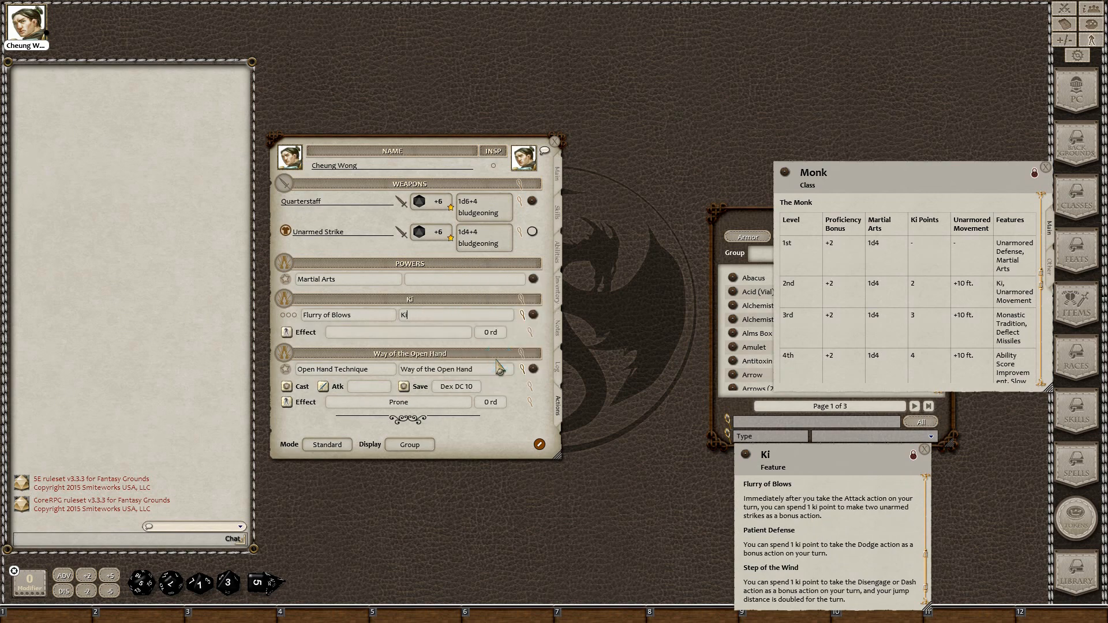
{"action": "right_click", "coordinate": [518, 332]}
{"action": "left_click", "coordinate": [540, 364]}
{"action": "left_click", "coordinate": [539, 366]}
Add two blank powers to the Ki group
{"action": "left_click", "coordinate": [539, 444]}
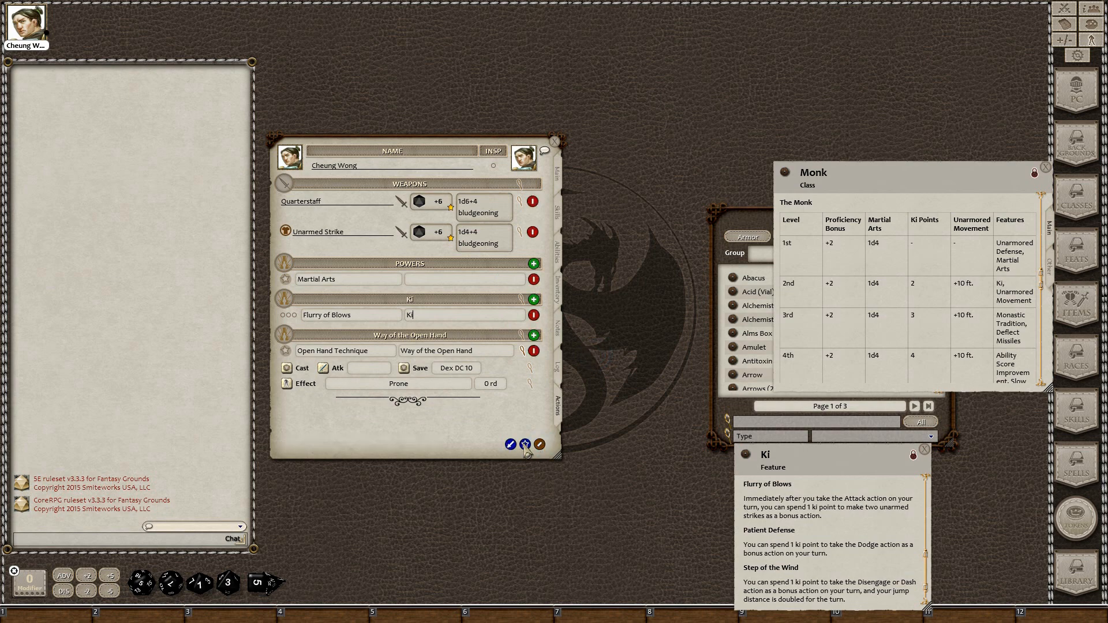
{"action": "left_click", "coordinate": [525, 444]}
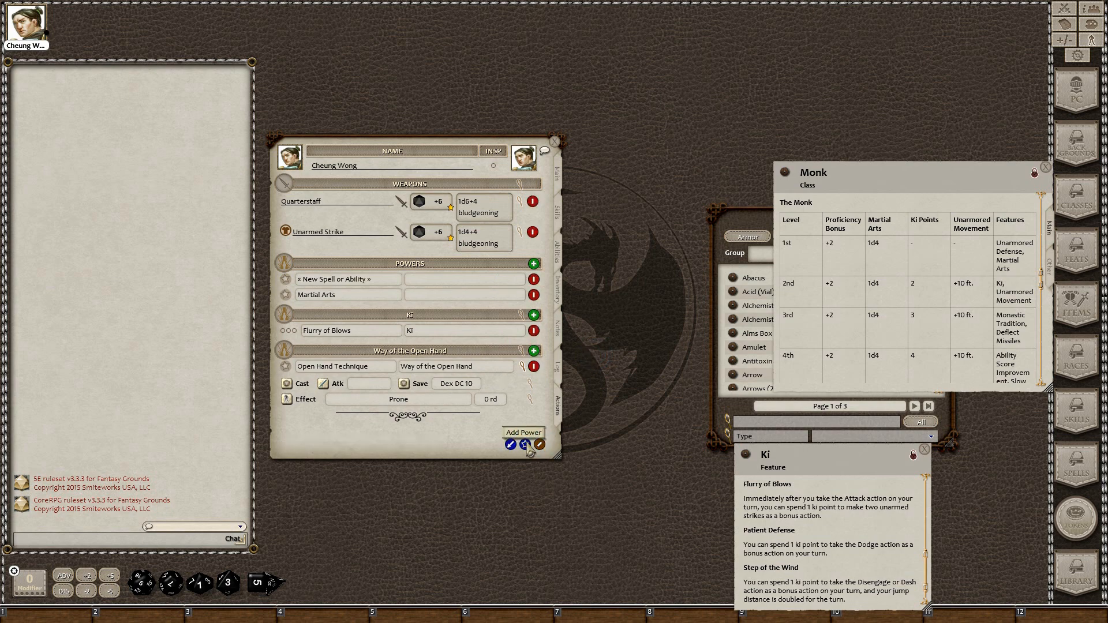
{"action": "left_click", "coordinate": [533, 279]}
{"action": "left_click", "coordinate": [534, 315]}
{"action": "left_click", "coordinate": [517, 301]}
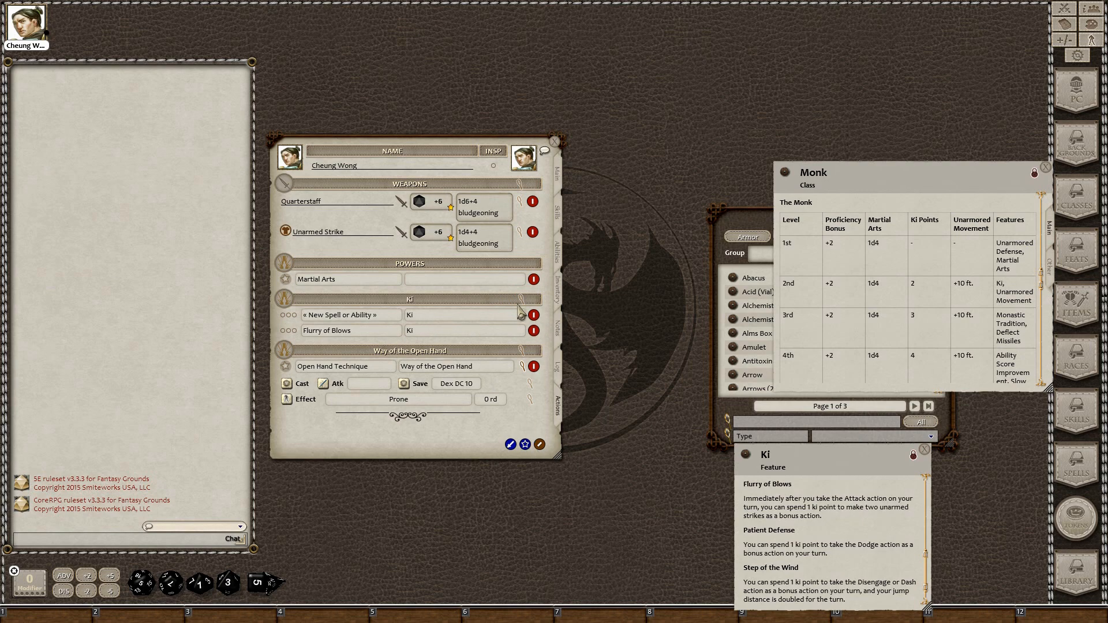
{"action": "left_click", "coordinate": [539, 444]}
{"action": "left_click", "coordinate": [539, 444]}
{"action": "left_click", "coordinate": [535, 300]}
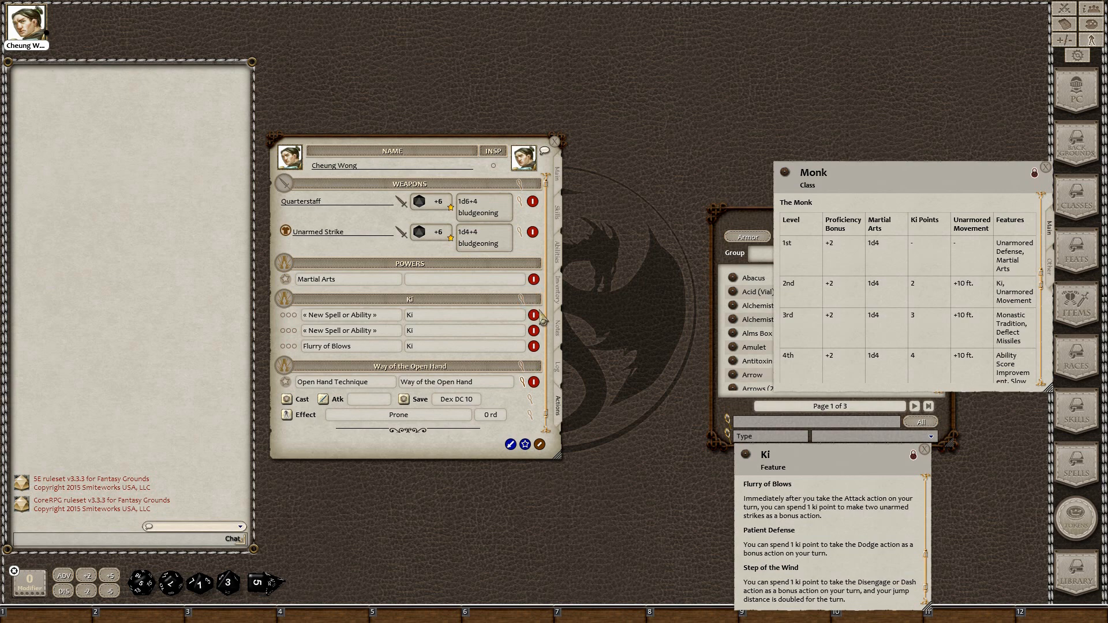
Name the new Ki powers 'Patient Defence' and 'Step of the Wind'
{"action": "left_click", "coordinate": [346, 315]}
{"action": "key", "text": "shift"}
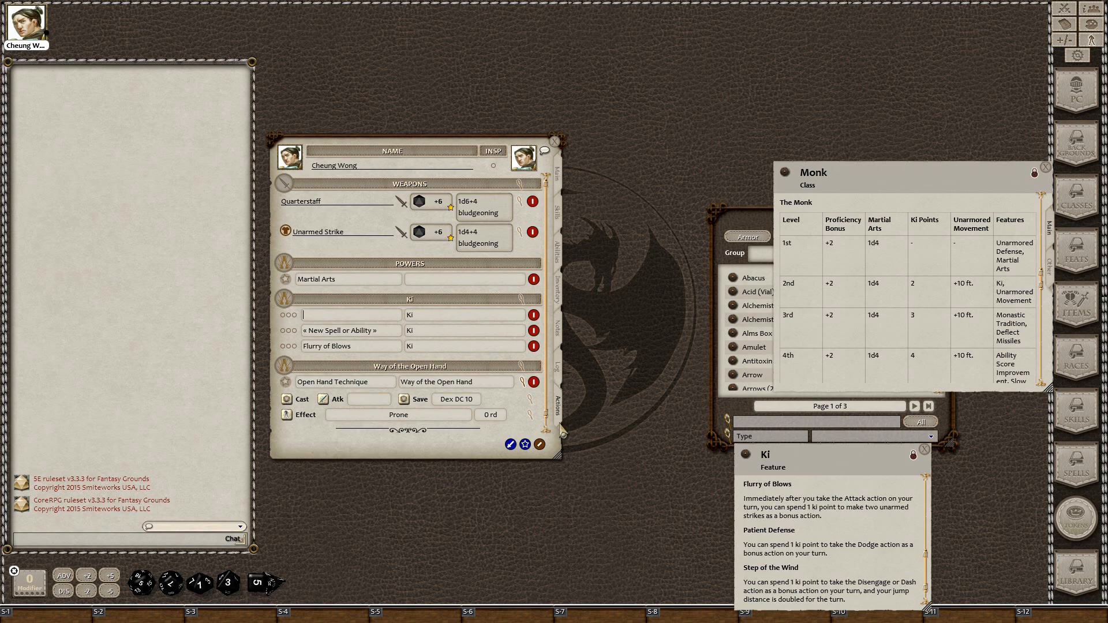
{"action": "type", "text": "PAtient Defen"}
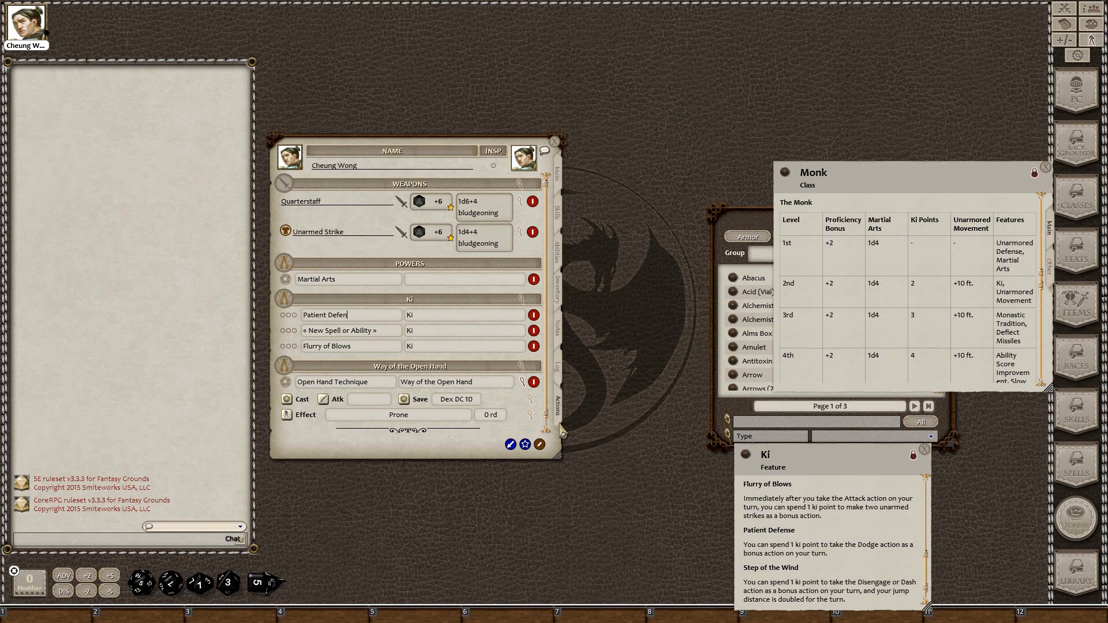
{"action": "type", "text": "ce"}
{"action": "left_click", "coordinate": [386, 331]}
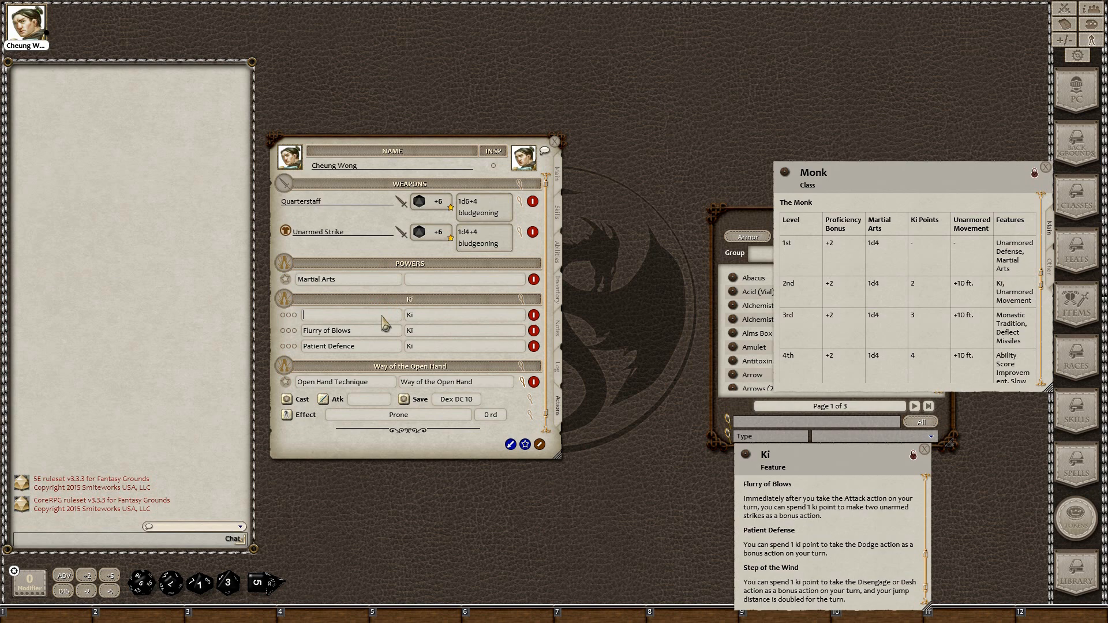
{"action": "type", "text": "Step of the Wind"}
{"action": "key", "text": "Tab"}
{"action": "scroll", "coordinate": [837, 537], "scroll_direction": "up", "scroll_amount": 3}
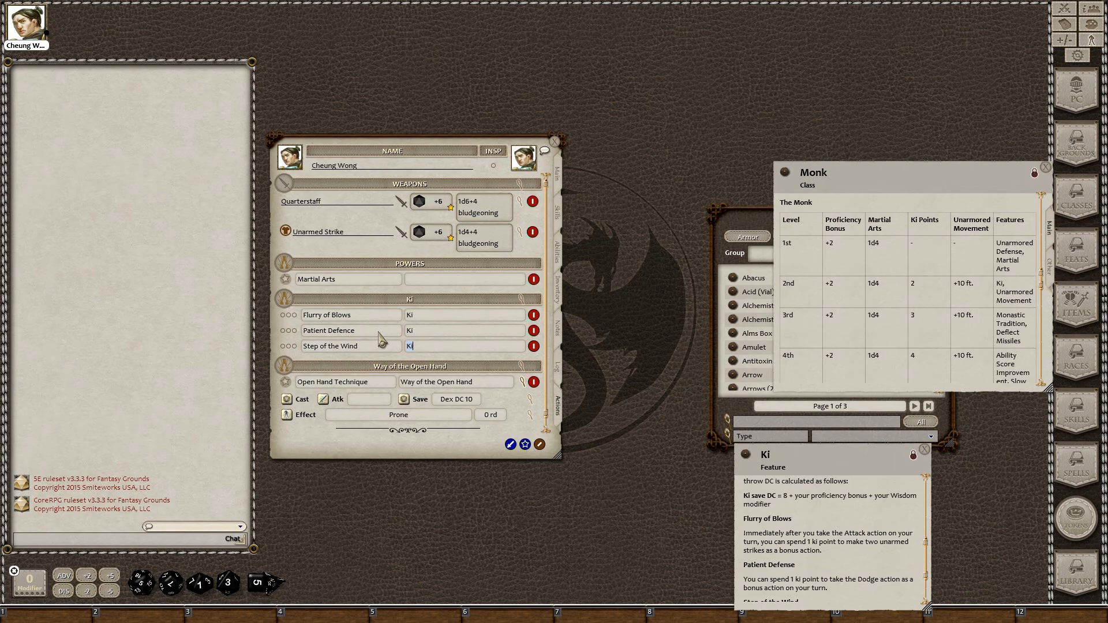
{"action": "scroll", "coordinate": [819, 536], "scroll_direction": "down", "scroll_amount": 2}
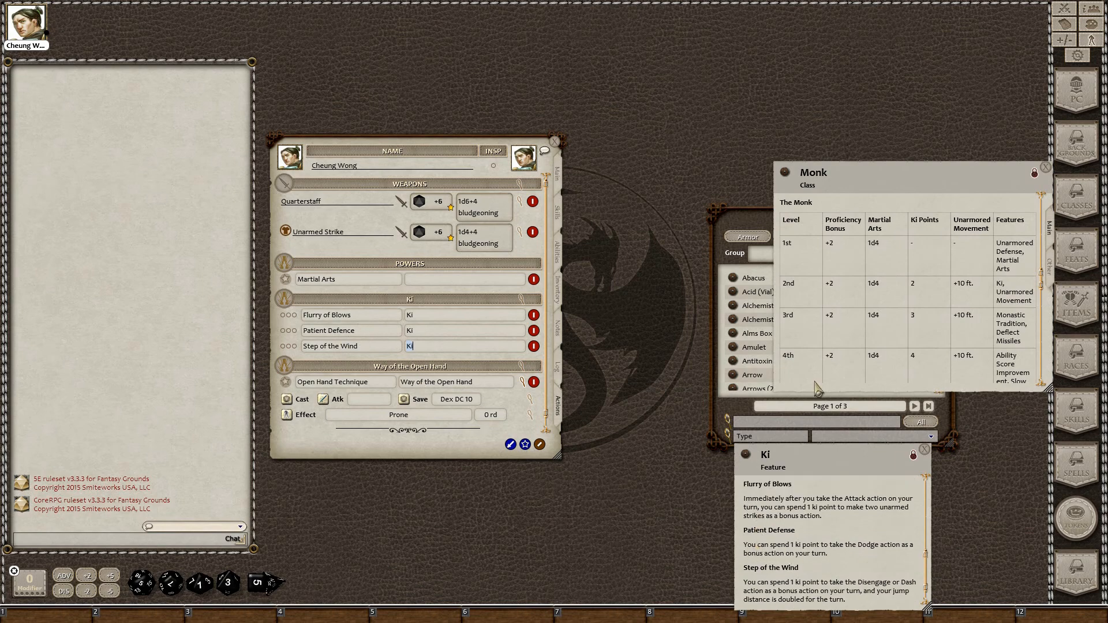
{"action": "scroll", "coordinate": [851, 548], "scroll_direction": "down", "scroll_amount": 1}
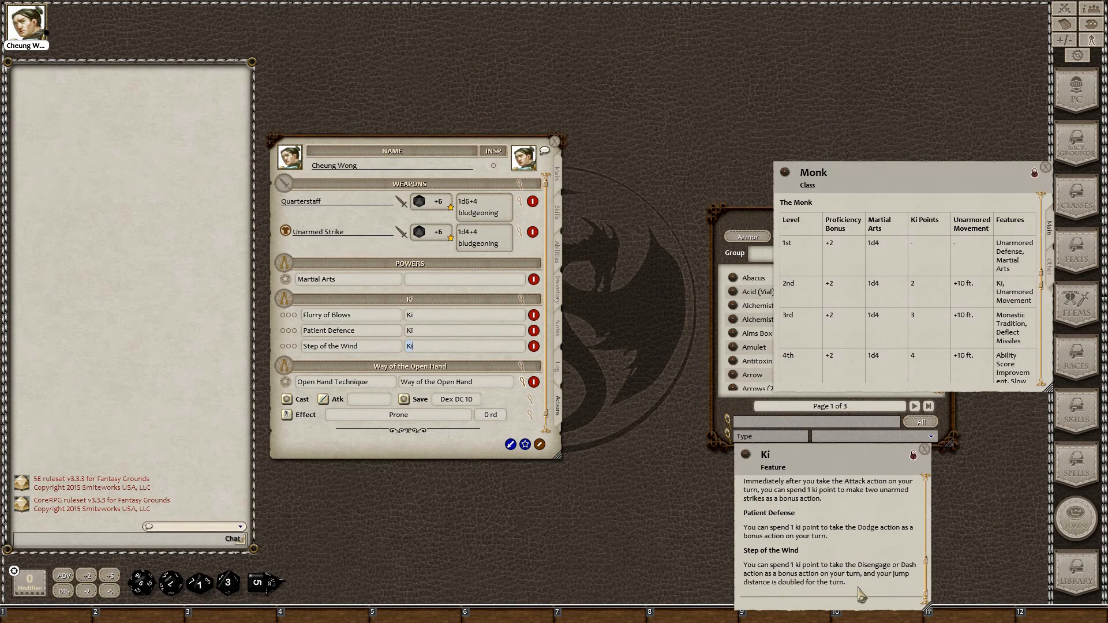
{"action": "right_click", "coordinate": [462, 333]}
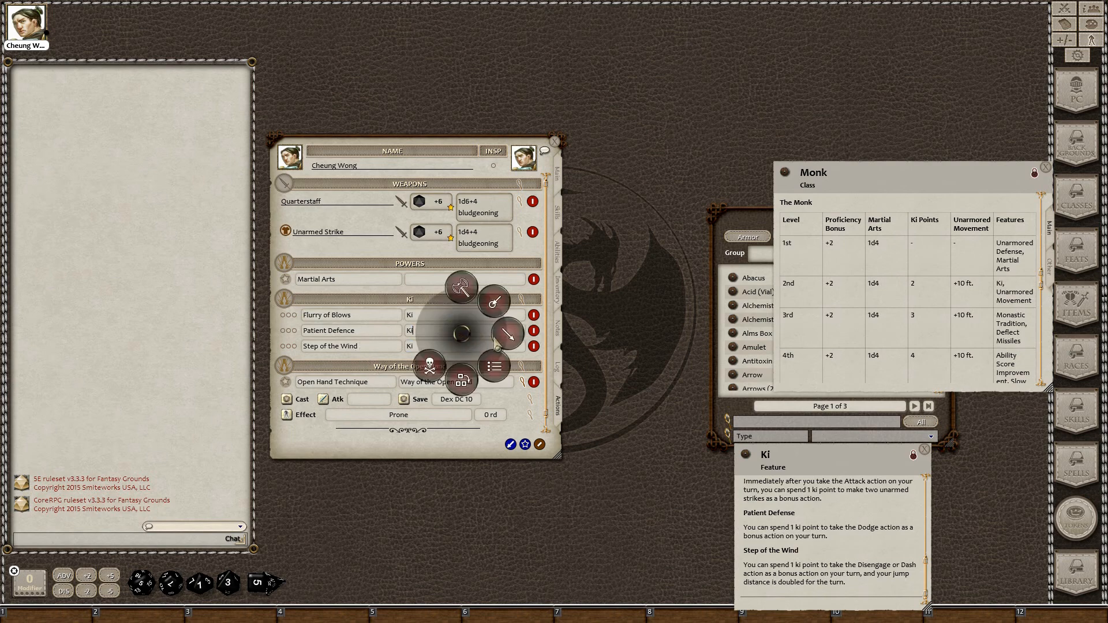
Add a 'Dodge' effect to Patient Defence, targeting self, with a 1-round duration
{"action": "left_click", "coordinate": [499, 343]}
{"action": "left_click", "coordinate": [508, 340]}
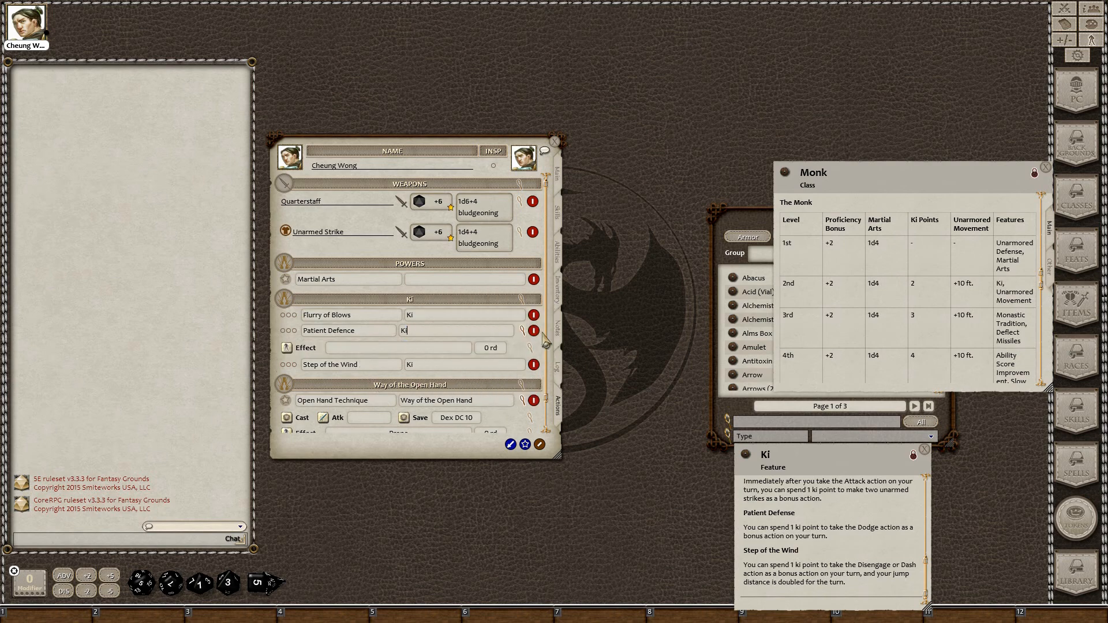
{"action": "left_click", "coordinate": [530, 347]}
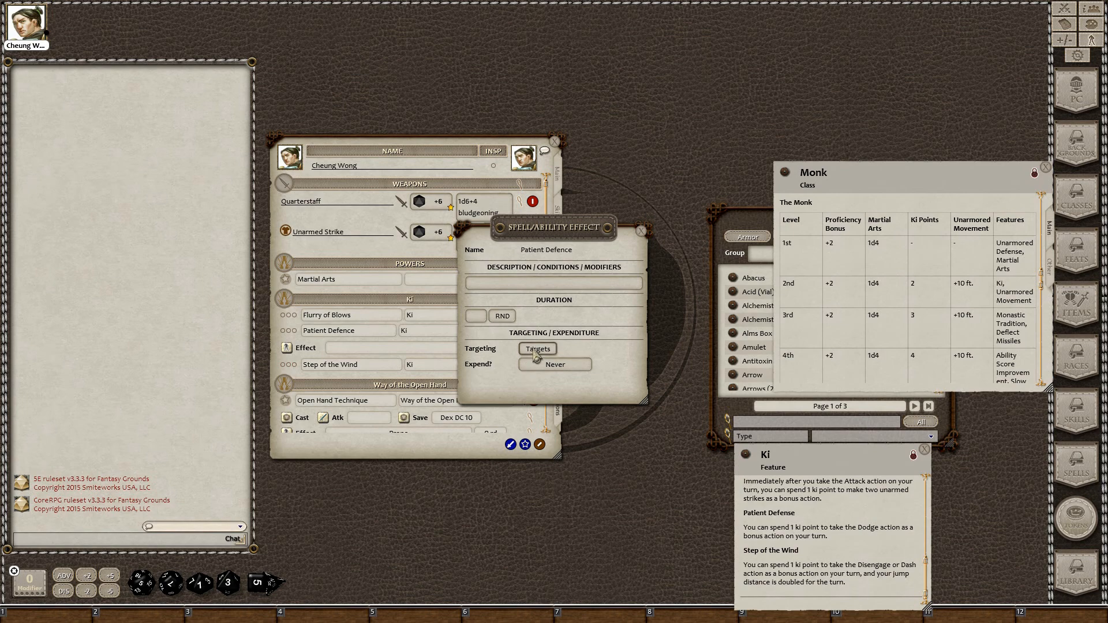
{"action": "left_click", "coordinate": [536, 350]}
{"action": "left_click", "coordinate": [493, 282]}
{"action": "type", "text": "d"}
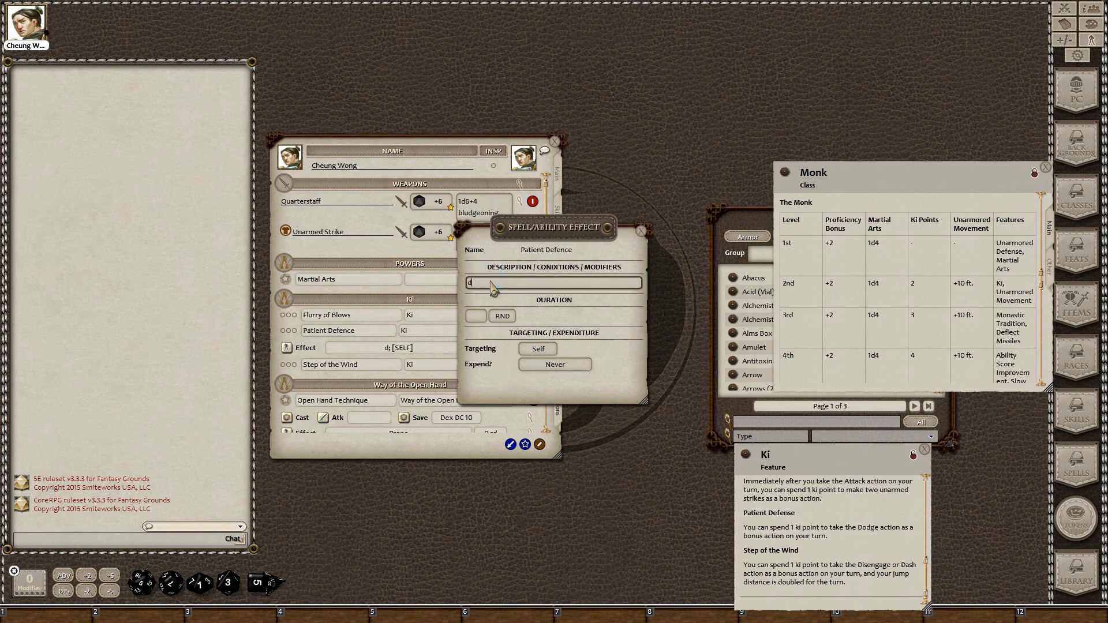
{"action": "type", "text": "odge"}
{"action": "key", "text": "BackSpace"}
{"action": "key", "text": "BackSpace"}
{"action": "key", "text": "BackSpace"}
{"action": "key", "text": "BackSpace"}
{"action": "key", "text": "BackSpace"}
{"action": "type", "text": "Dodge"}
{"action": "left_click", "coordinate": [477, 317]}
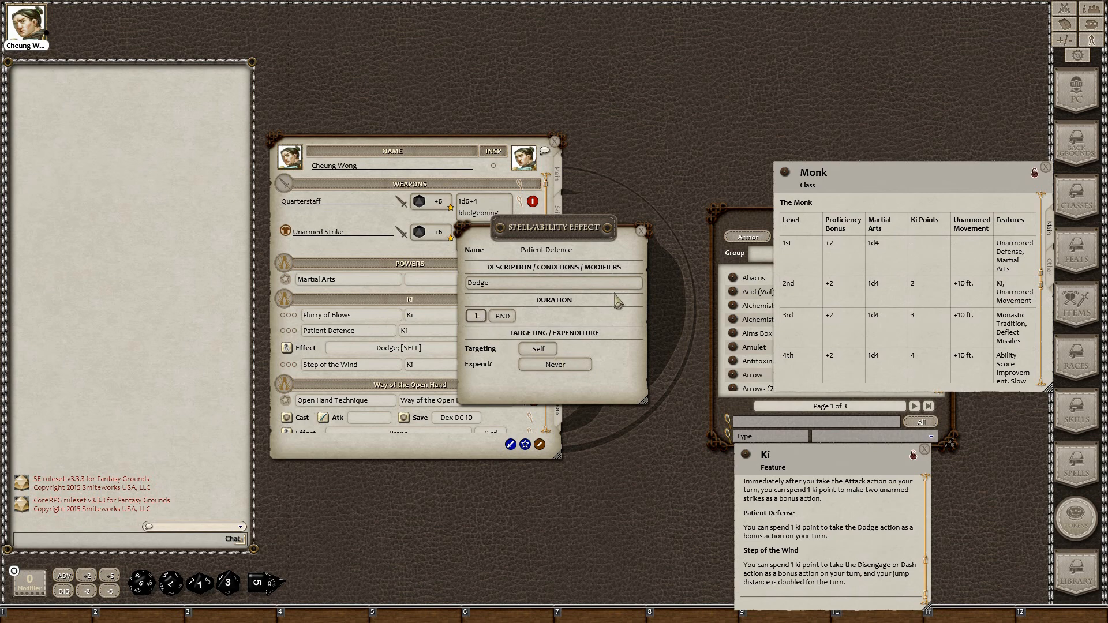
{"action": "left_click", "coordinate": [643, 231]}
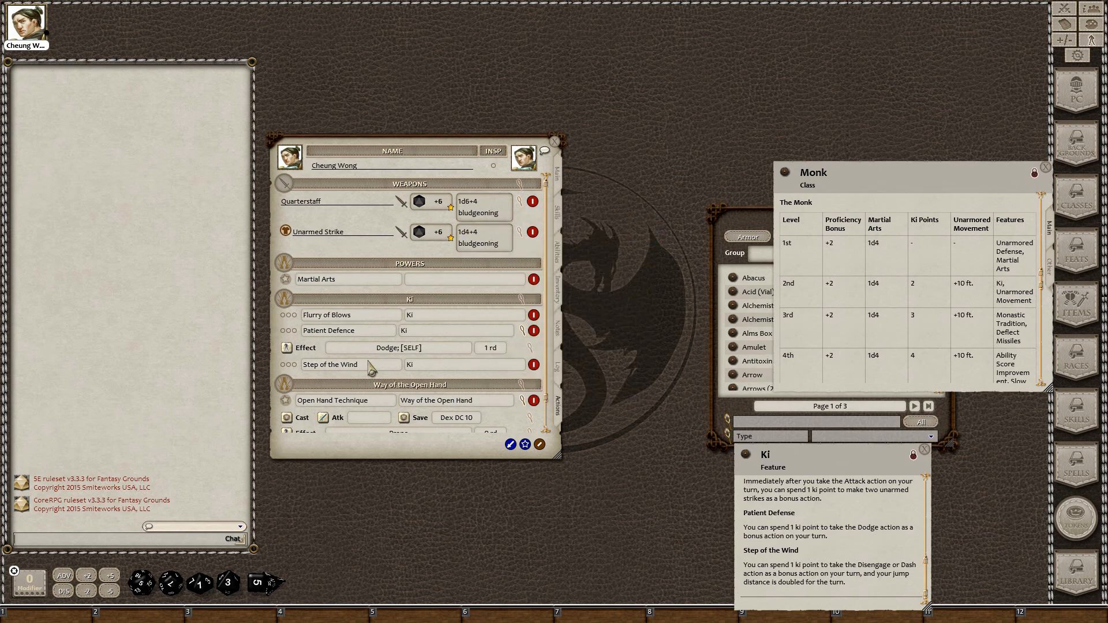
Test the Ki powers by spending all three Ki uses, then clear them
{"action": "left_click", "coordinate": [539, 444]}
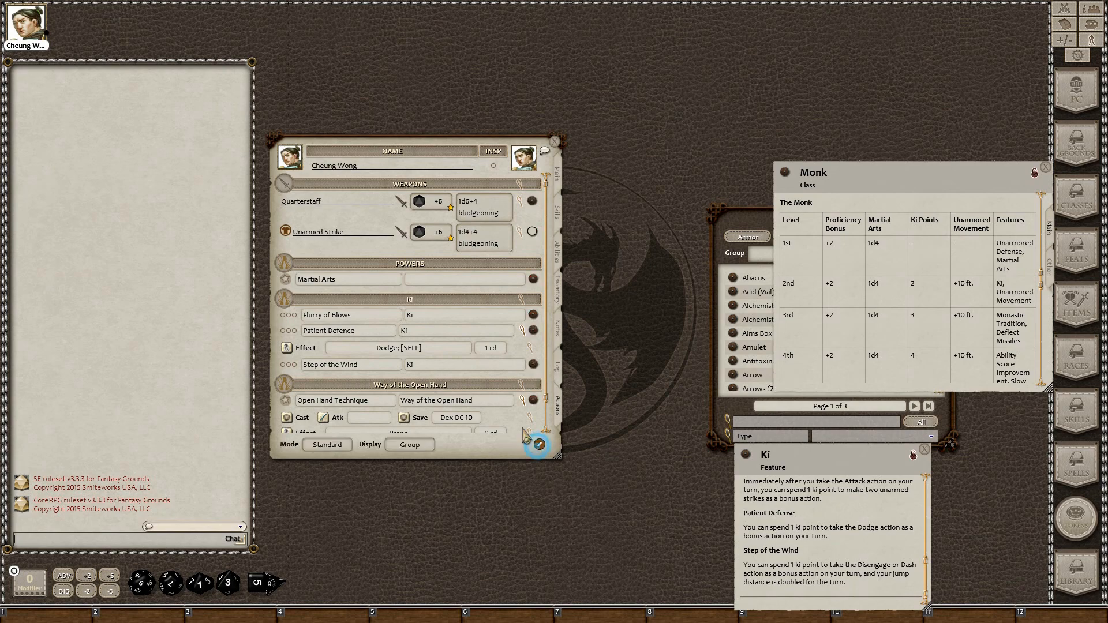
{"action": "left_click", "coordinate": [281, 315]}
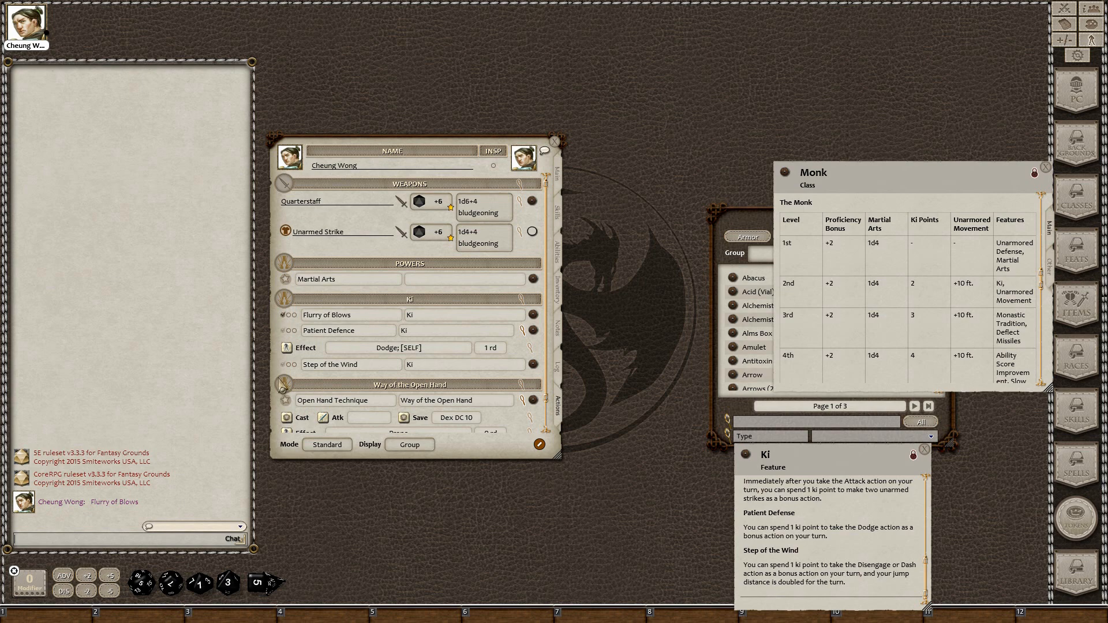
{"action": "left_click", "coordinate": [288, 315]}
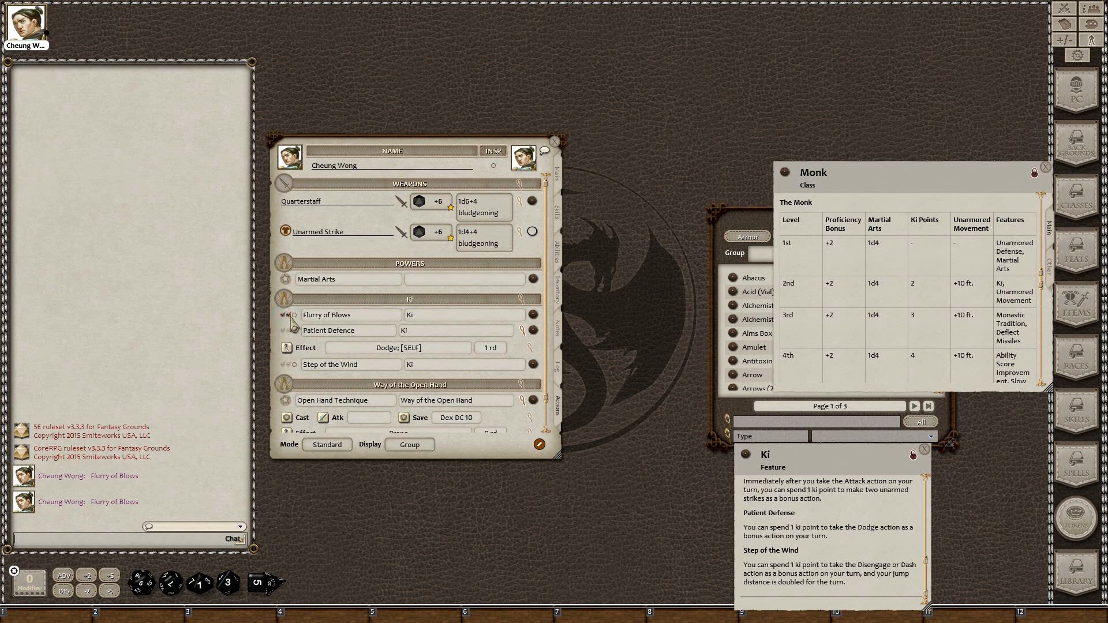
{"action": "left_click", "coordinate": [295, 315]}
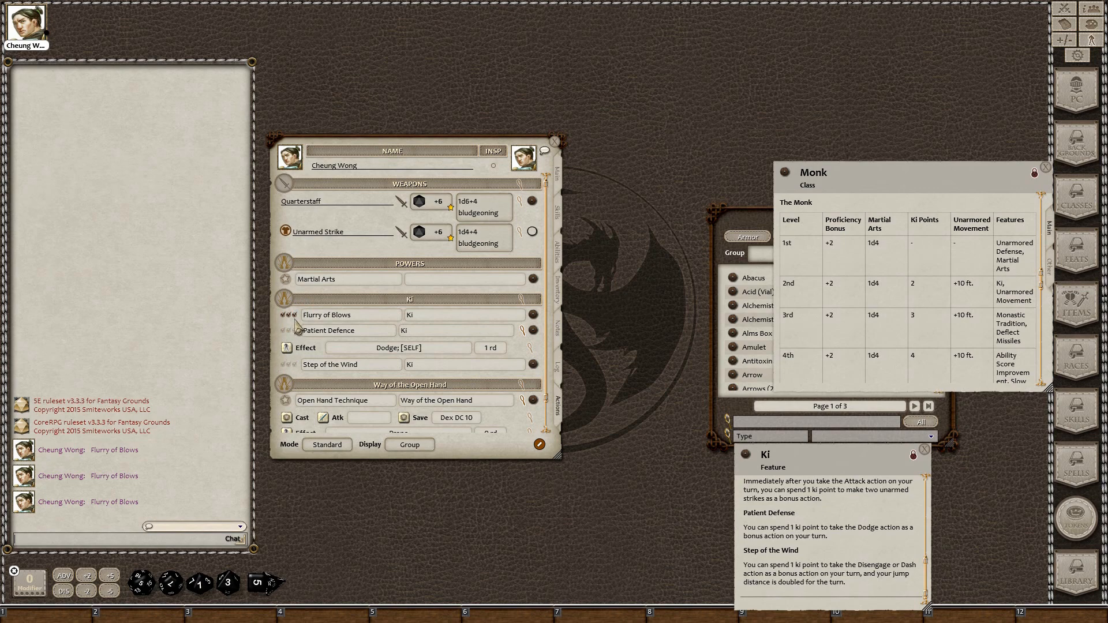
{"action": "right_click", "coordinate": [483, 446]}
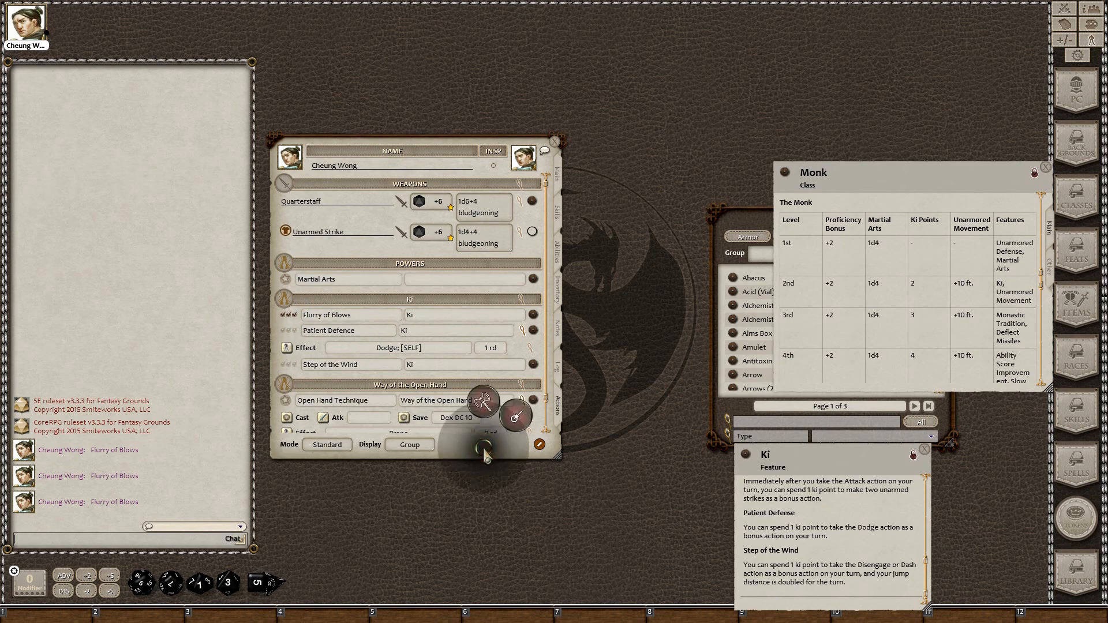
{"action": "left_click", "coordinate": [463, 448]}
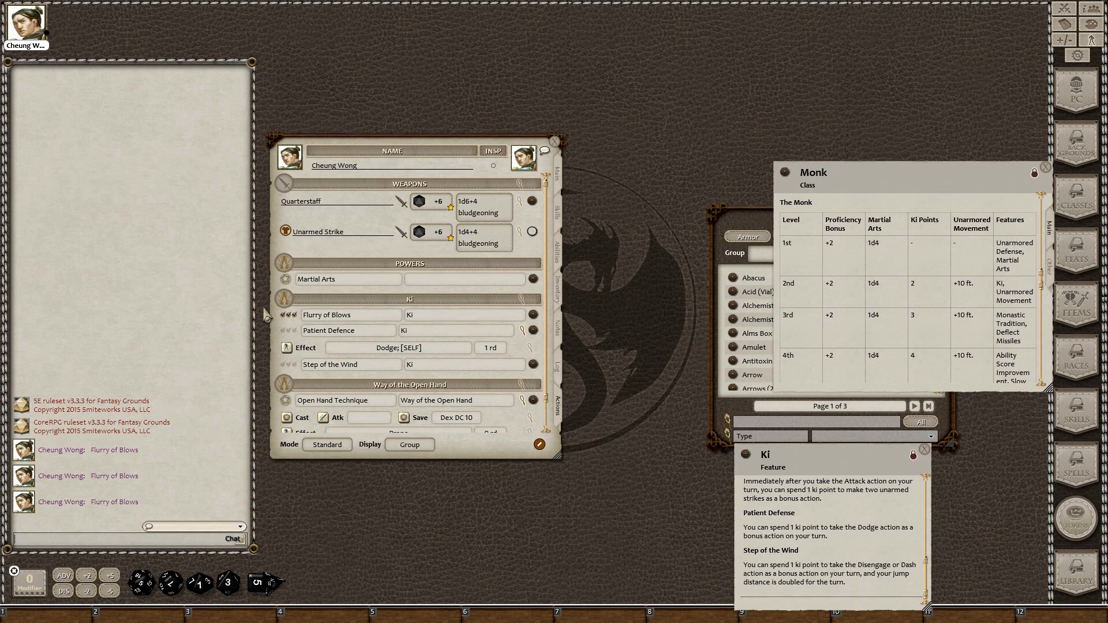
{"action": "scroll", "coordinate": [339, 354], "scroll_direction": "down", "scroll_amount": 1}
{"action": "scroll", "coordinate": [339, 353], "scroll_direction": "up", "scroll_amount": 1}
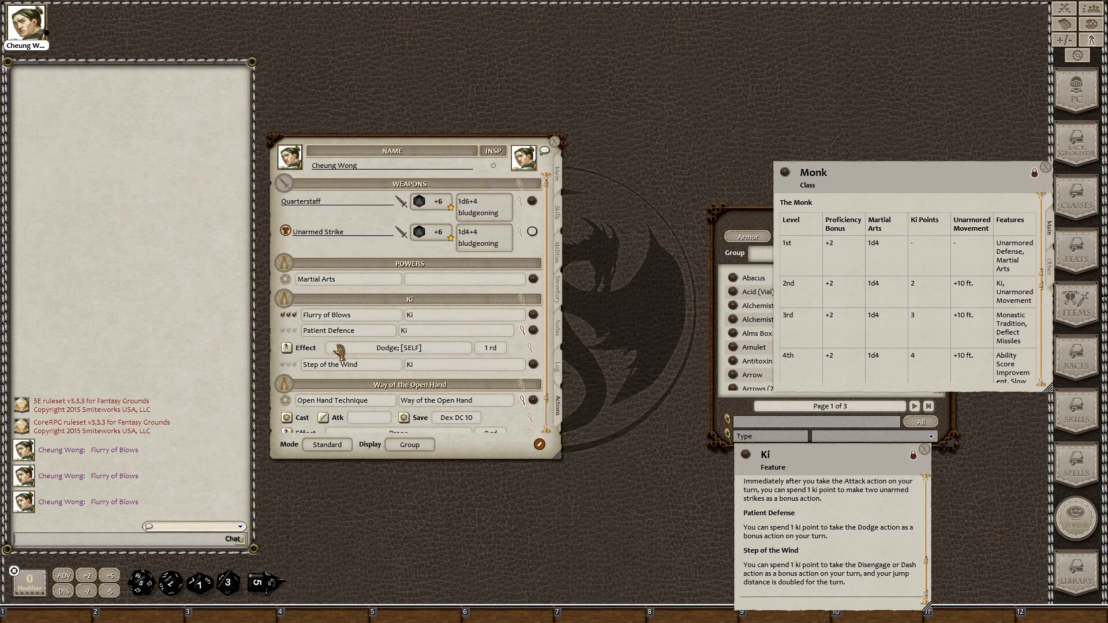
{"action": "left_click", "coordinate": [295, 316]}
{"action": "left_click", "coordinate": [288, 315]}
{"action": "left_click", "coordinate": [283, 315]}
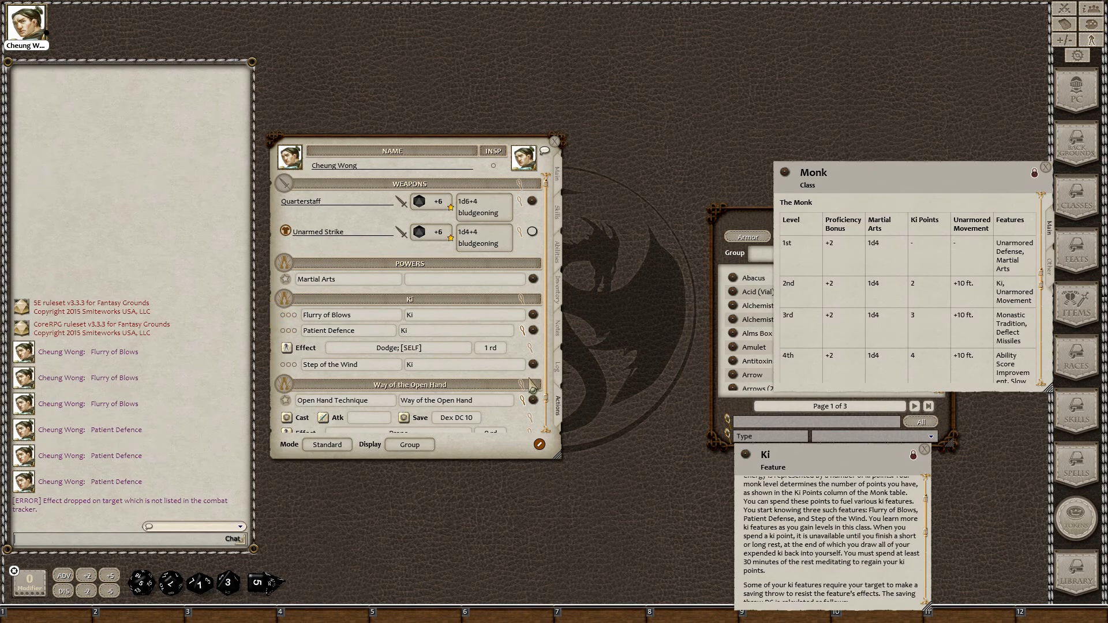
Change the Ki group's uses from Daily to Rest
{"action": "left_click", "coordinate": [521, 299]}
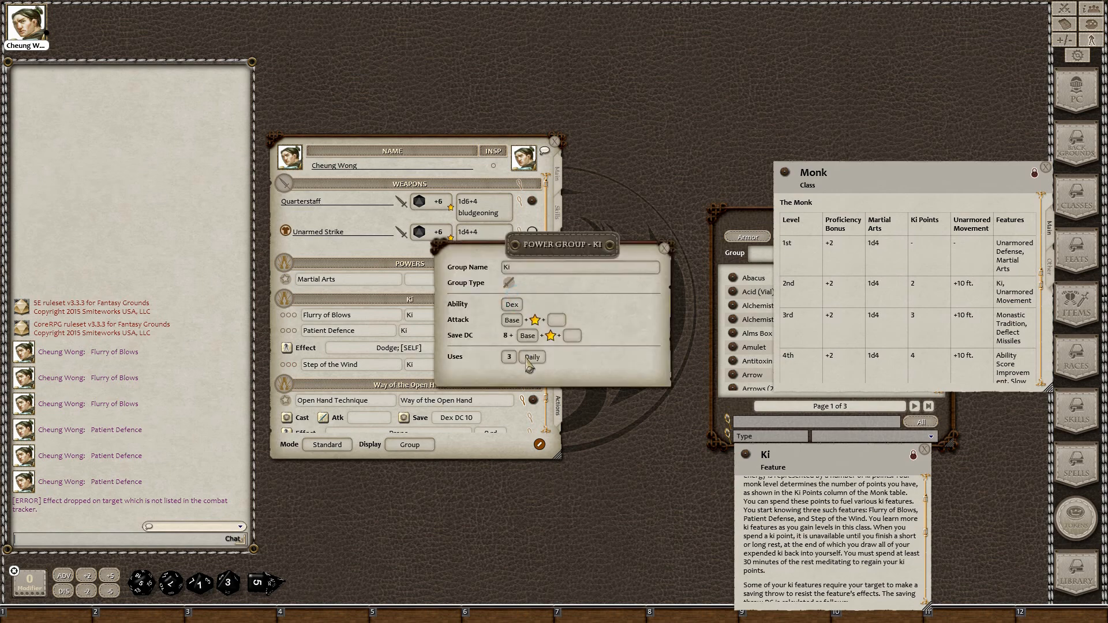
{"action": "left_click", "coordinate": [531, 357]}
{"action": "left_click", "coordinate": [663, 247]}
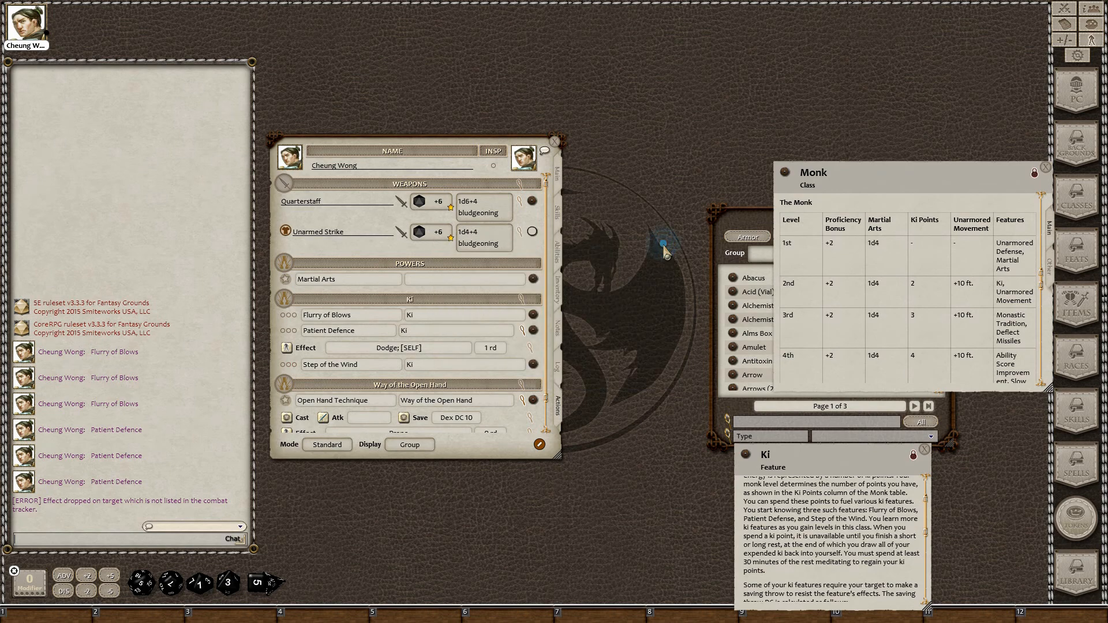